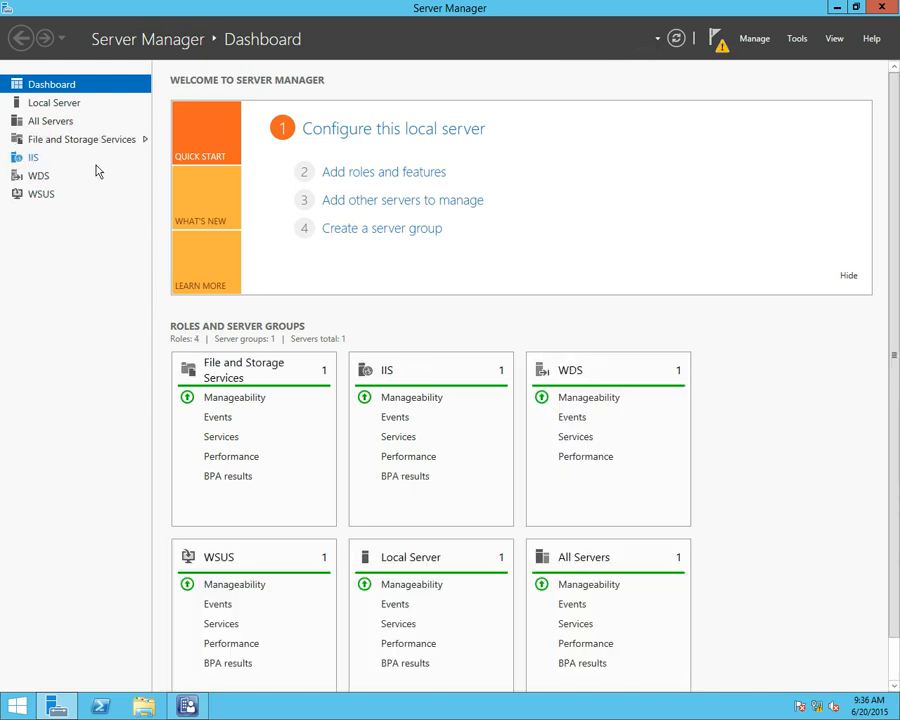
# Open the WDS overview and run the Add Roles and Features wizard for this server as far as Windows Deployment Services in the roles list
pyautogui.click(57, 177)
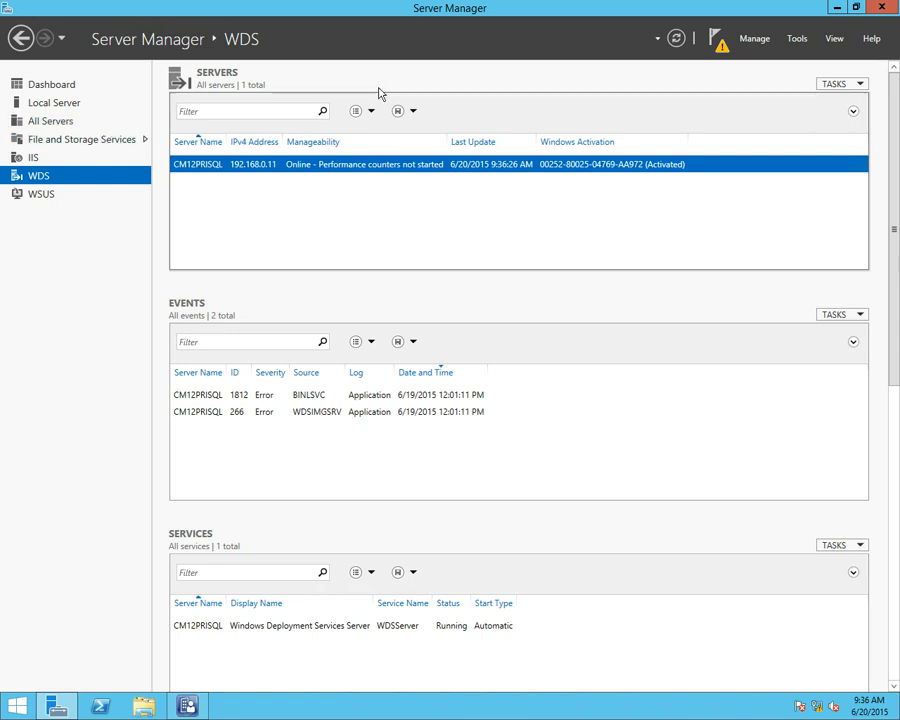
pyautogui.click(755, 40)
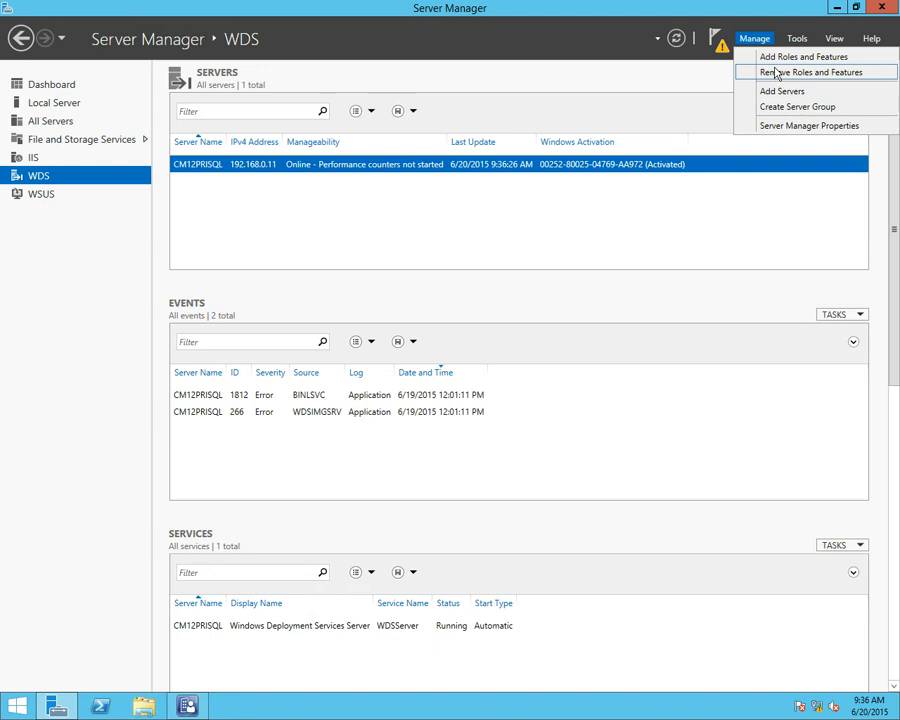
pyautogui.click(773, 58)
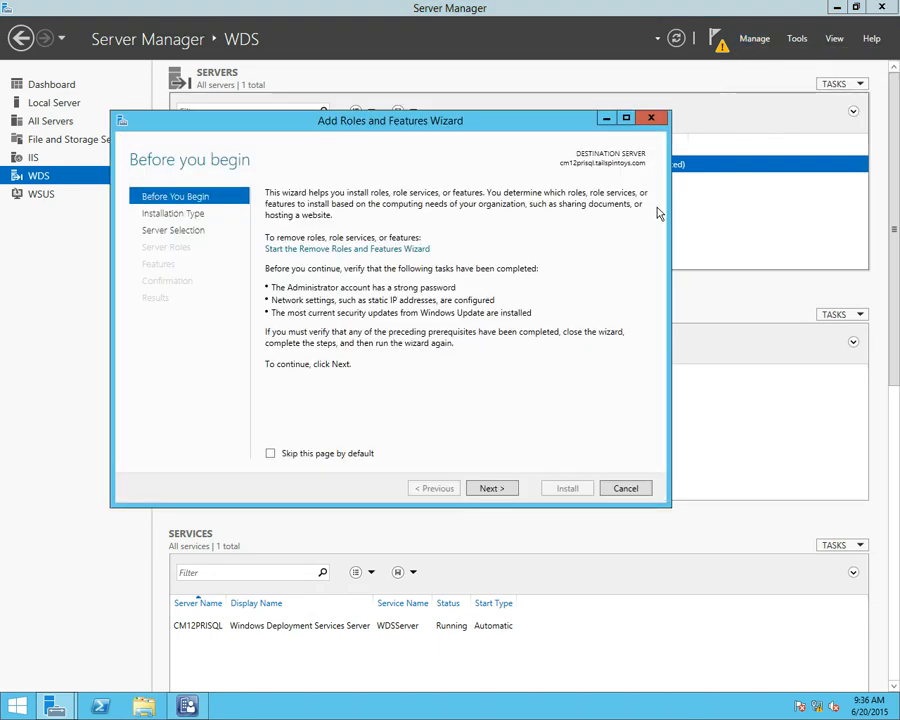
pyautogui.click(496, 489)
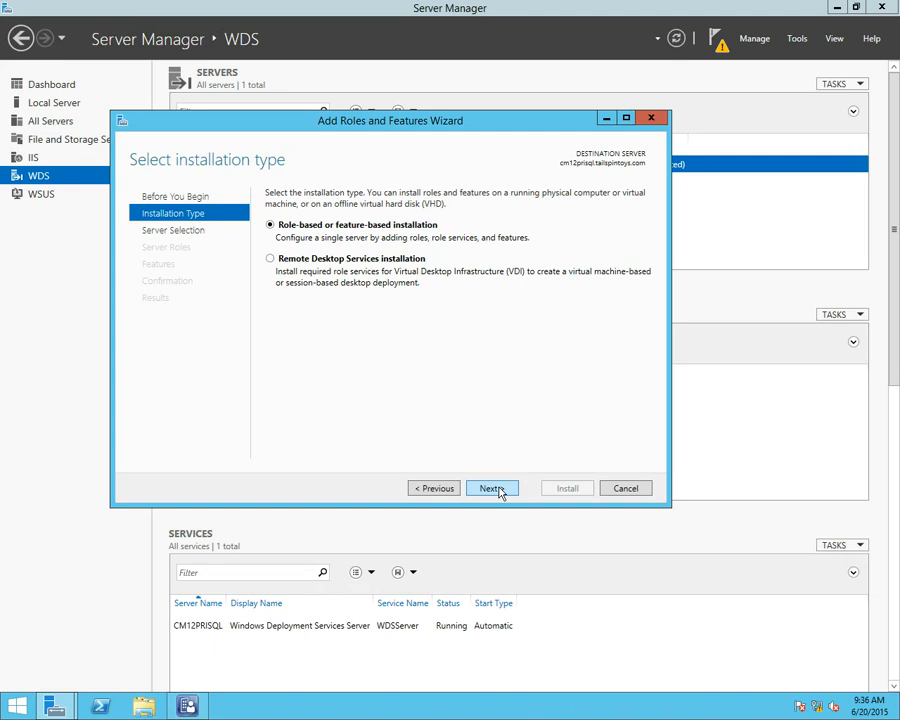
pyautogui.click(499, 488)
pyautogui.click(501, 488)
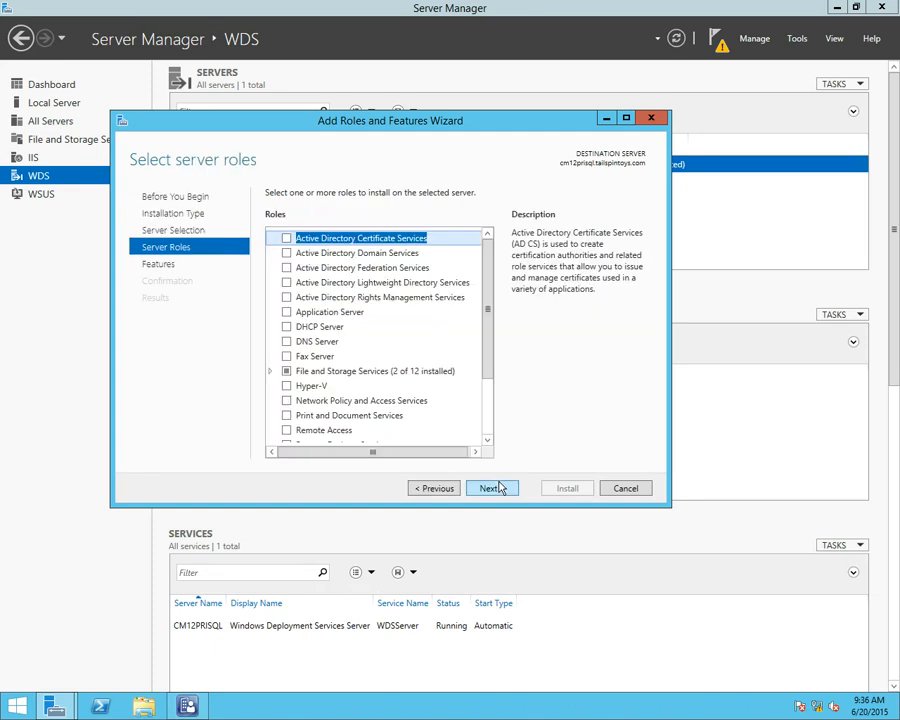
pyautogui.click(497, 488)
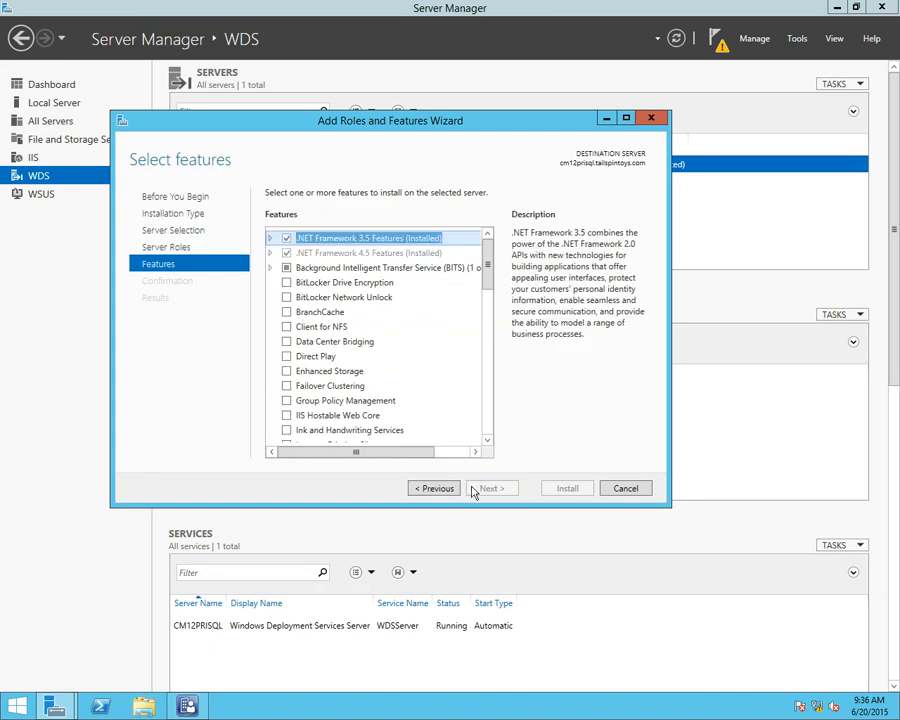
pyautogui.click(436, 488)
pyautogui.moveTo(485, 287); pyautogui.dragTo(489, 363)
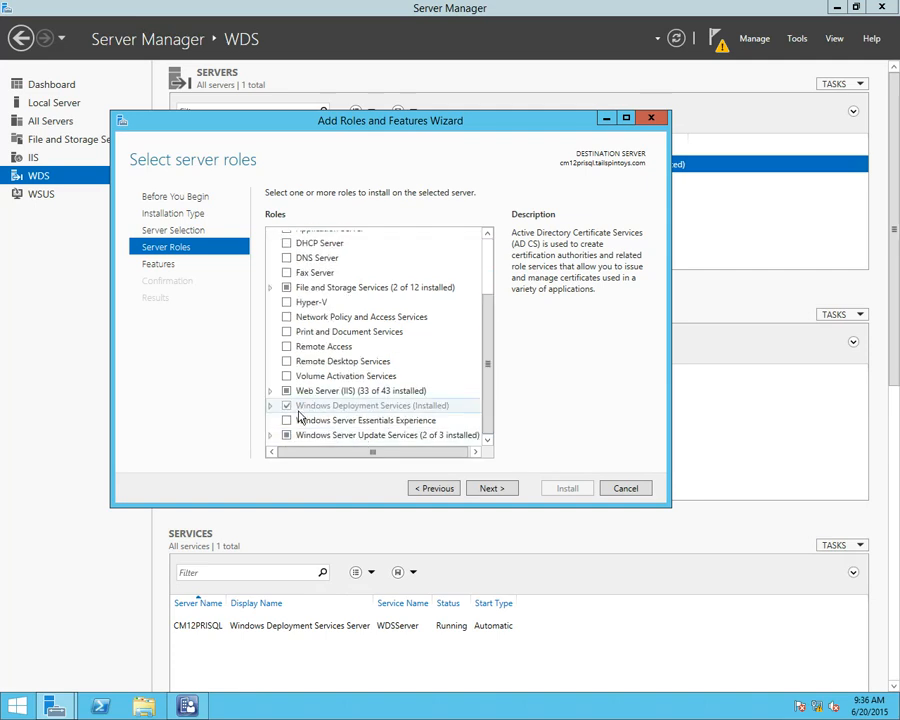
# Look through the wizard's list of installable features down to the last entries
pyautogui.click(481, 488)
pyautogui.scroll(-9, 484, 363)
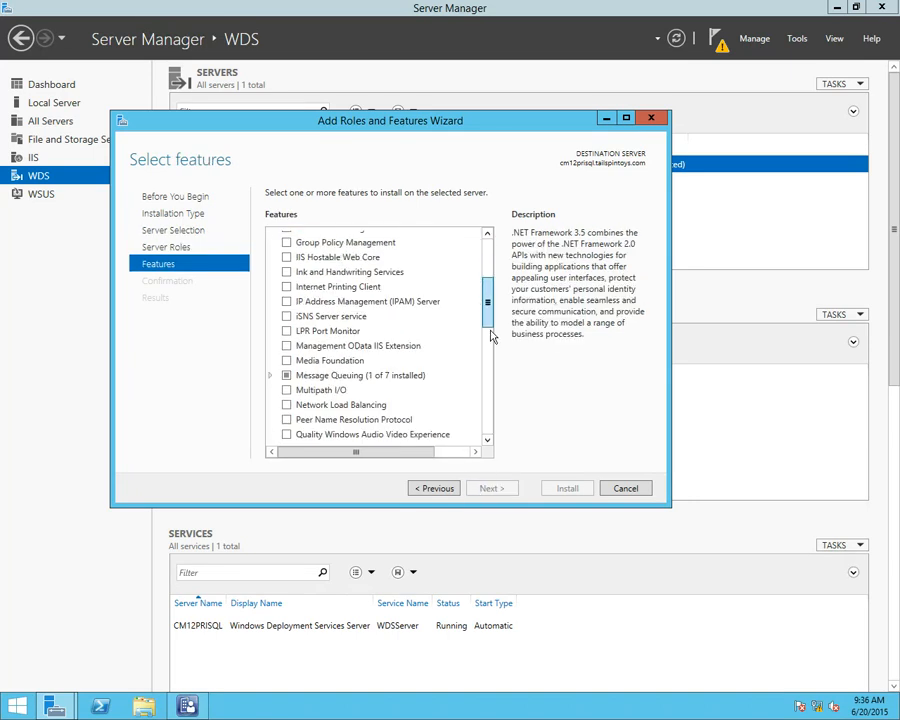
pyautogui.scroll(-2, 477, 385)
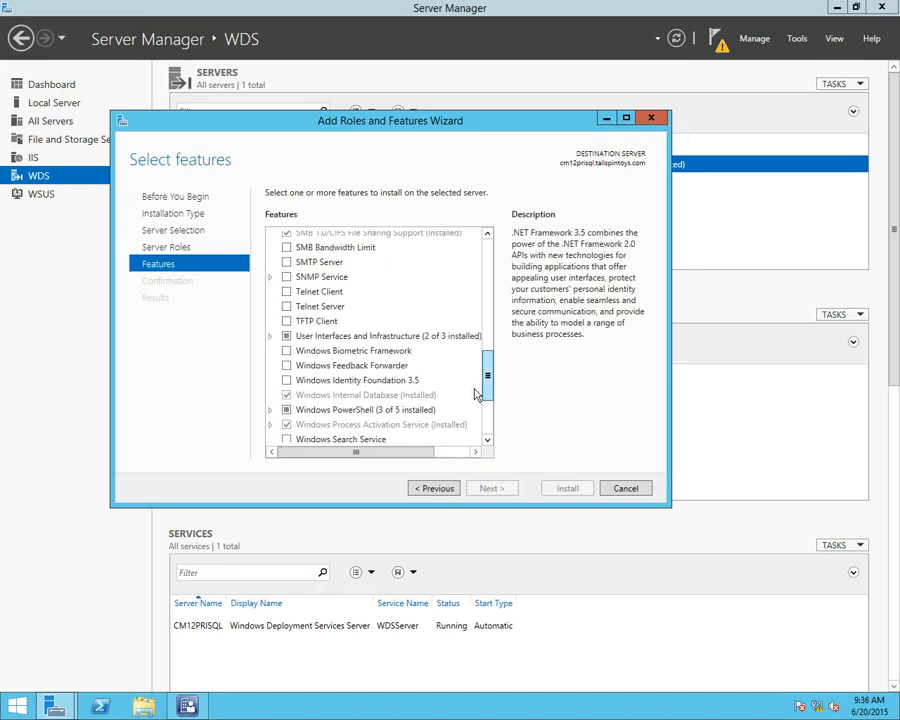
pyautogui.scroll(-3, 476, 393)
pyautogui.scroll(-1, 477, 418)
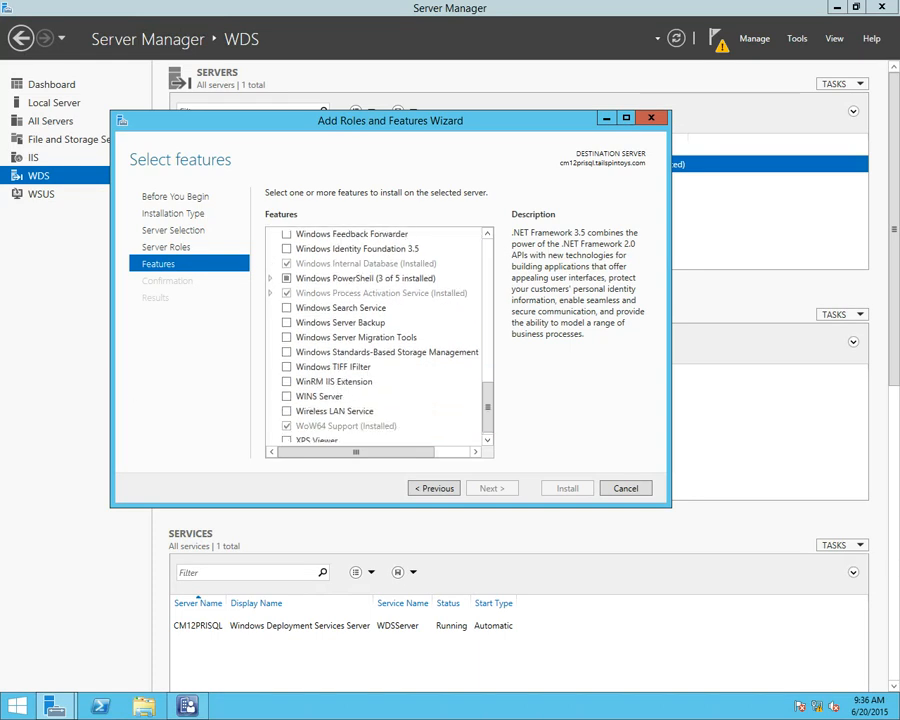
# Check the role services under Windows Deployment Services, then cancel the wizard and close Server Manager
pyautogui.click(434, 488)
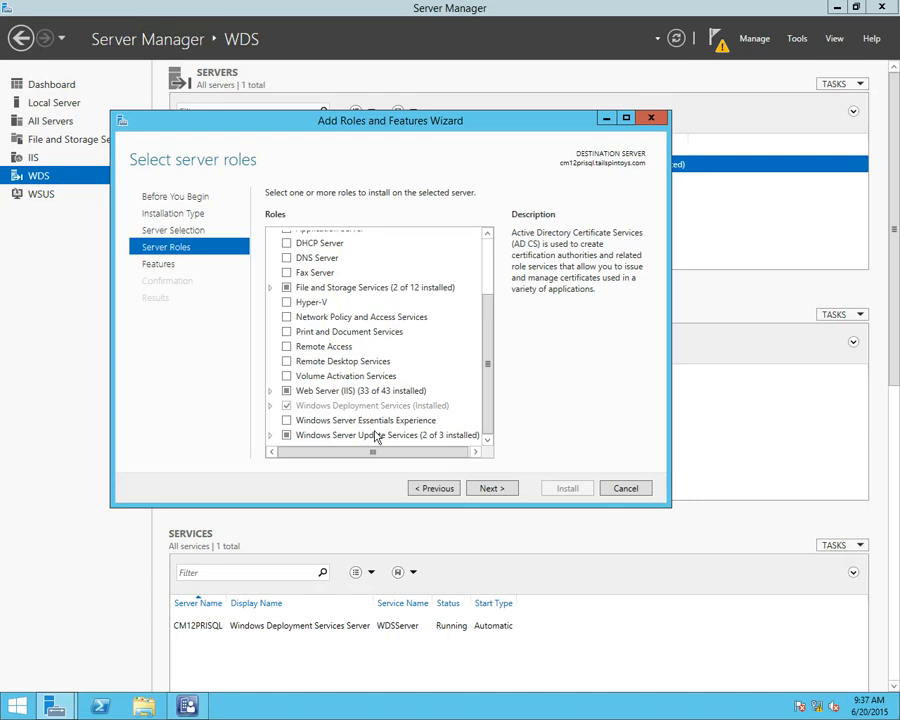
pyautogui.click(270, 406)
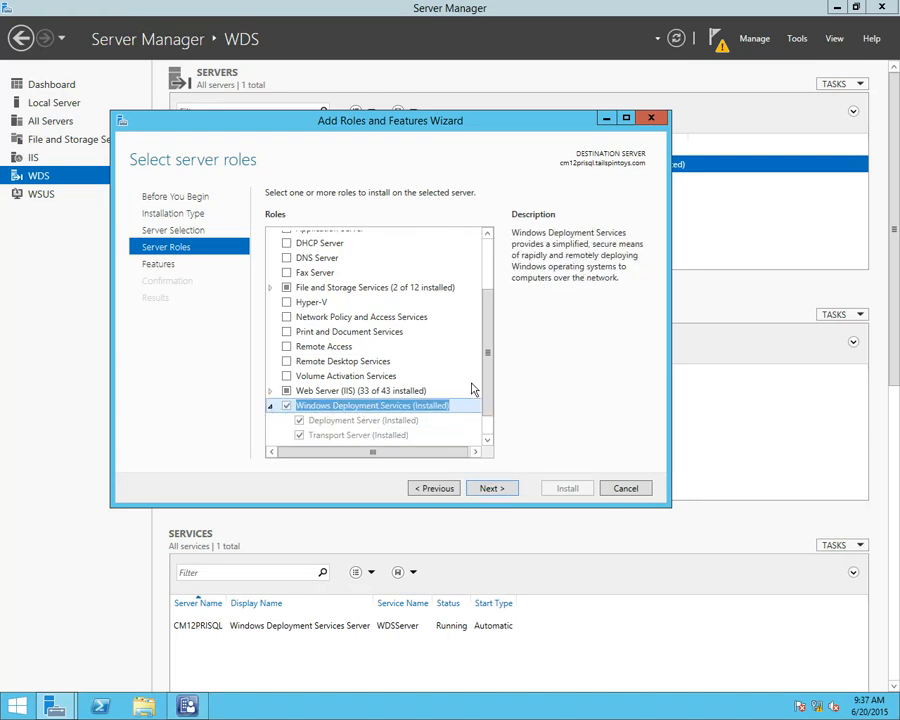
pyautogui.scroll(-1, 483, 386)
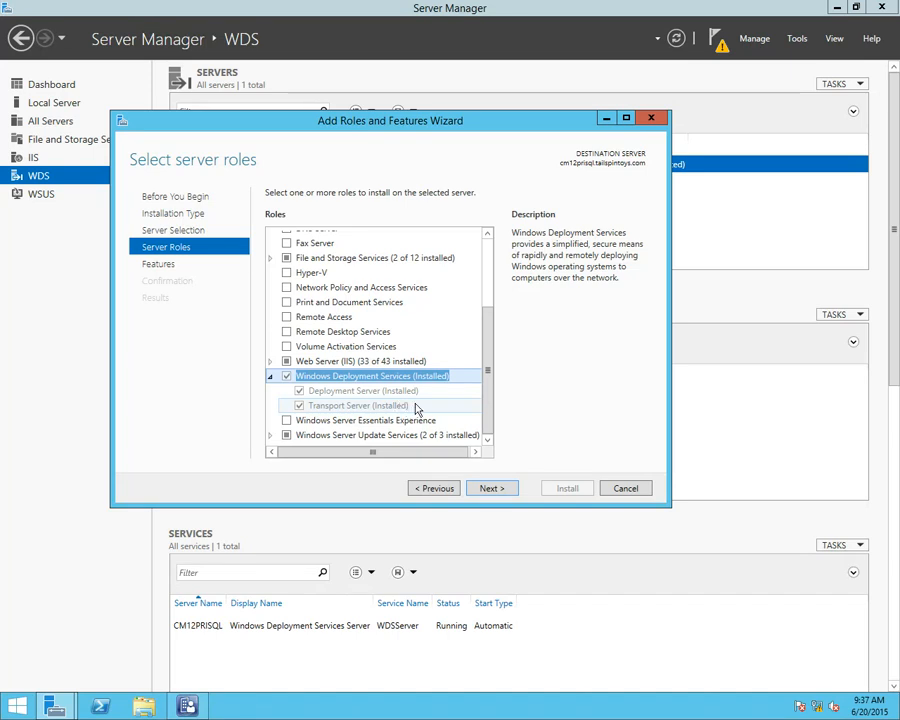
pyautogui.click(622, 488)
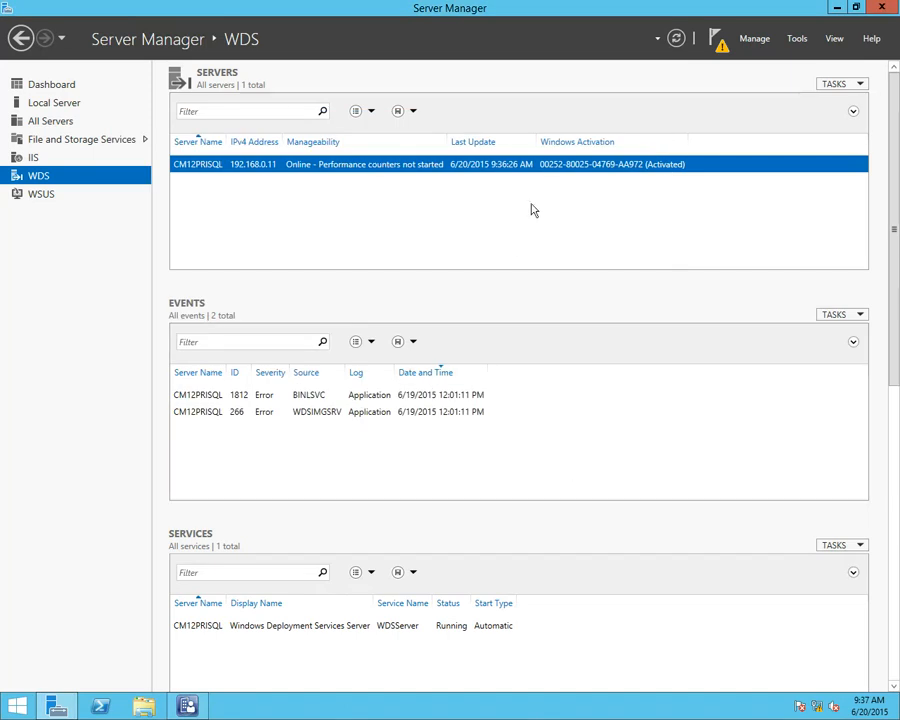
pyautogui.click(871, 8)
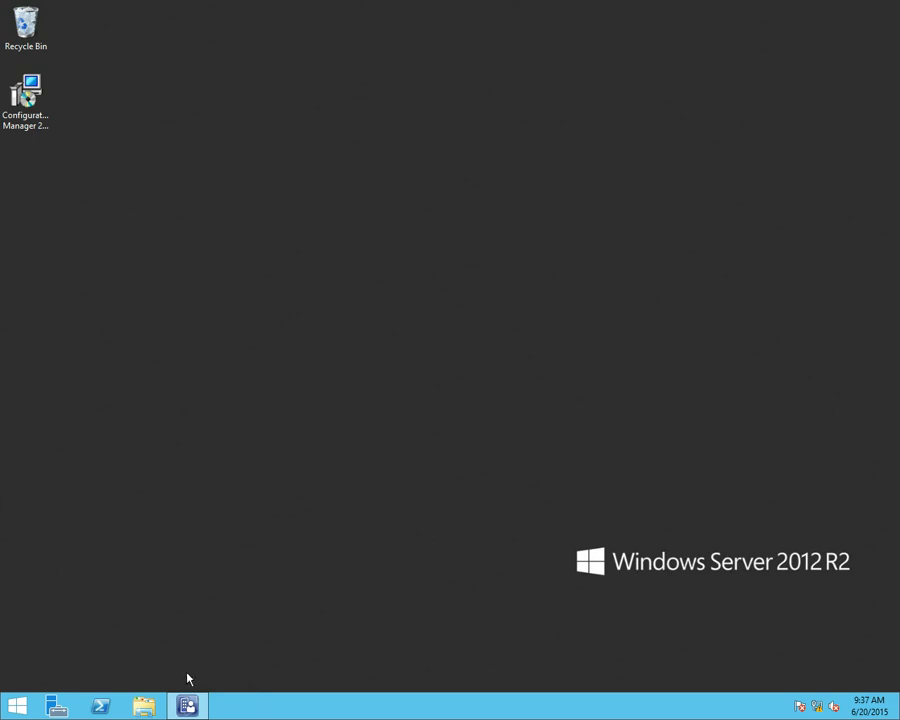
# In Configuration Manager, review the multicast settings of distribution point CM12PRISQL.TAILSPINTOYS.COM, try turning off scheduled multicast, and discard the change
pyautogui.click(183, 704)
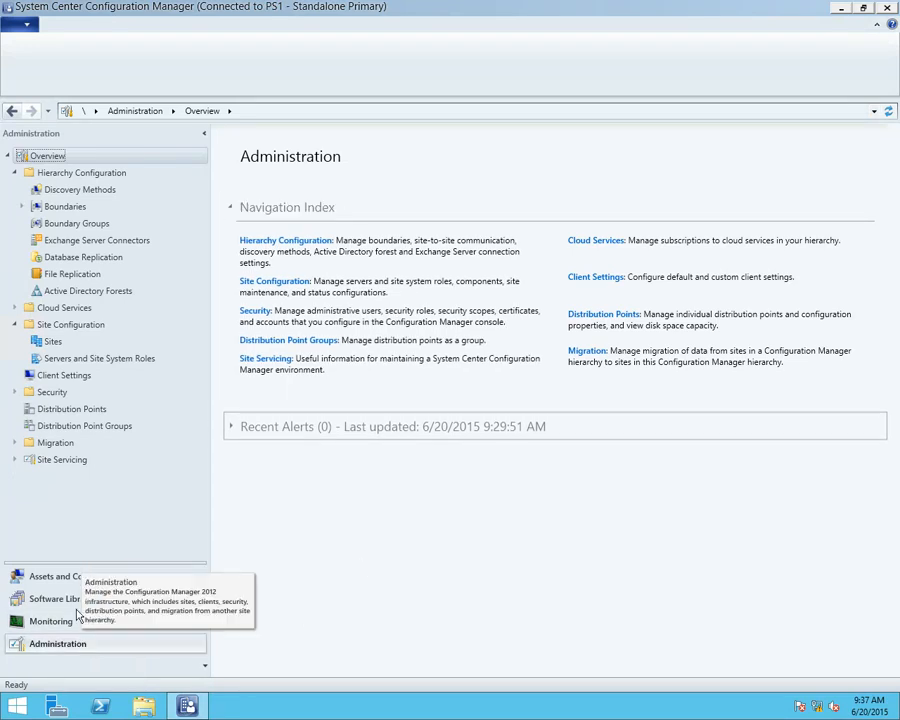
pyautogui.click(78, 411)
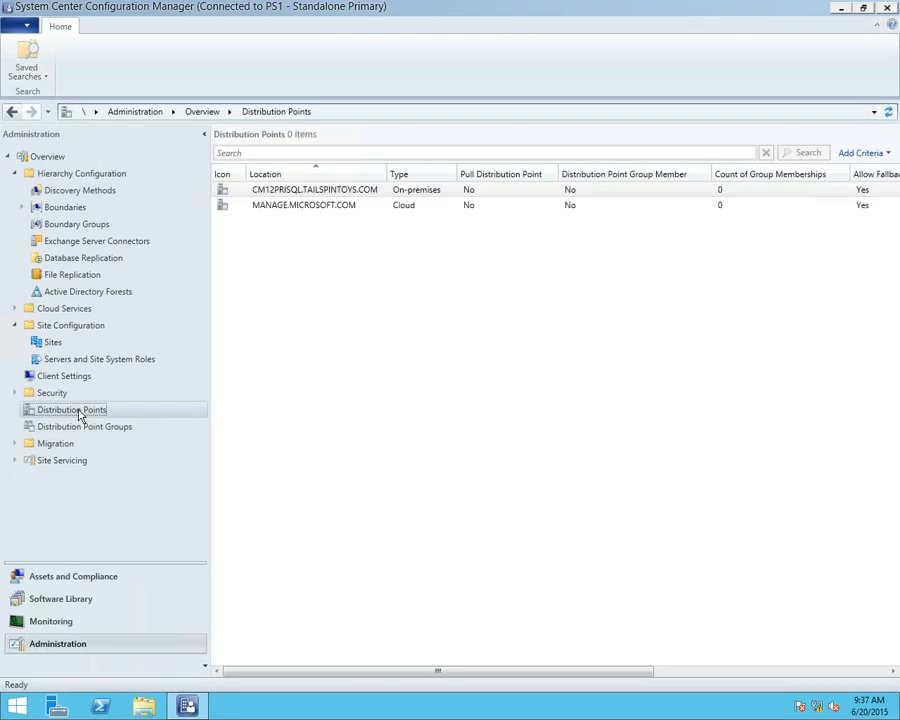
pyautogui.click(341, 195)
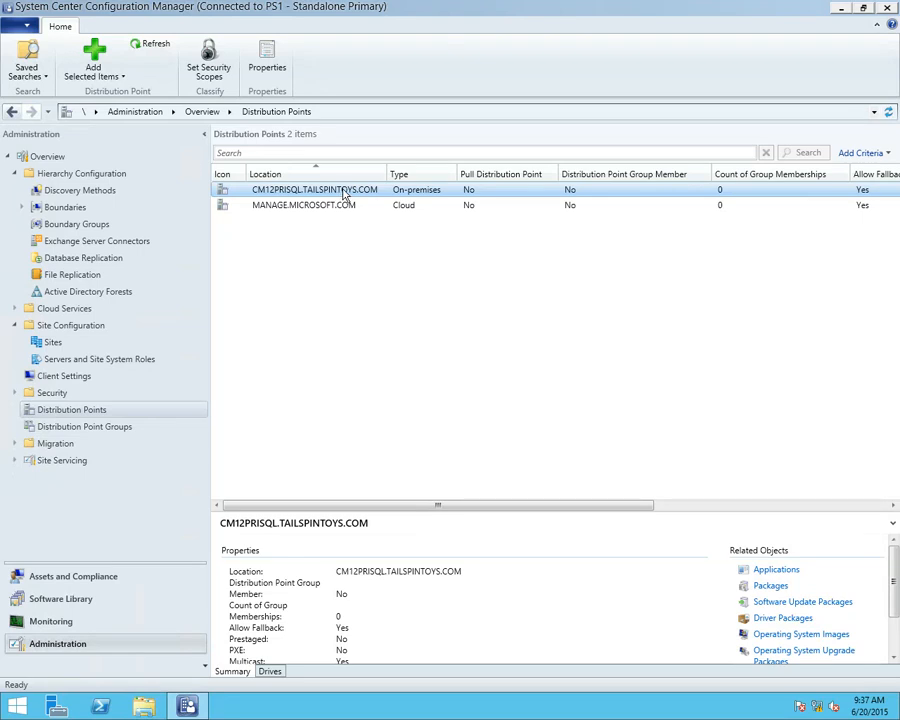
pyautogui.rightClick(343, 191)
pyautogui.click(388, 258)
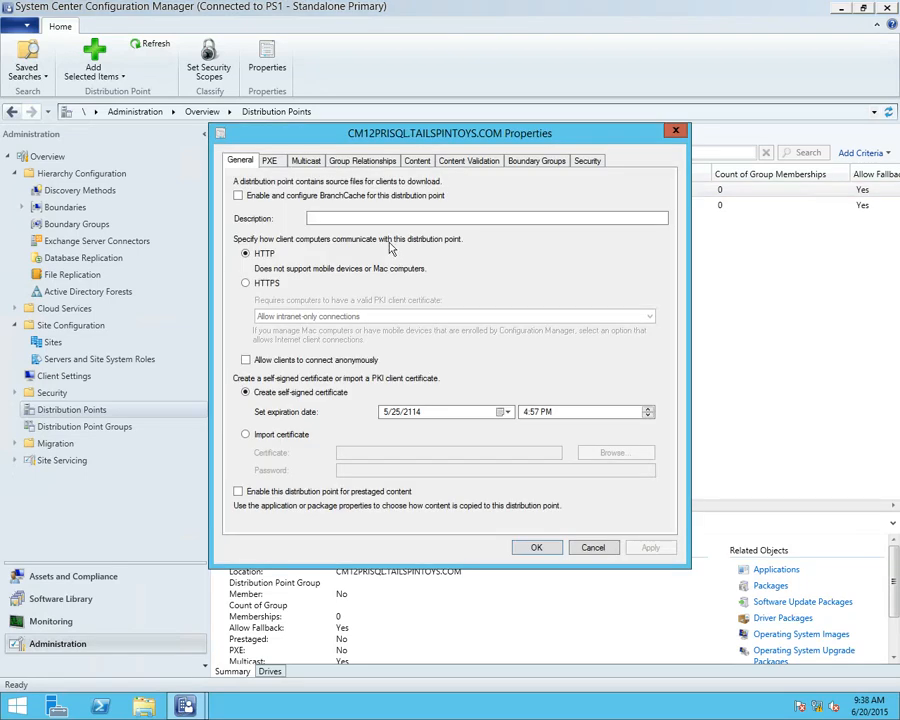
pyautogui.click(306, 161)
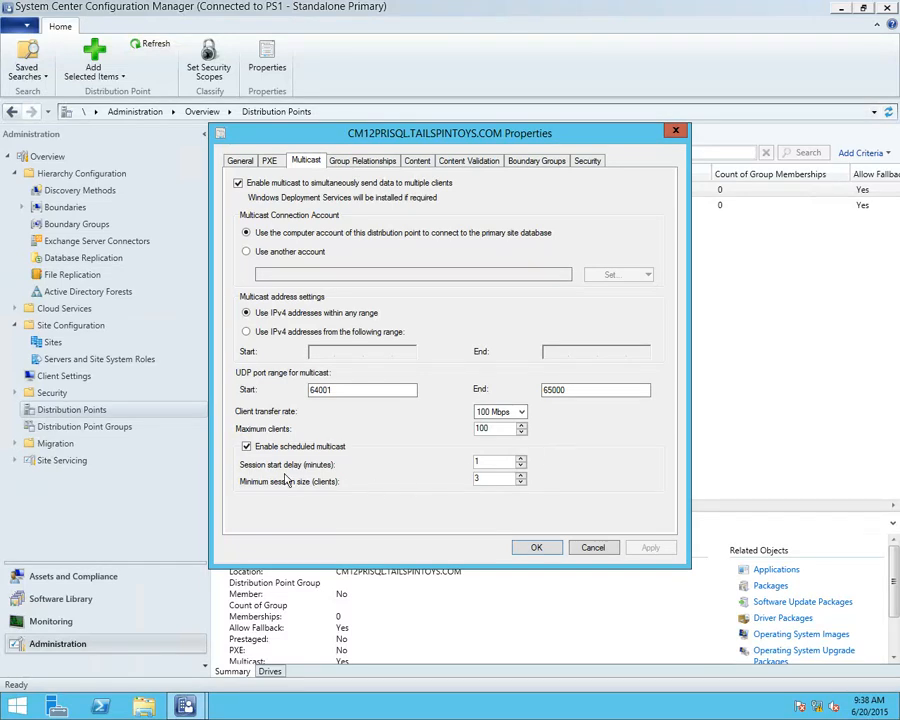
pyautogui.click(247, 447)
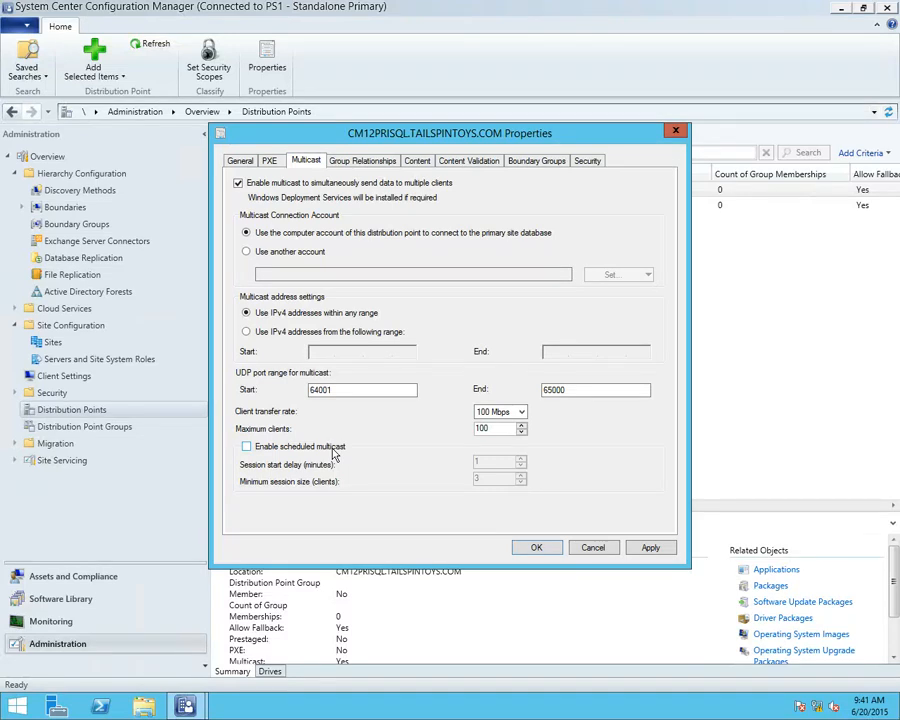
pyautogui.click(594, 548)
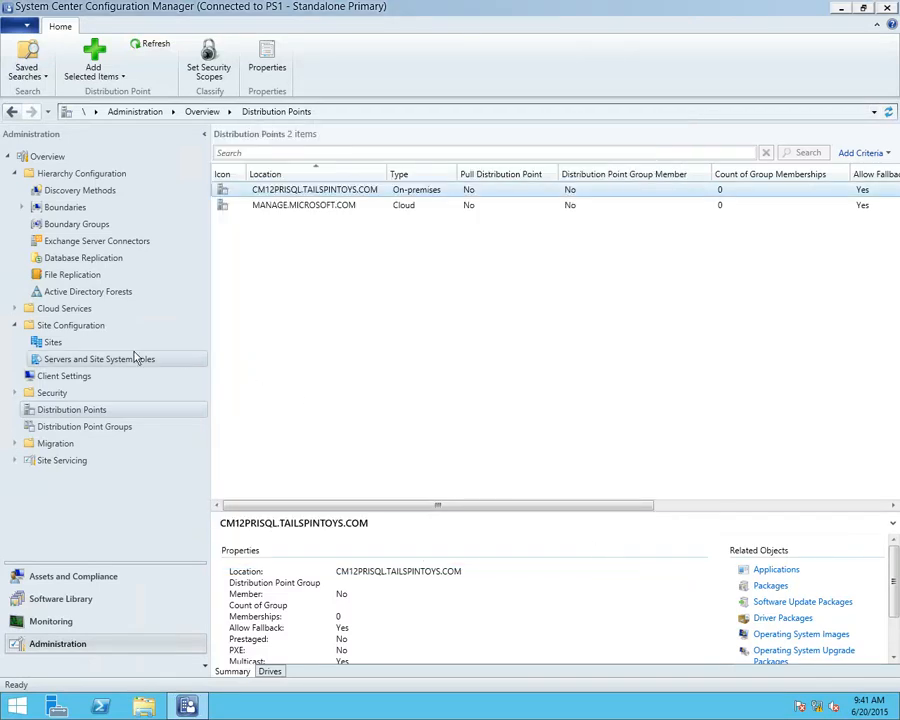
# Review the multicast options in the distribution settings of the Windows 8.1 Enterprise operating system image, leaving without changes
pyautogui.click(77, 601)
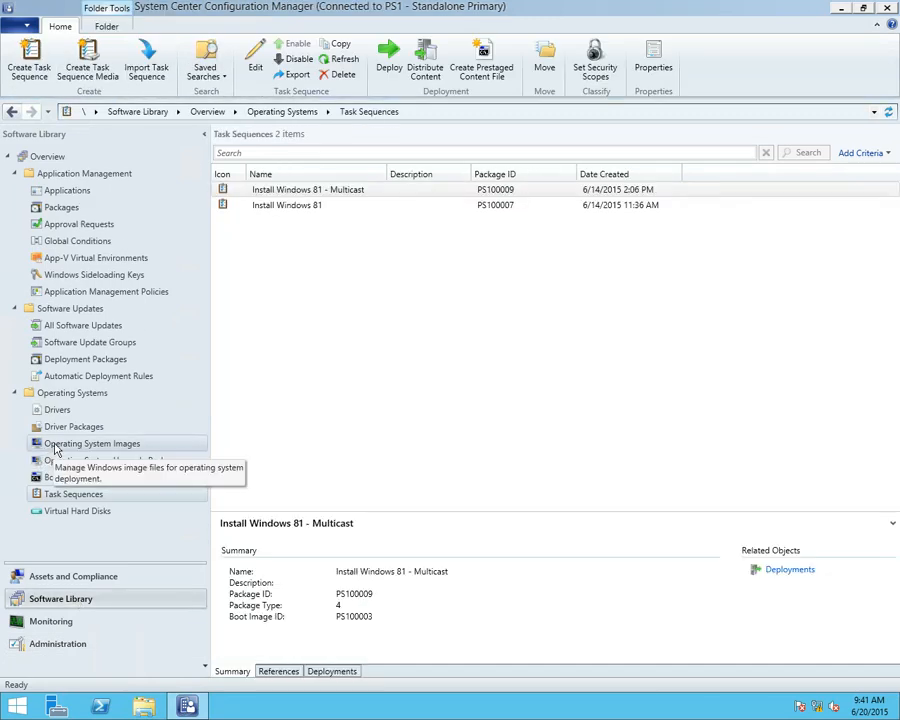
pyautogui.click(56, 446)
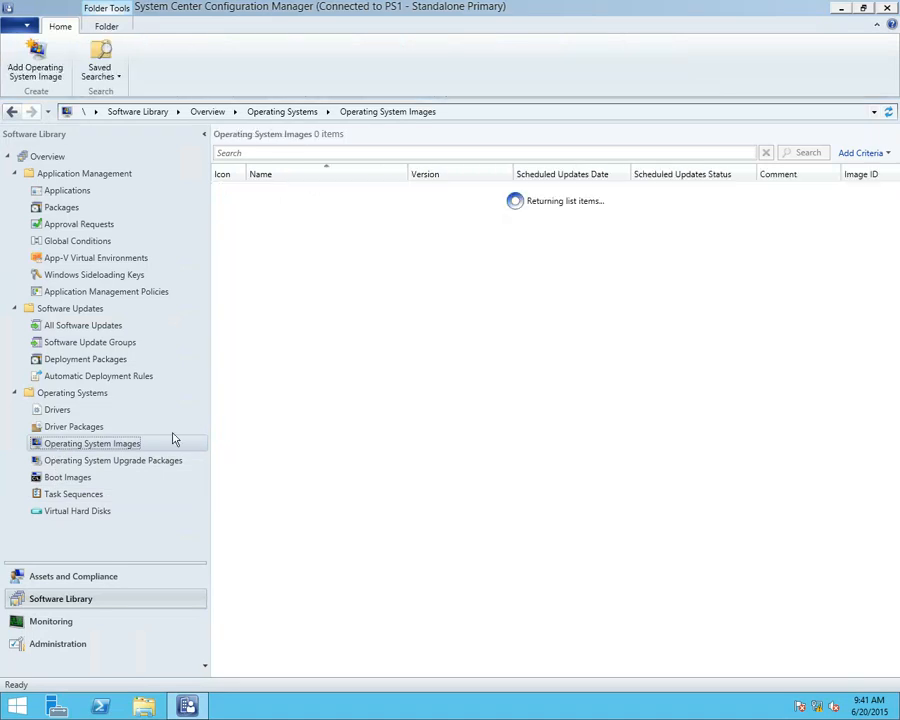
pyautogui.click(311, 190)
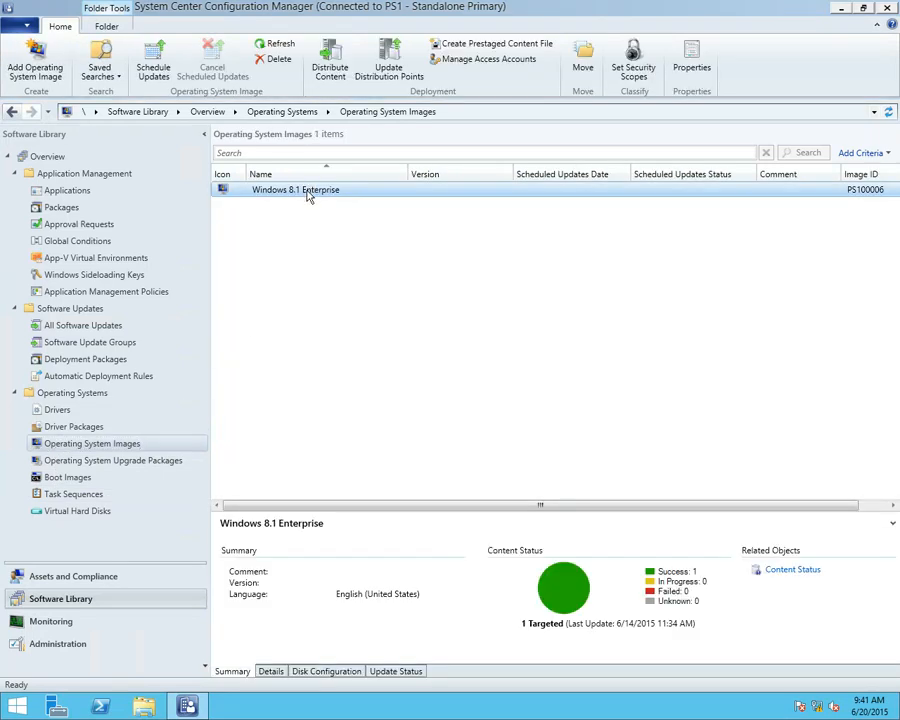
pyautogui.rightClick(309, 196)
pyautogui.click(362, 384)
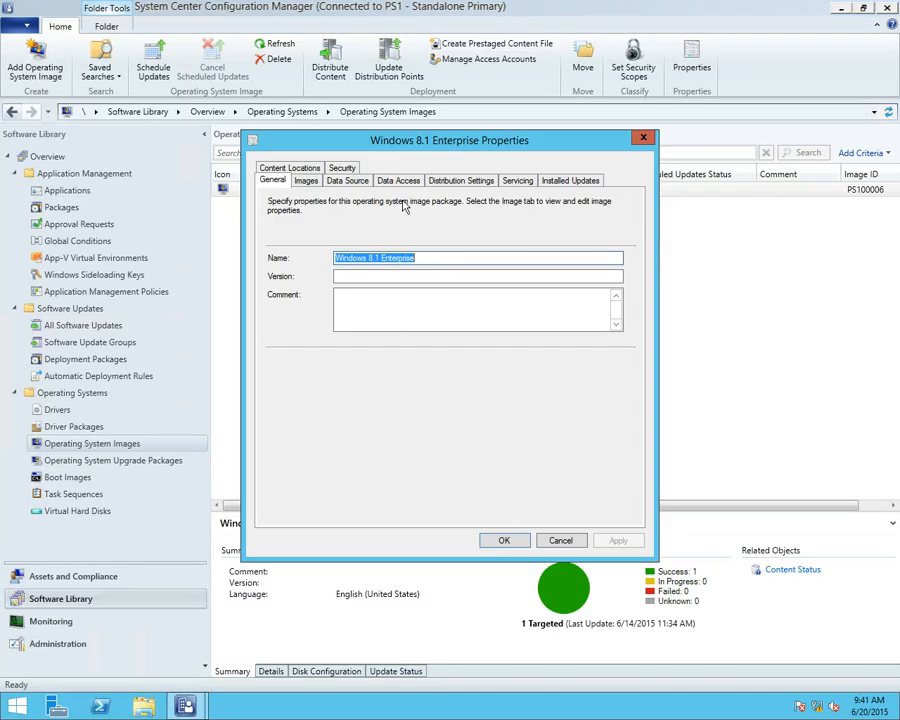
pyautogui.click(452, 182)
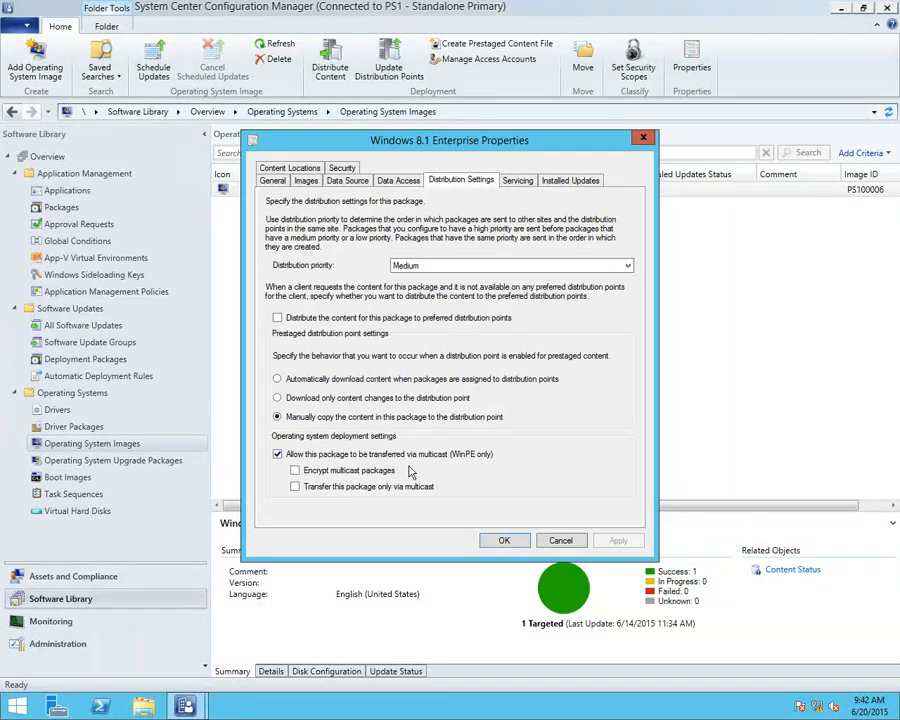
pyautogui.click(560, 540)
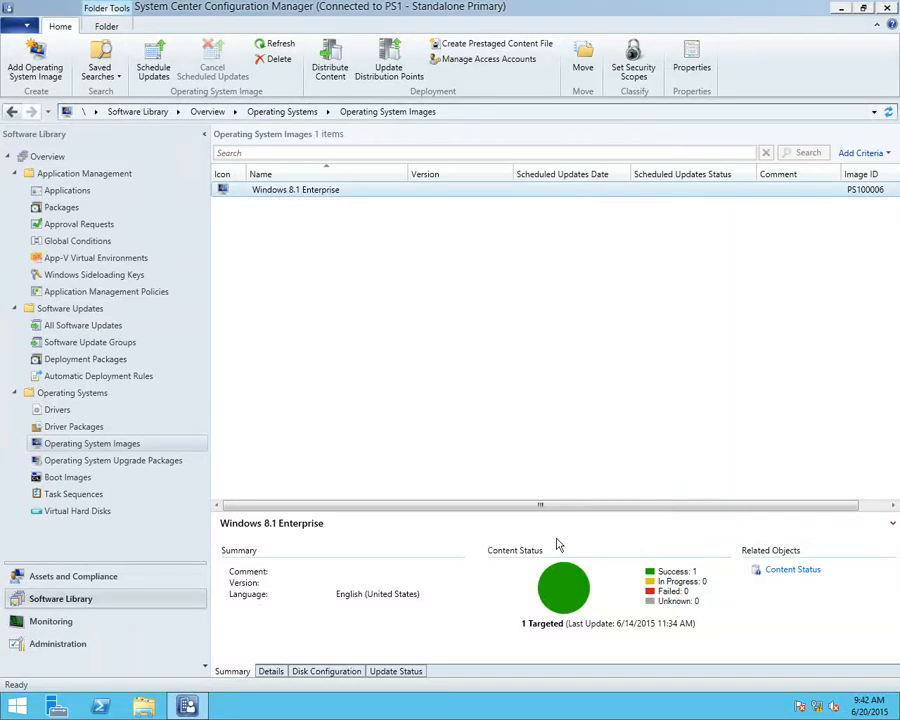
# Find the WTG Creator package and review the multicast options in its distribution settings, leaving without changes
pyautogui.click(100, 426)
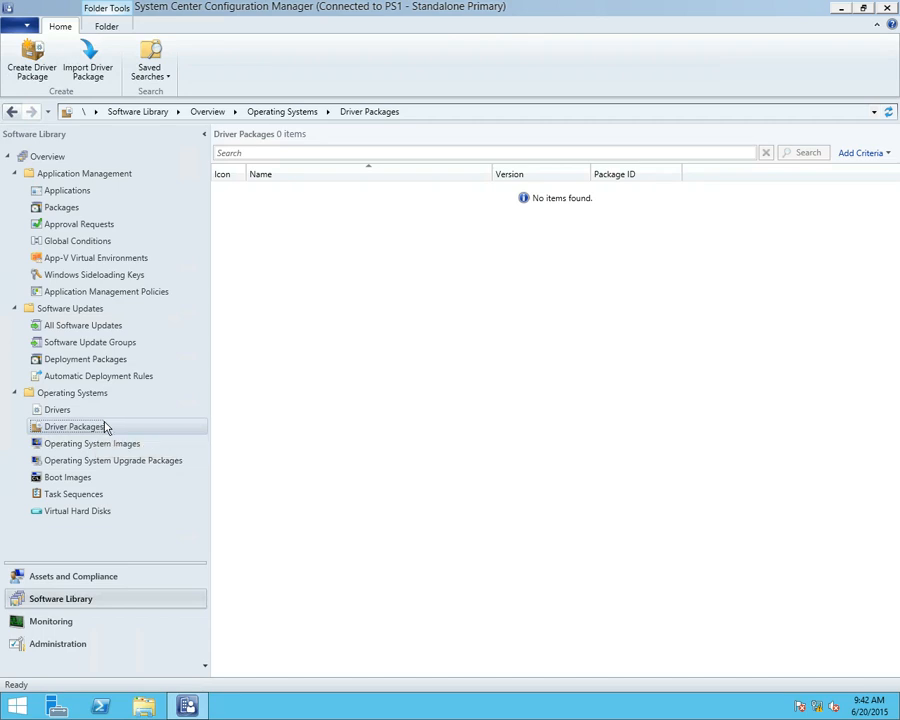
pyautogui.click(62, 192)
pyautogui.click(59, 211)
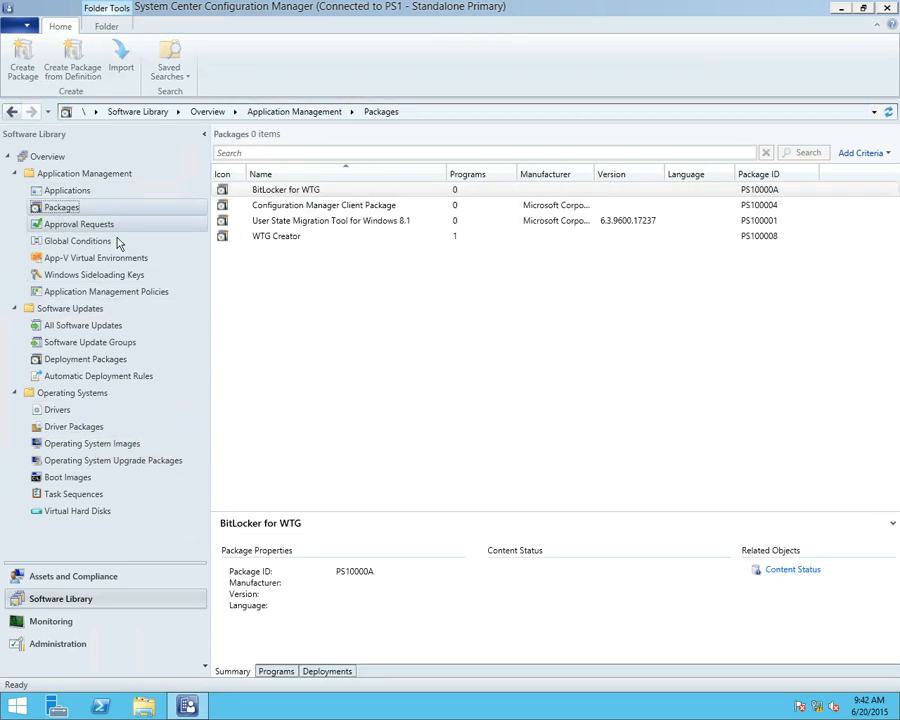
pyautogui.click(267, 237)
pyautogui.rightClick(267, 237)
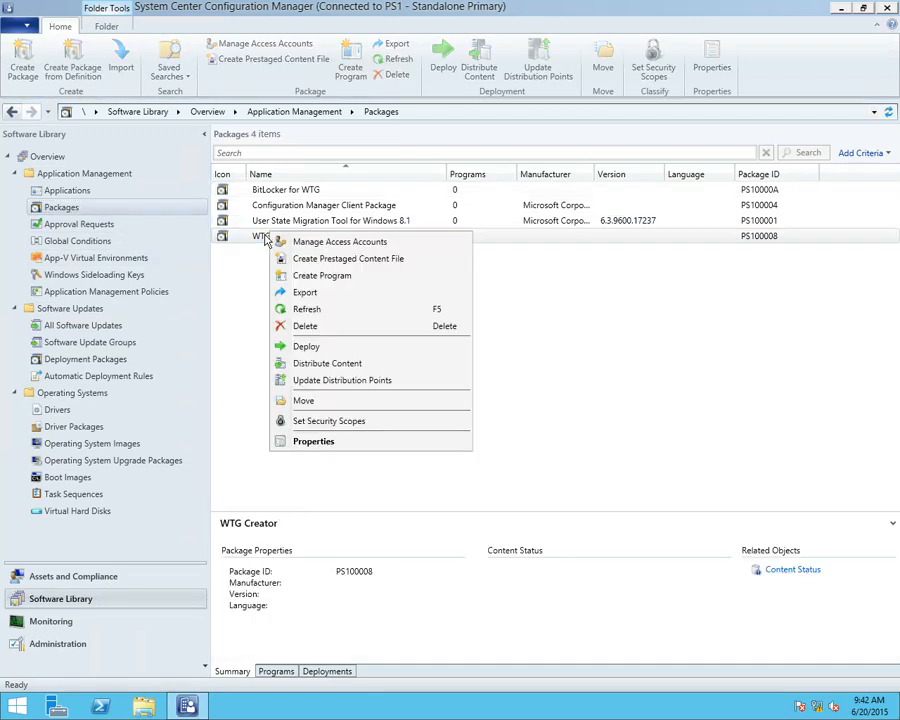
pyautogui.click(319, 441)
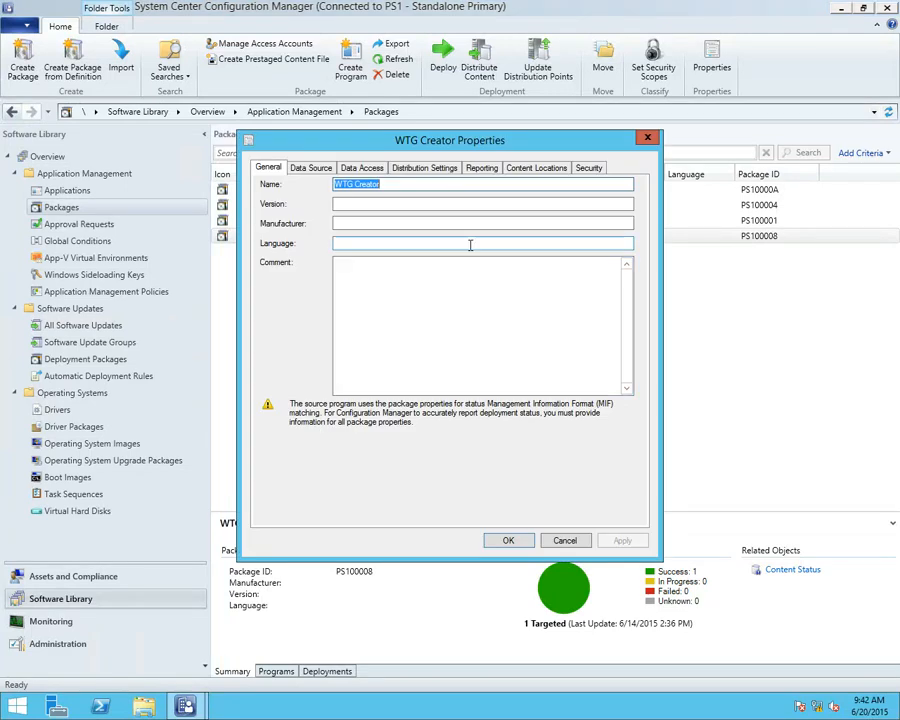
pyautogui.click(440, 170)
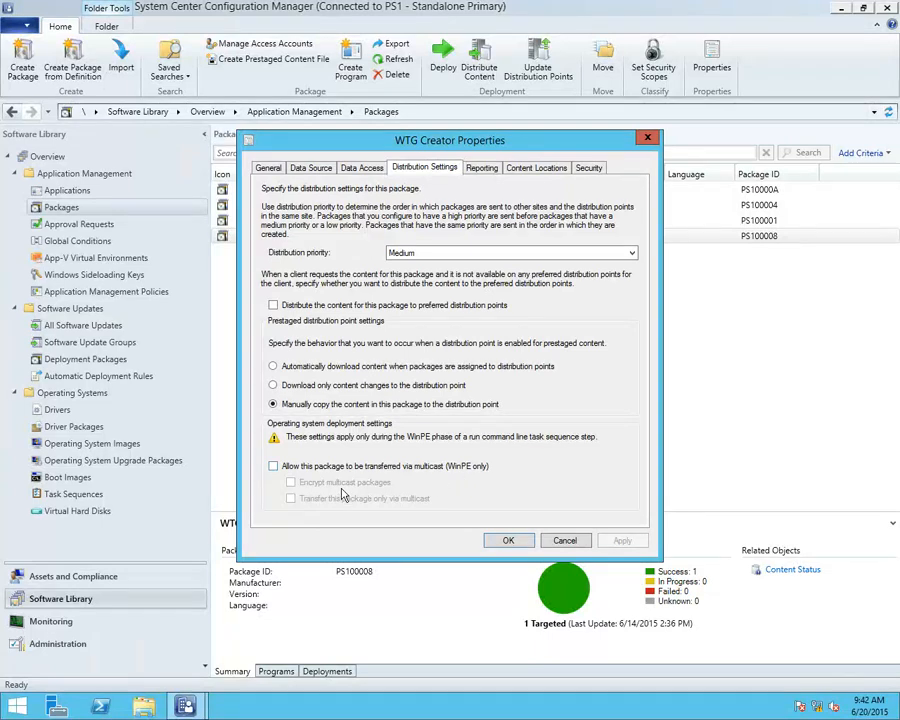
pyautogui.click(563, 540)
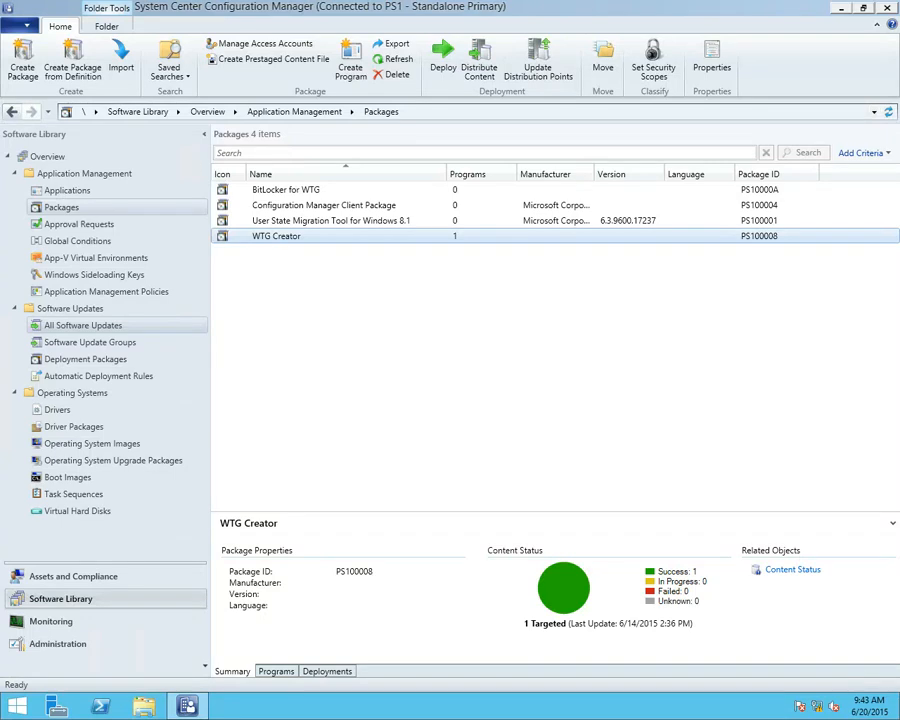
# Find Lab Boundary Group among the boundary groups and examine its member boundaries
pyautogui.click(60, 646)
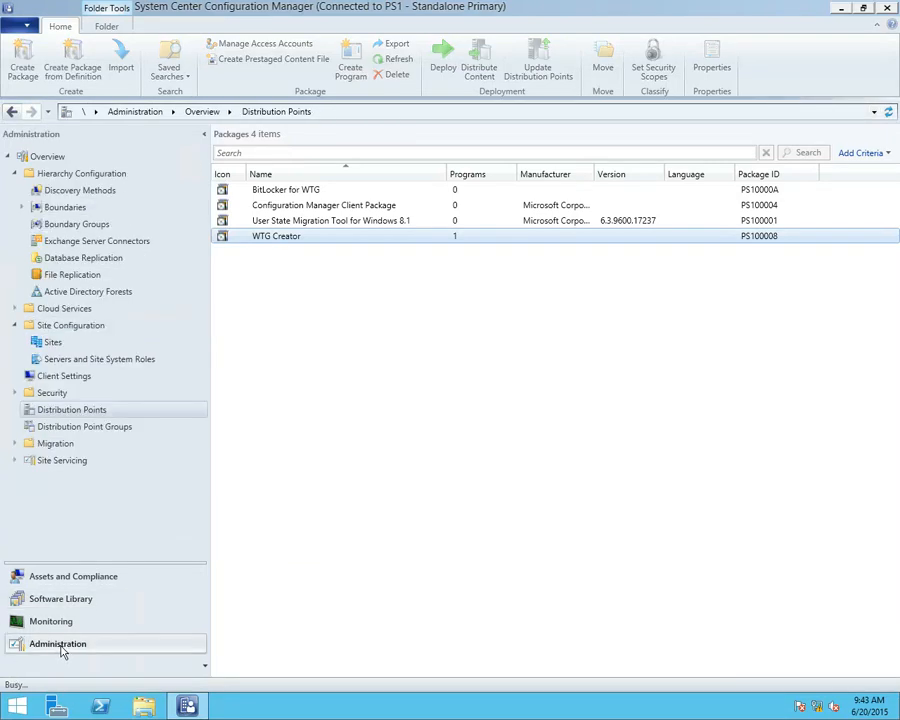
pyautogui.click(95, 226)
pyautogui.click(302, 192)
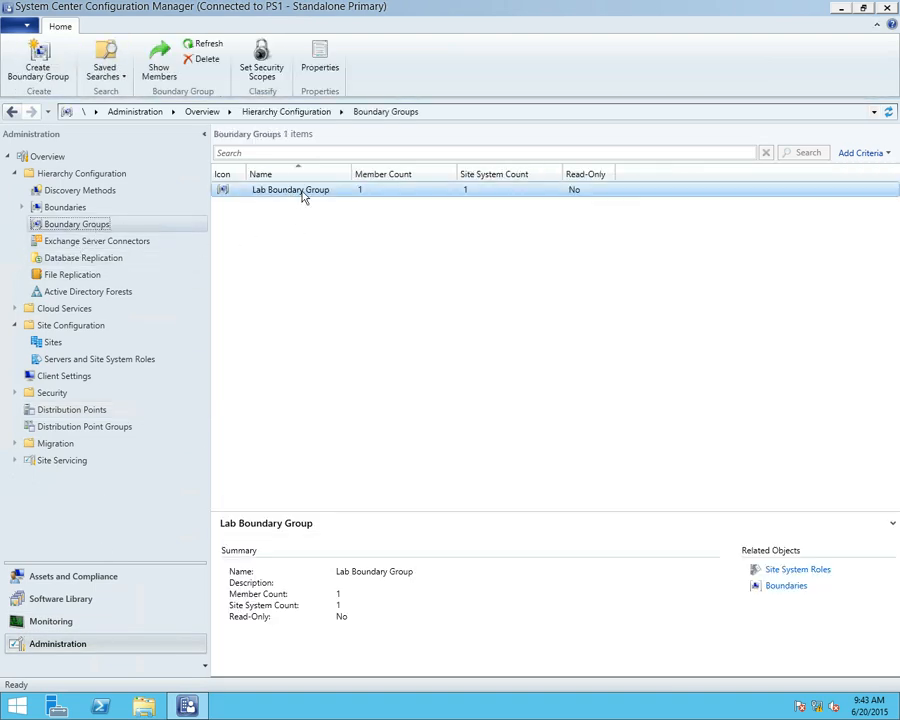
pyautogui.doubleClick(302, 193)
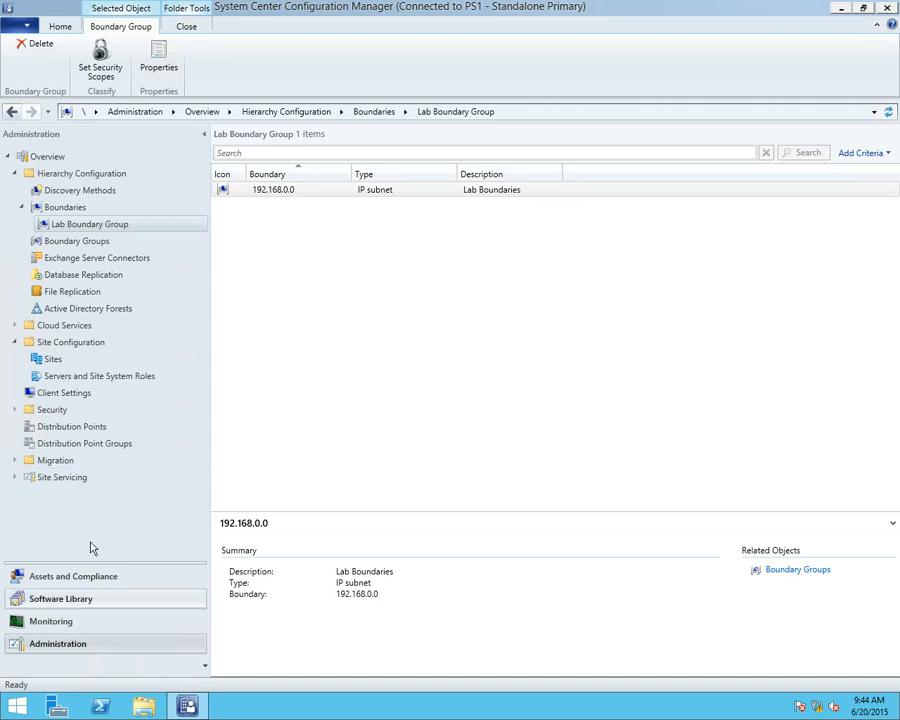
# Disable scheduled multicast in the multicast settings of distribution point CM12PRISQL.TAILSPINTOYS.COM and apply the change
pyautogui.click(100, 426)
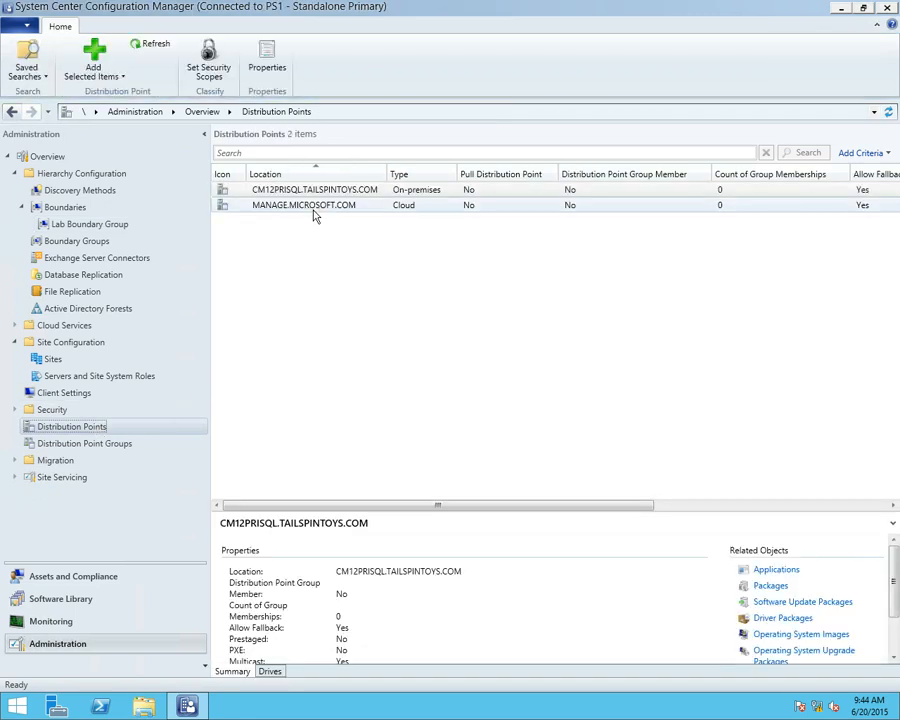
pyautogui.rightClick(316, 197)
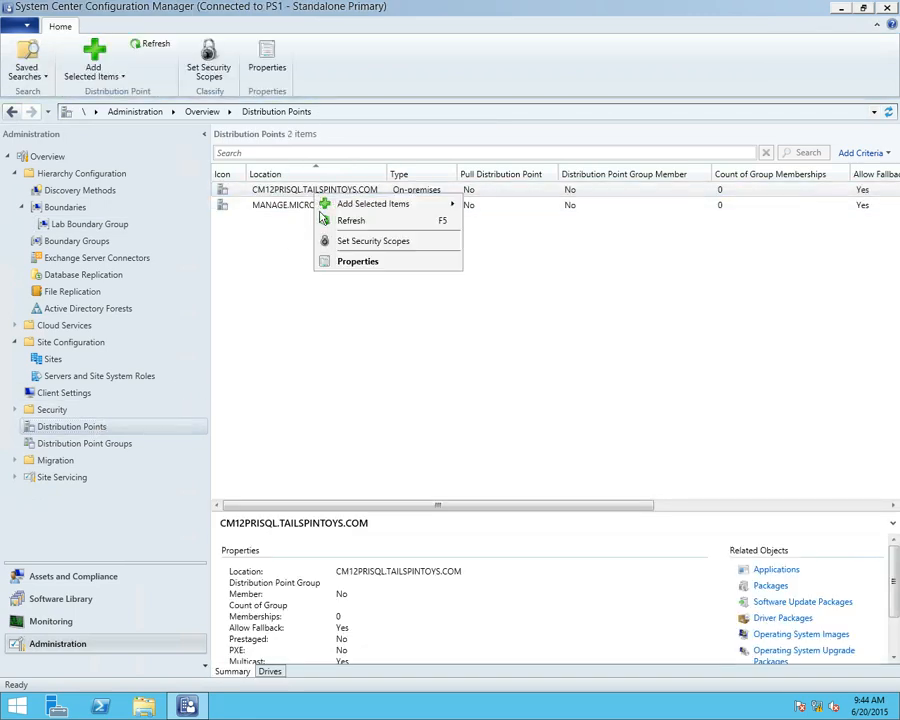
pyautogui.click(357, 263)
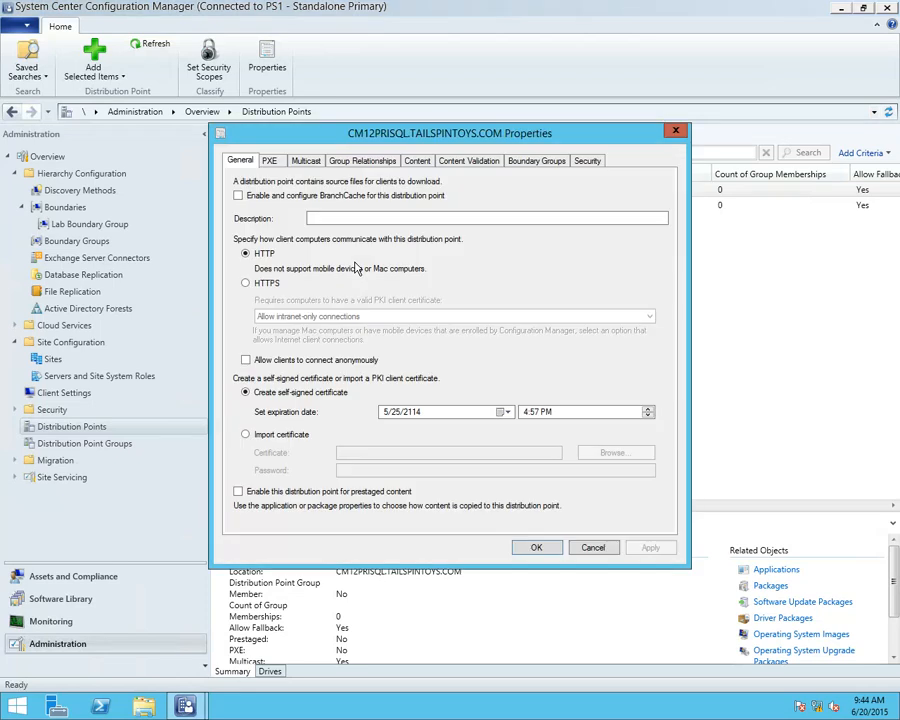
pyautogui.click(307, 162)
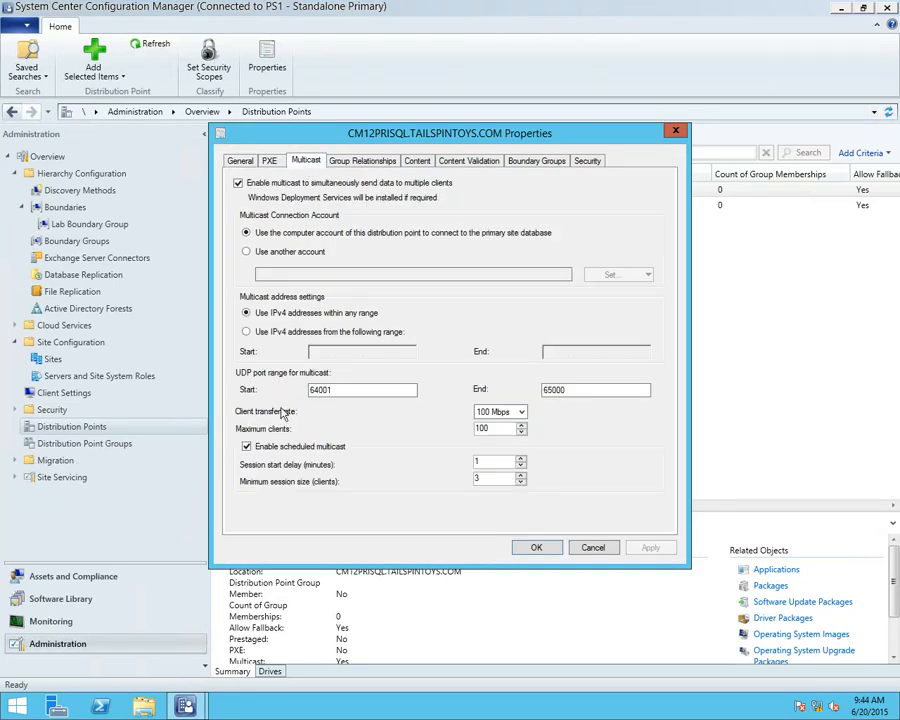
pyautogui.click(247, 447)
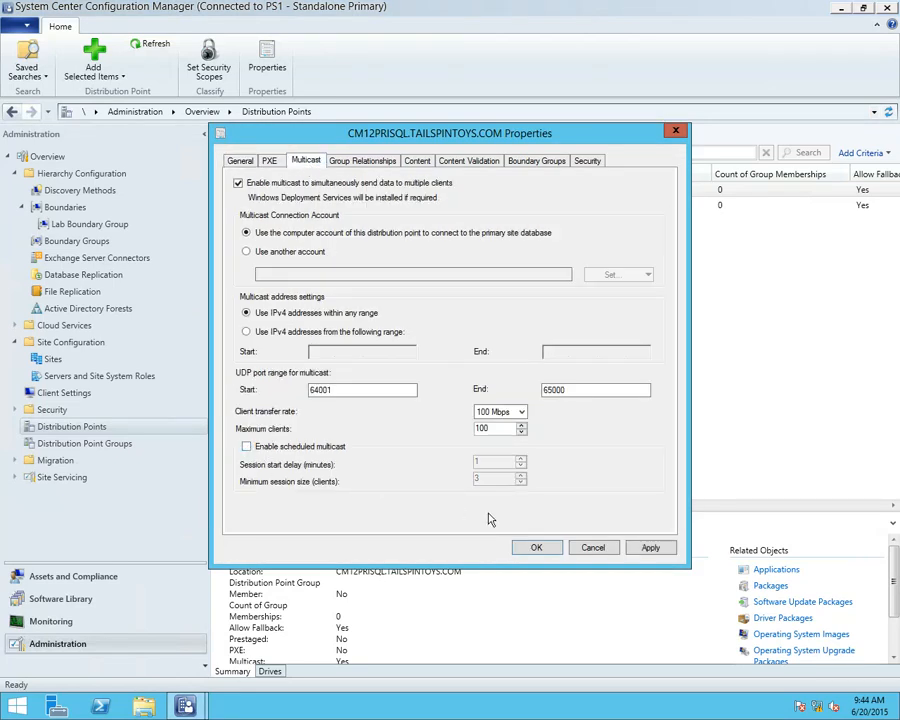
pyautogui.click(648, 546)
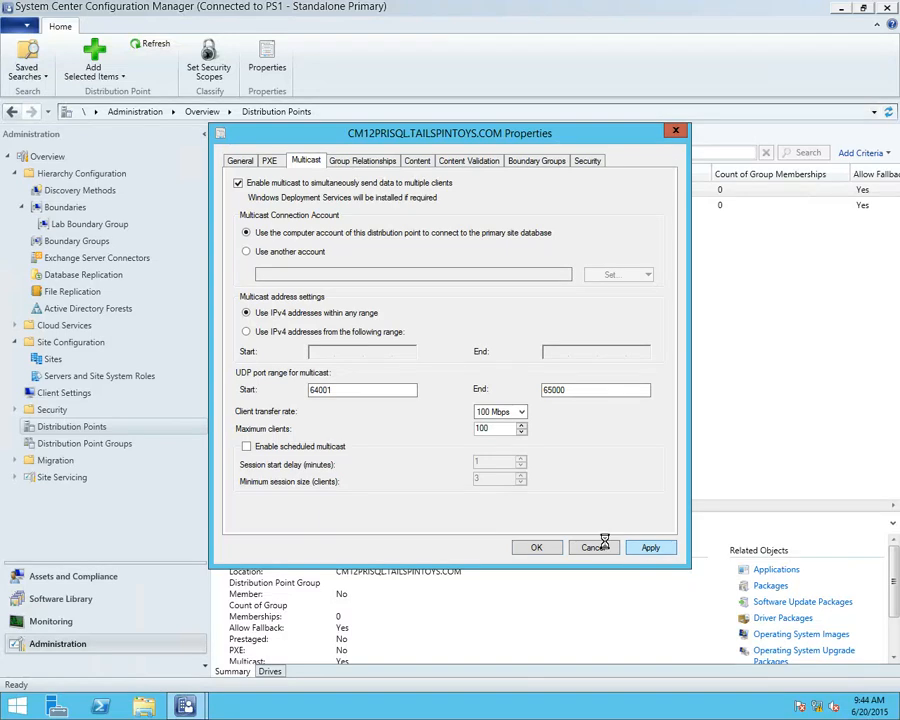
pyautogui.click(538, 548)
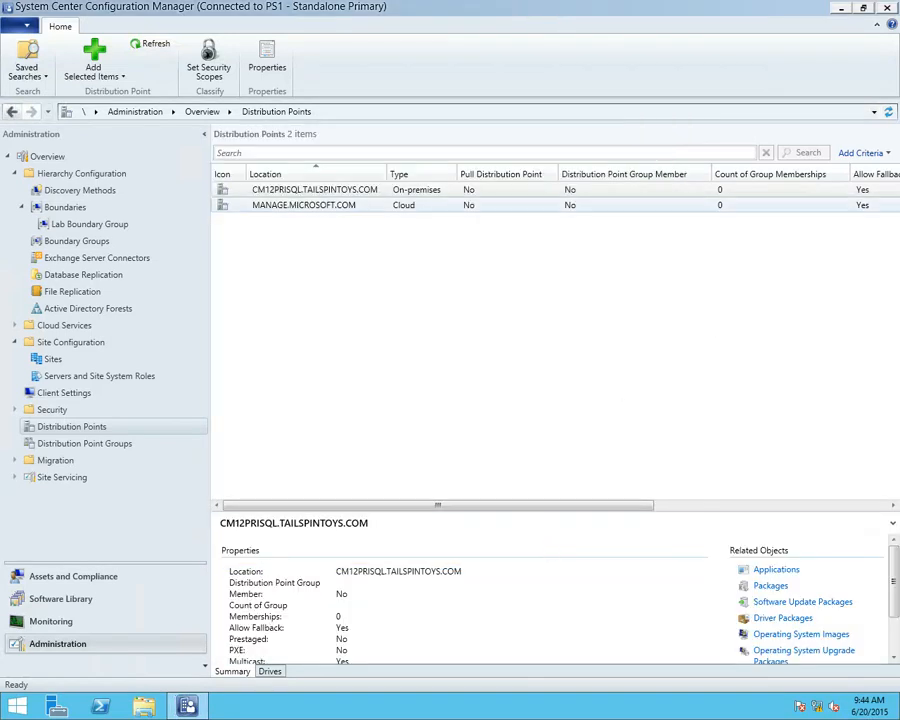
# Switch to the Virtual Machine Connection for BareMetal - Multicast 1, start that virtual machine and boot it from the deployment media
pyautogui.moveTo(476, 16); pyautogui.dragTo(102, 22)
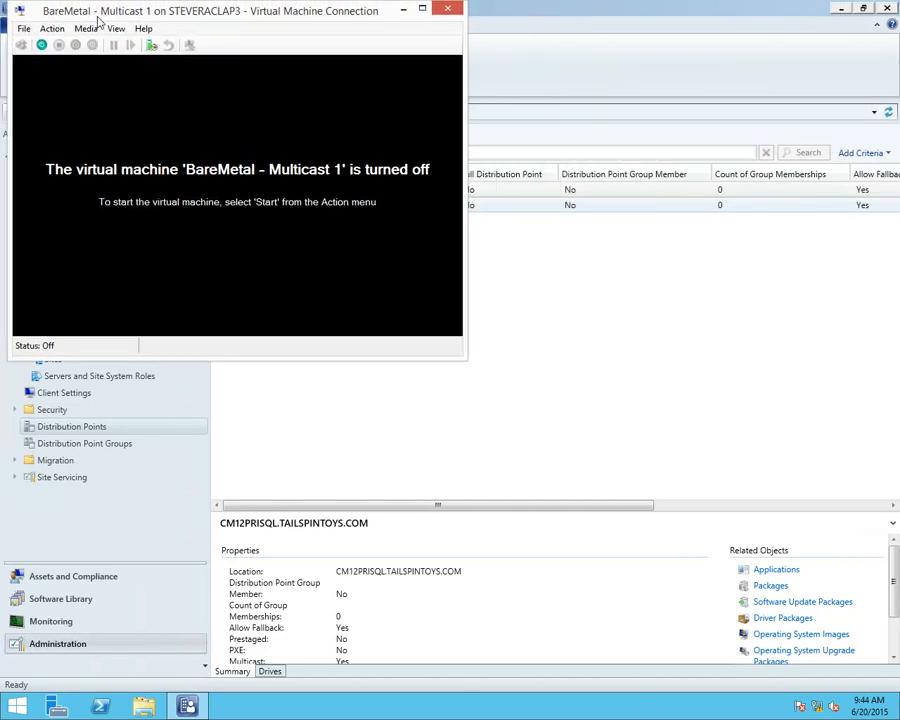
pyautogui.click(52, 28)
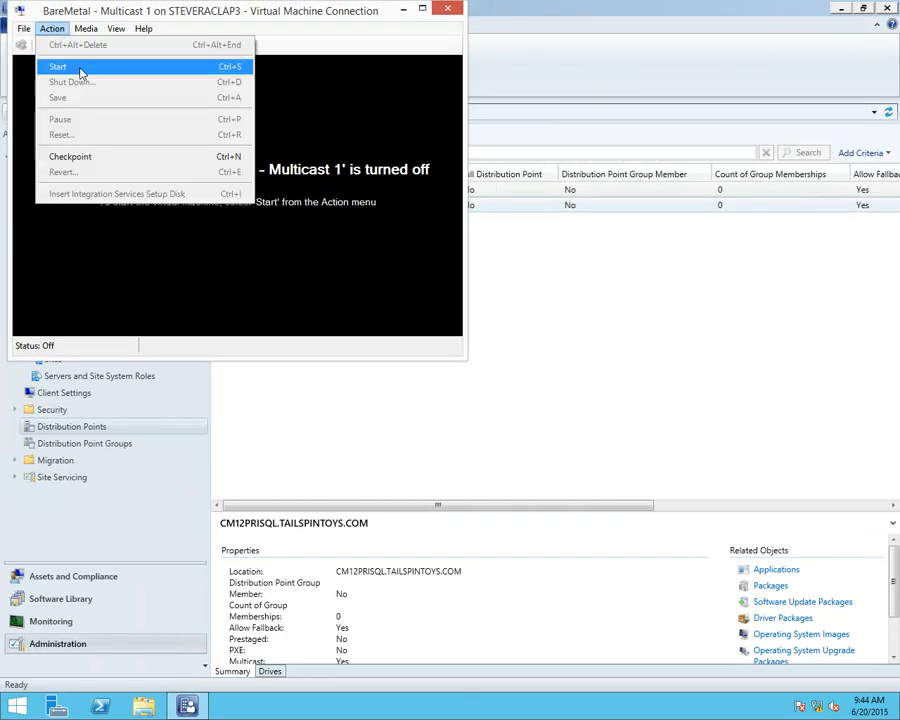
pyautogui.click(76, 67)
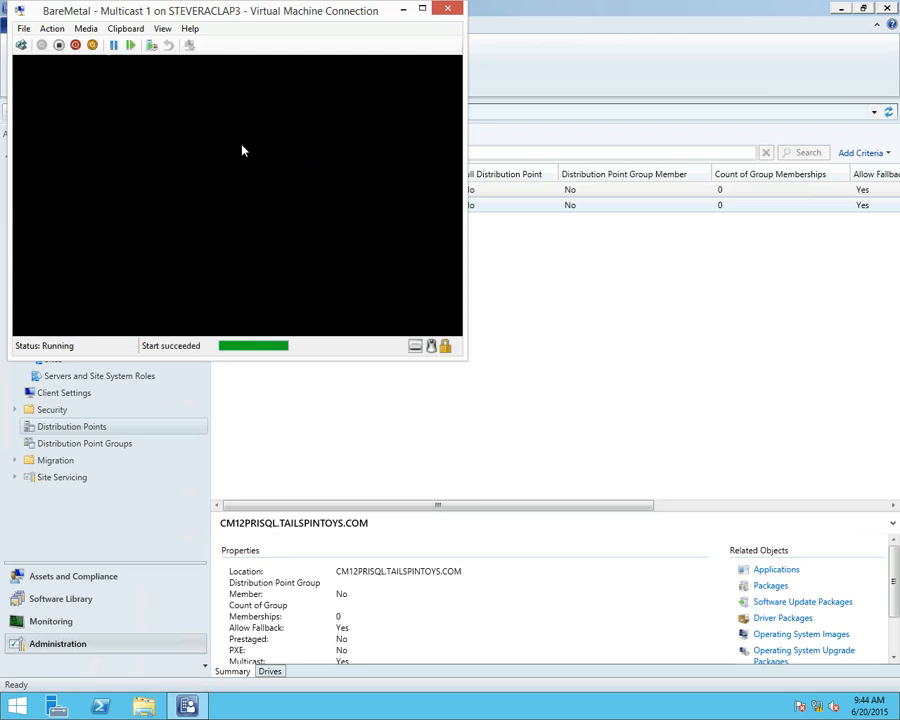
pyautogui.press('Return')
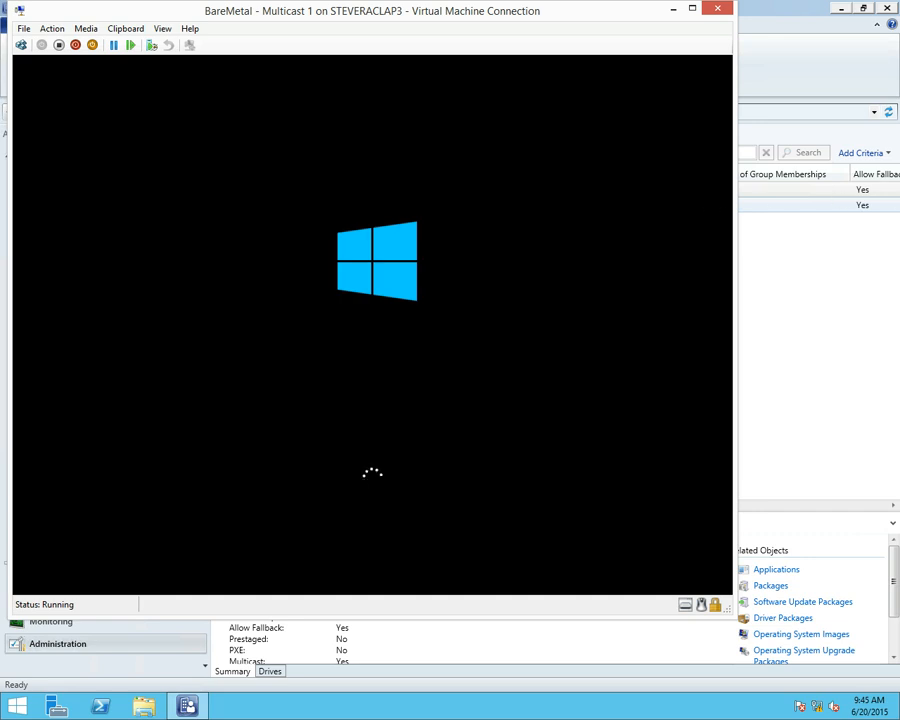
# Start the BareMetal - Multicast 2 virtual machine and boot it from the media with the Windows Setup entry
pyautogui.moveTo(898, 125); pyautogui.dragTo(351, 57)
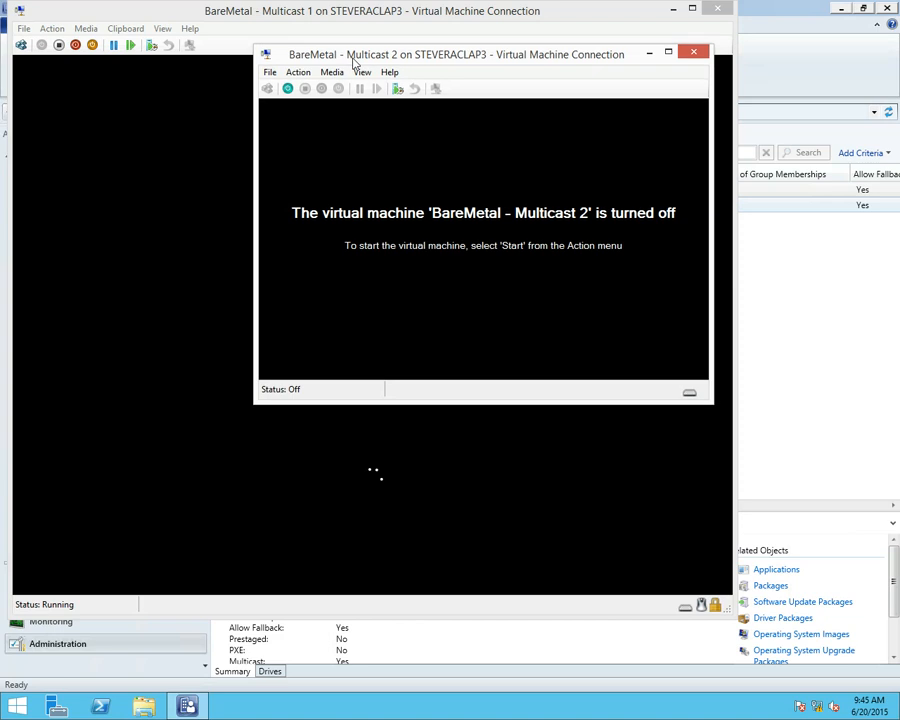
pyautogui.click(272, 74)
pyautogui.moveTo(298, 73)
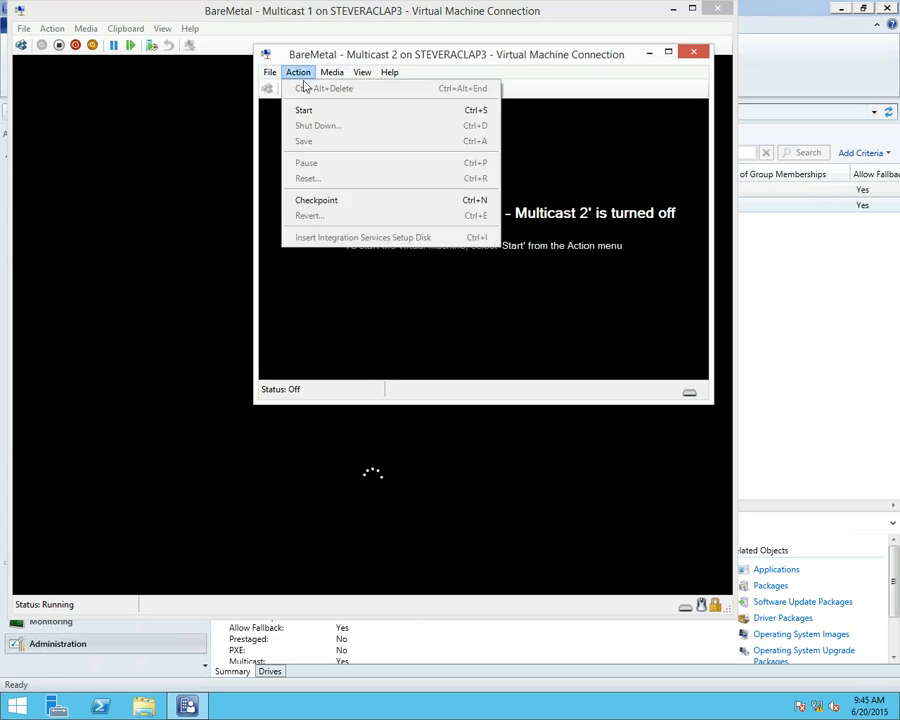
pyautogui.click(312, 111)
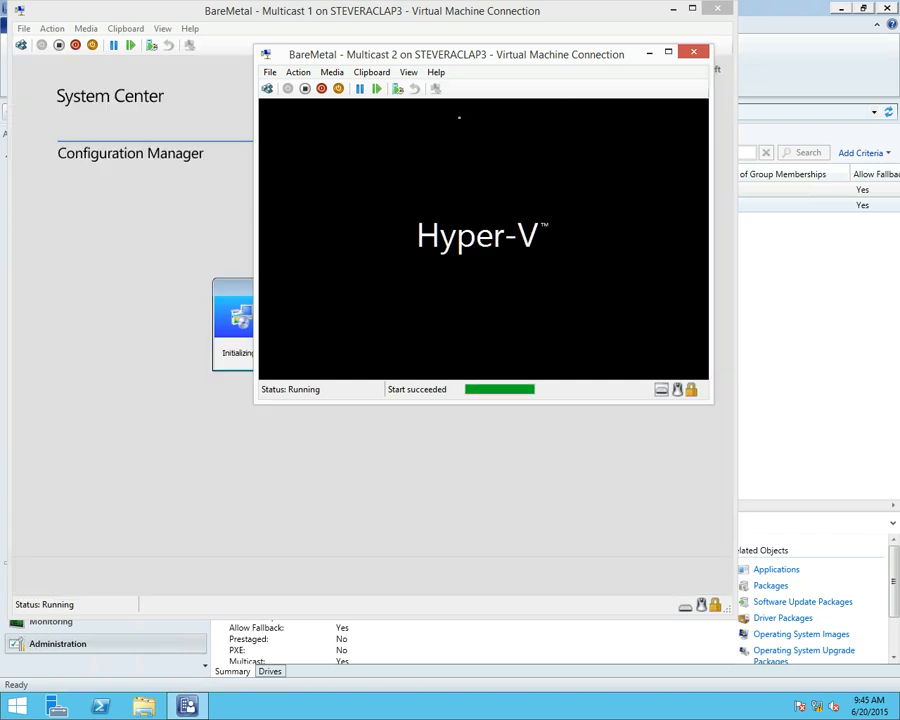
pyautogui.press('Return')
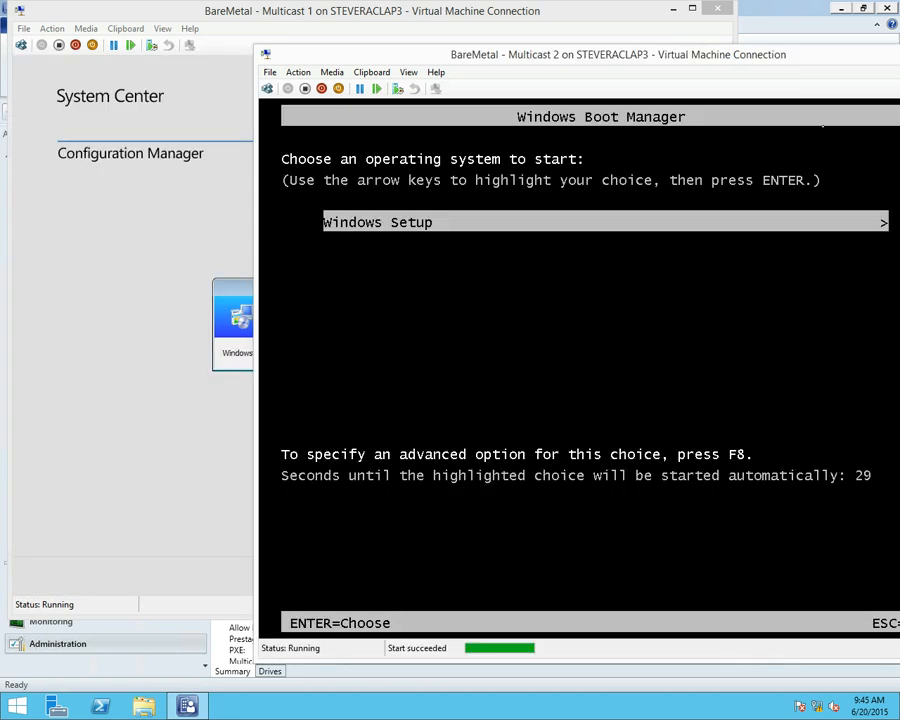
pyautogui.press('Return')
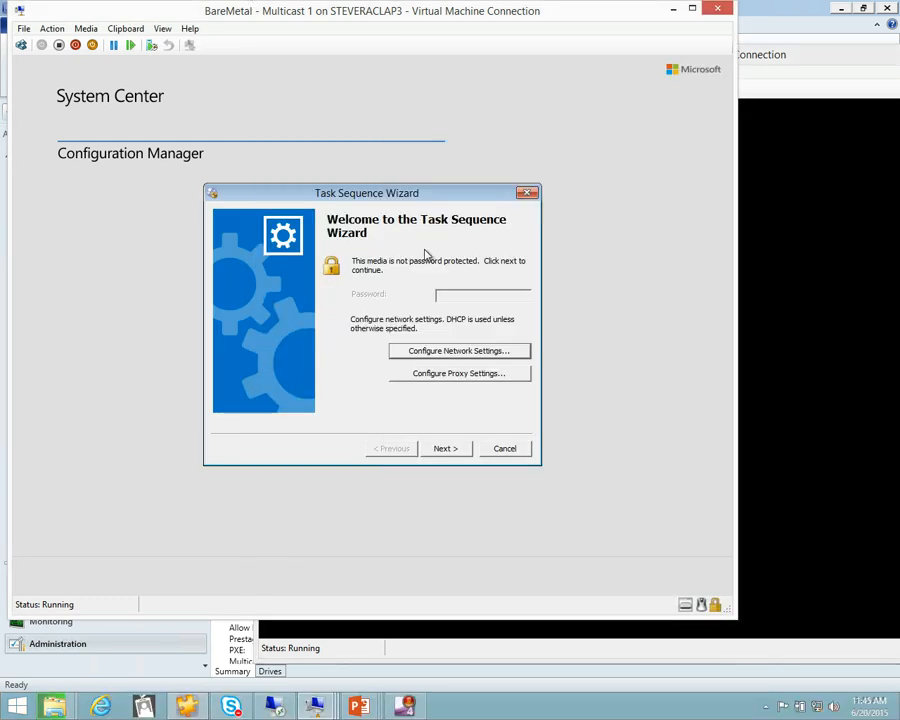
# Run the Install Windows 81 - Multicast task sequence on BareMetal - Multicast 1
pyautogui.click(447, 449)
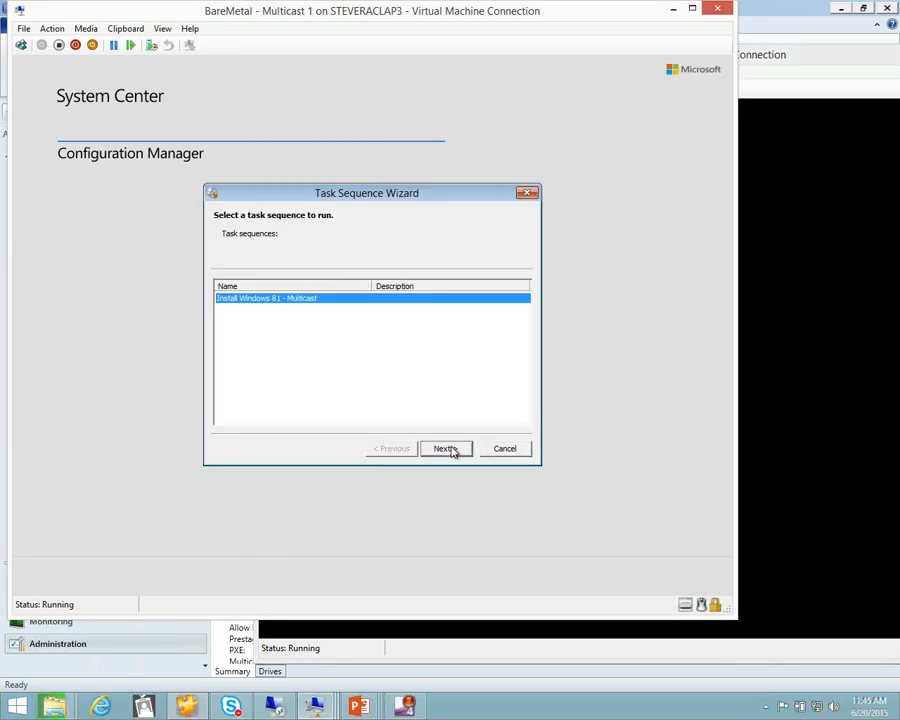
pyautogui.click(446, 448)
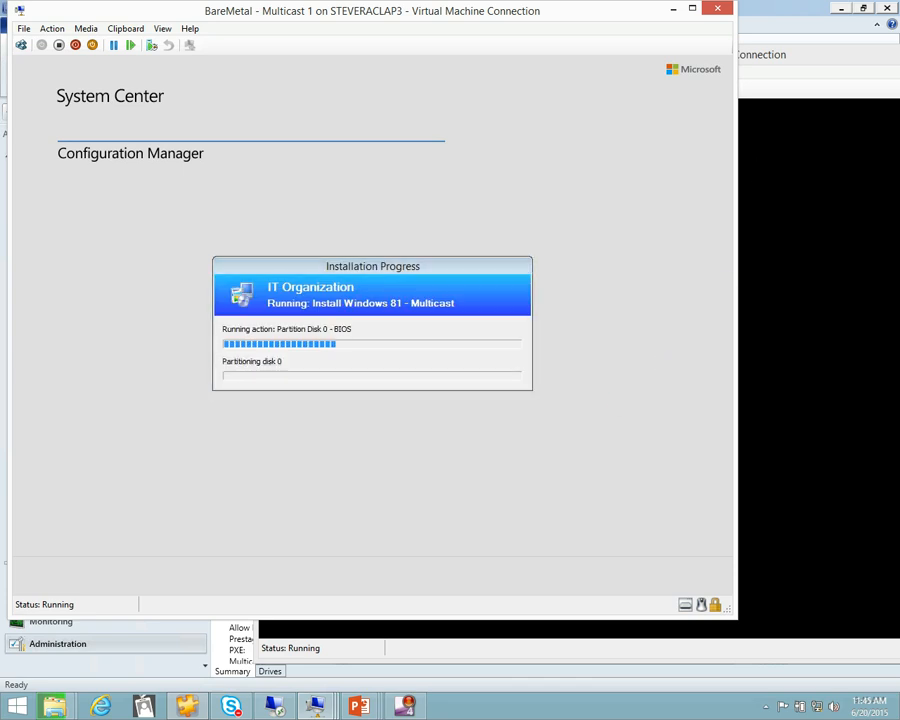
# Bring the BareMetal - Multicast 3 connection window into view and start that virtual machine
pyautogui.moveTo(899, 219); pyautogui.dragTo(616, 164)
pyautogui.click(344, 173)
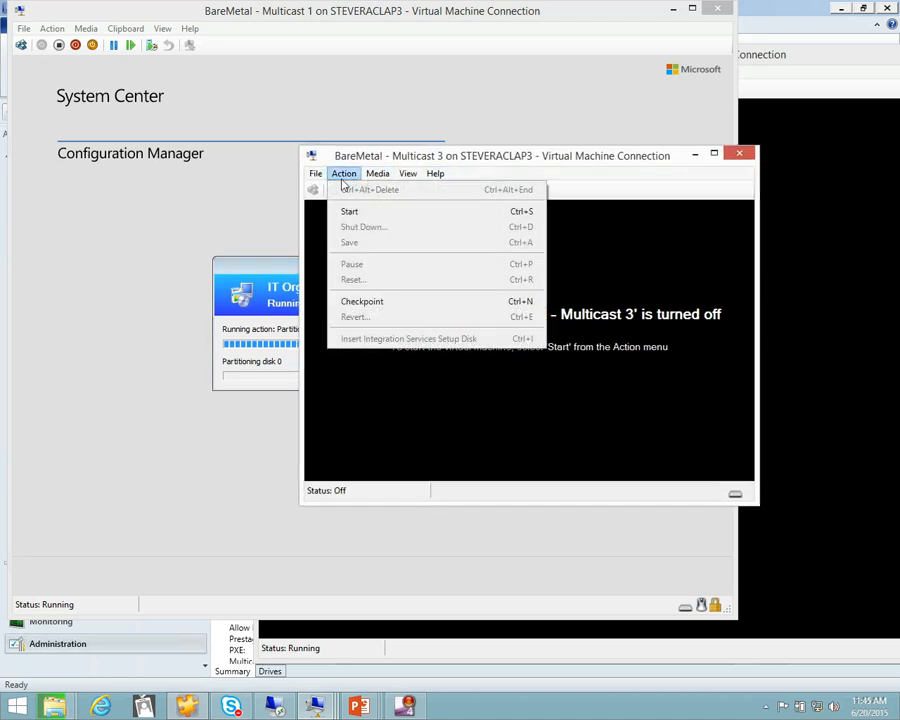
pyautogui.click(359, 214)
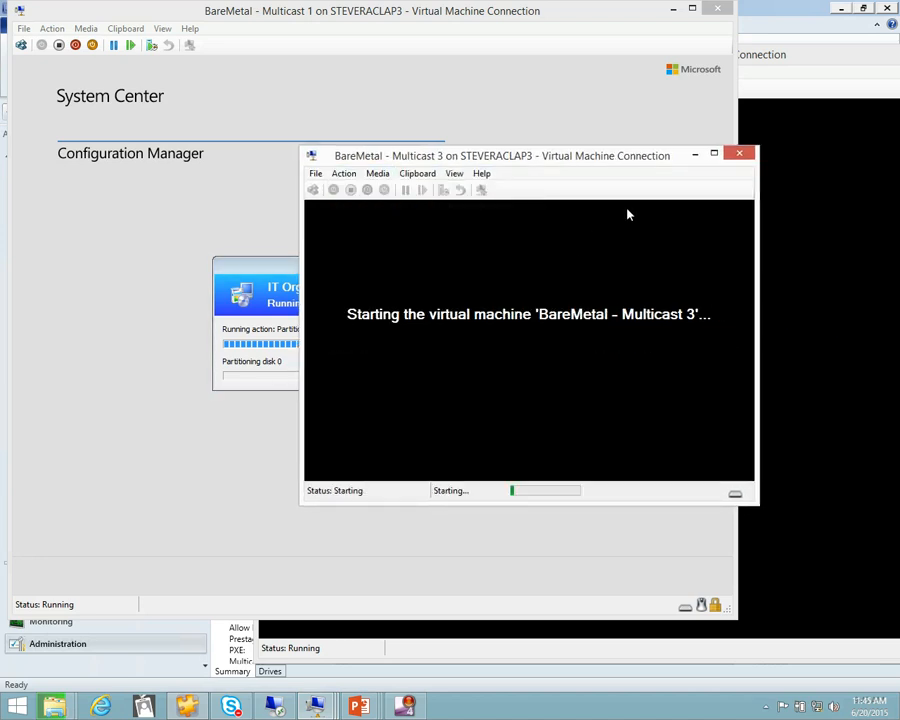
# Return to BareMetal - Multicast 2 and run the Install Windows 81 - Multicast task sequence there
pyautogui.click(757, 60)
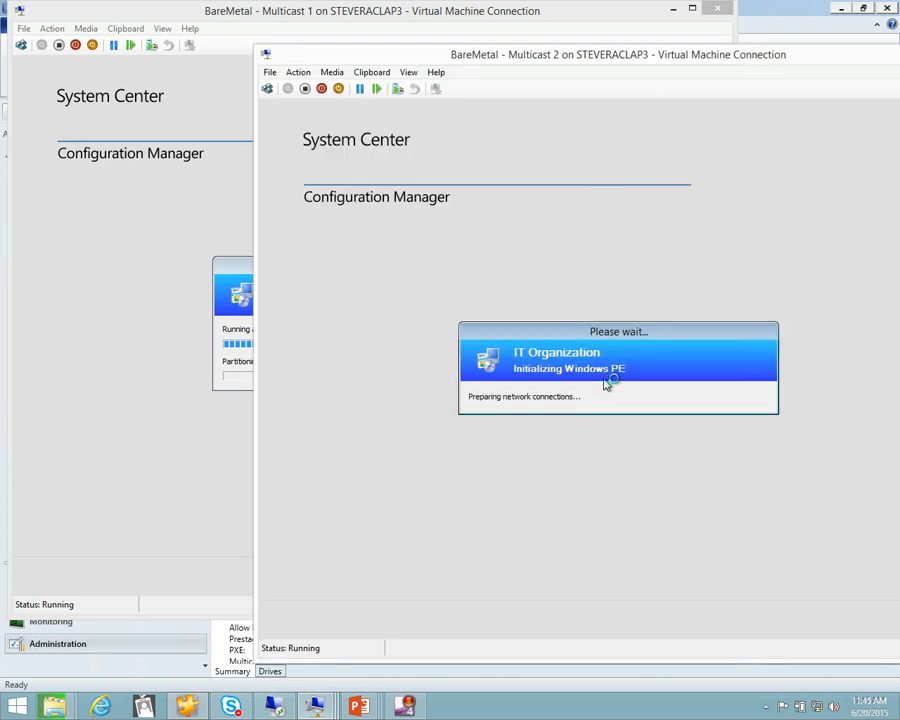
pyautogui.click(691, 491)
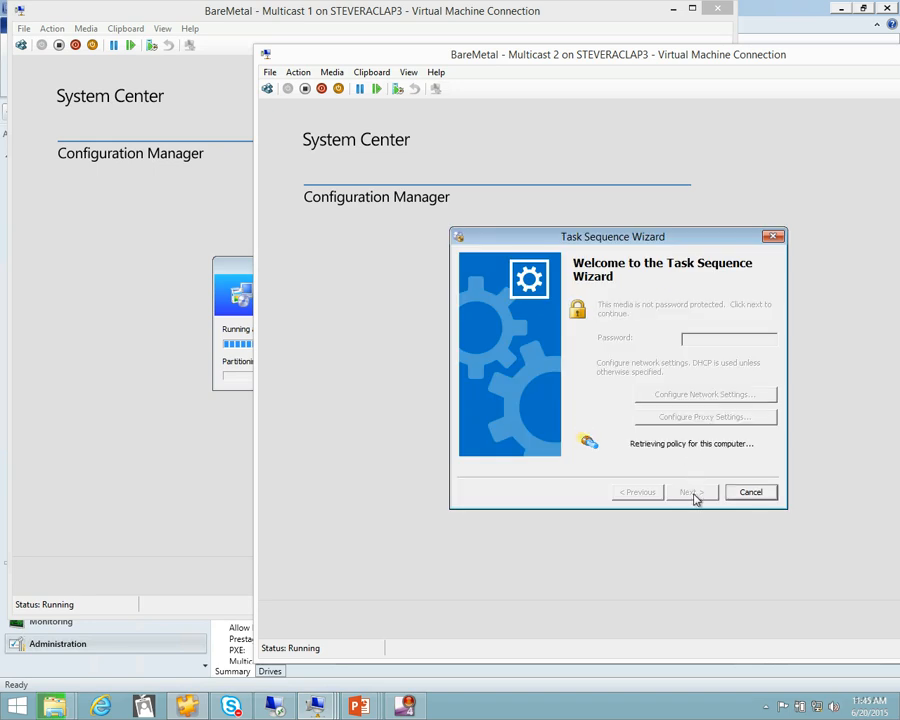
pyautogui.click(693, 492)
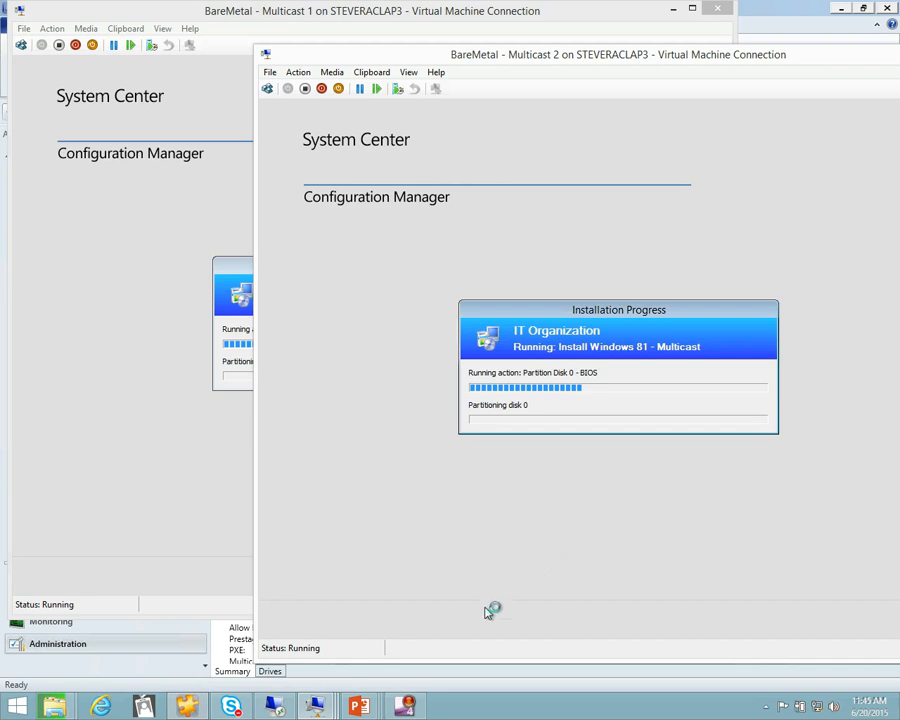
# Restart the BareMetal - Multicast 3 virtual machine and boot it from the CD or DVD media
pyautogui.moveTo(318, 706)
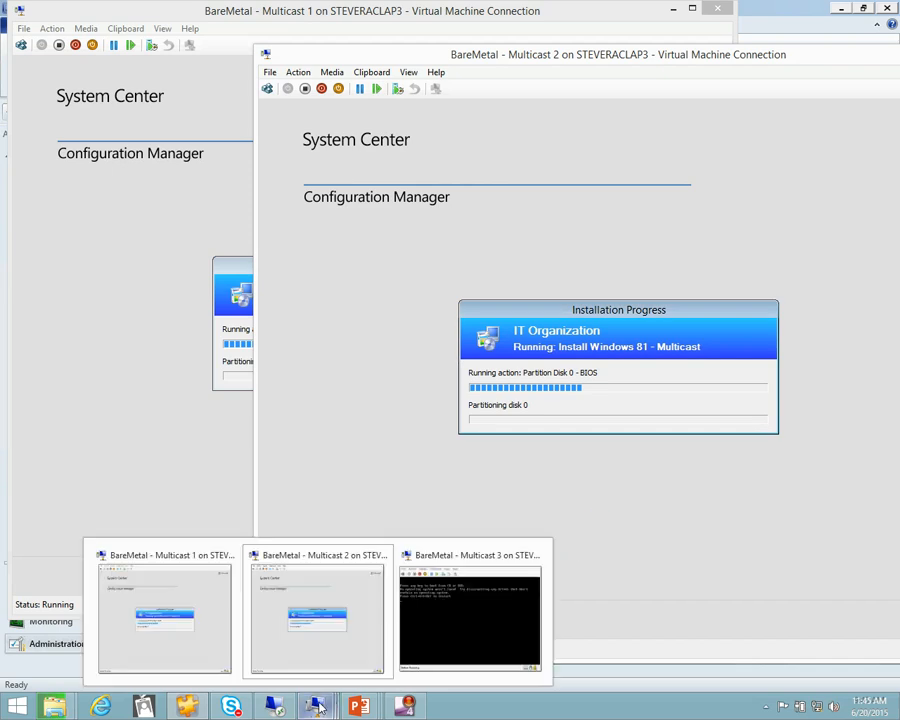
pyautogui.click(474, 614)
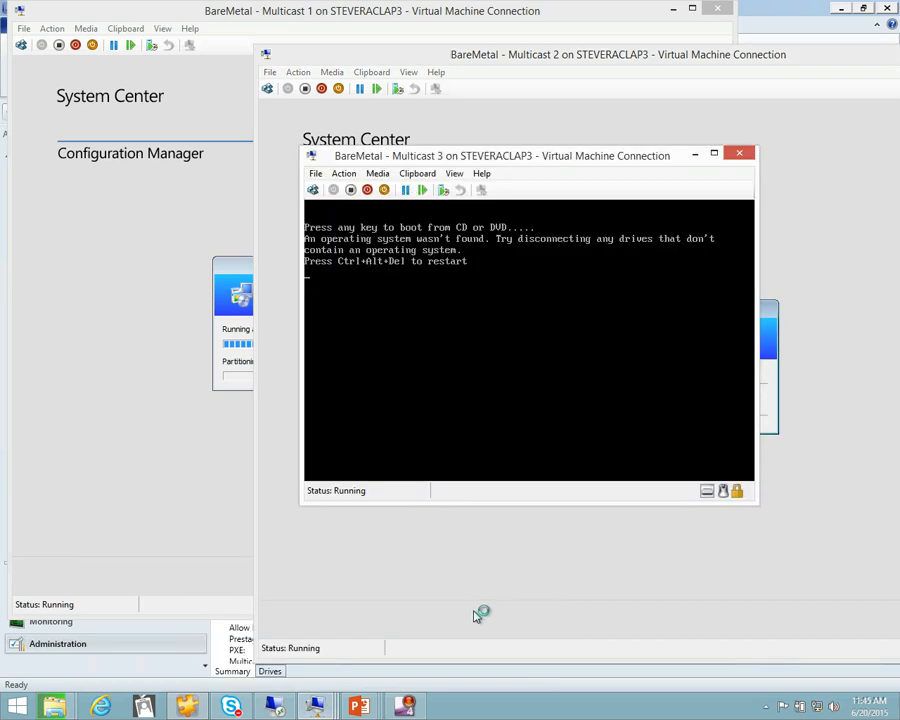
pyautogui.click(344, 174)
pyautogui.click(350, 188)
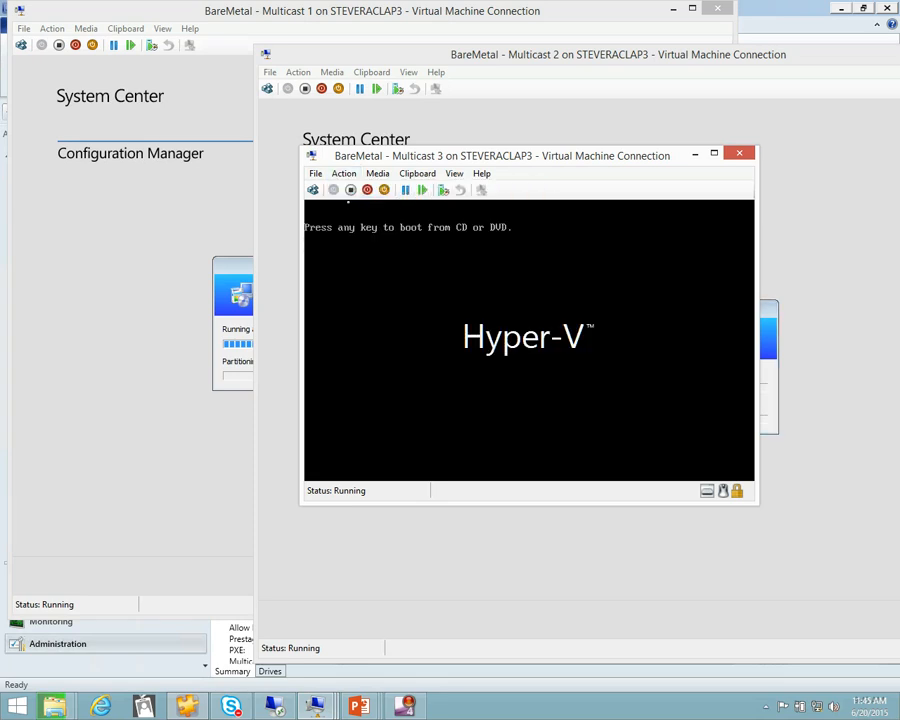
pyautogui.press('space')
pyautogui.press('Return')
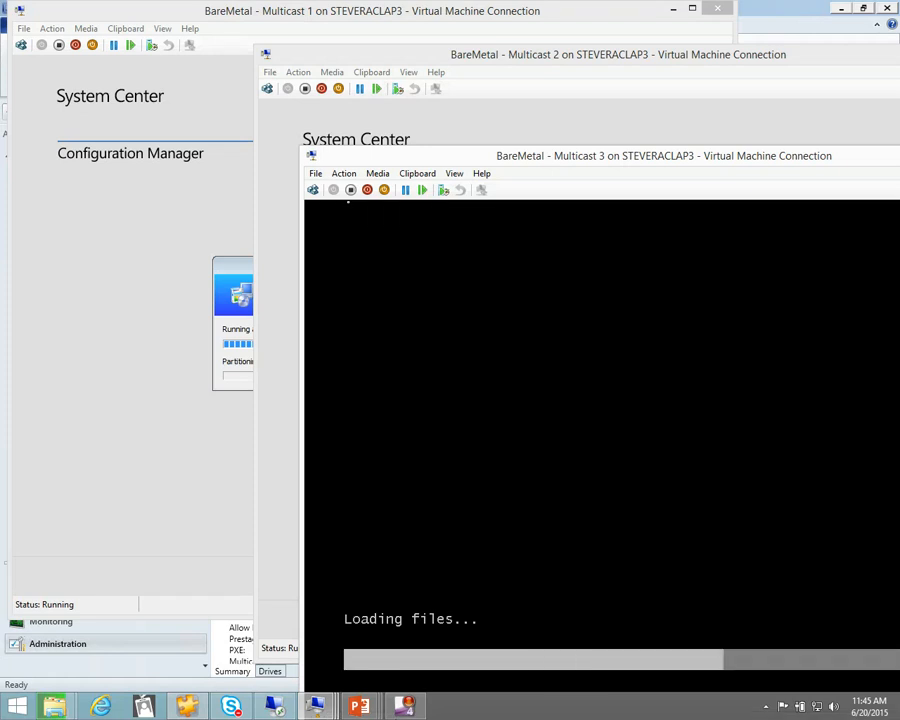
# Offset the Multicast 3 window and move the Installation Progress dialogs in Multicast 1 and Multicast 2 so their progress can be followed side by side
pyautogui.moveTo(468, 159); pyautogui.dragTo(448, 48)
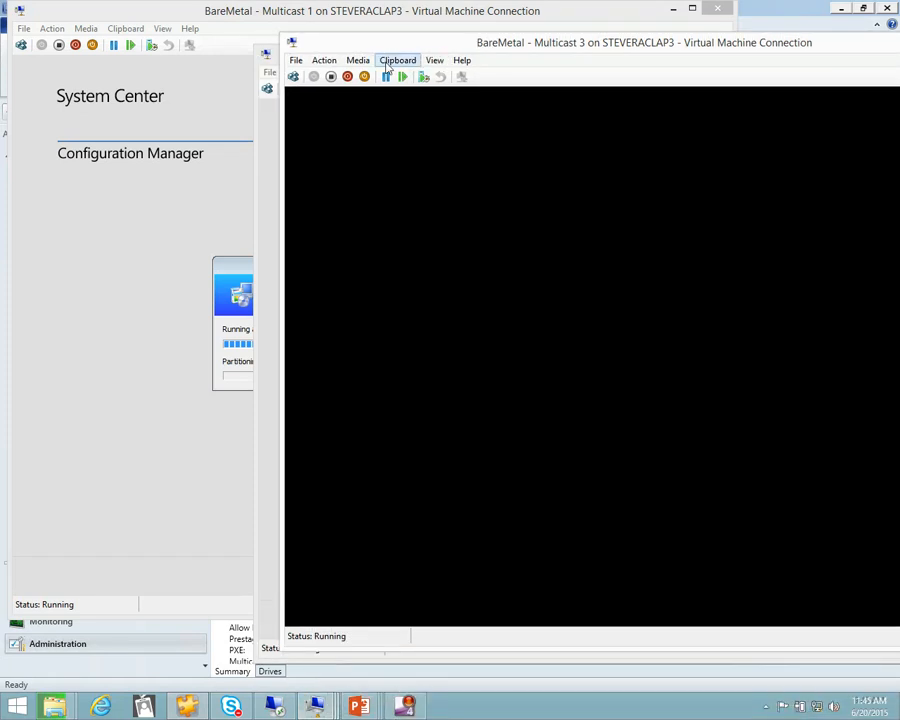
pyautogui.moveTo(383, 43); pyautogui.dragTo(445, 60)
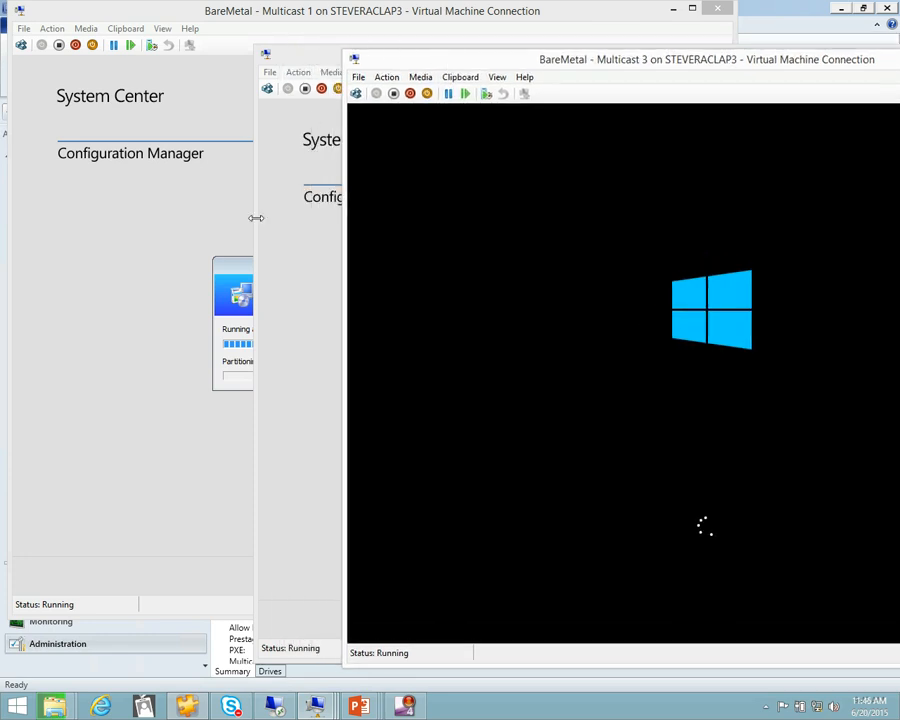
pyautogui.click(230, 249)
pyautogui.moveTo(252, 267); pyautogui.dragTo(139, 75)
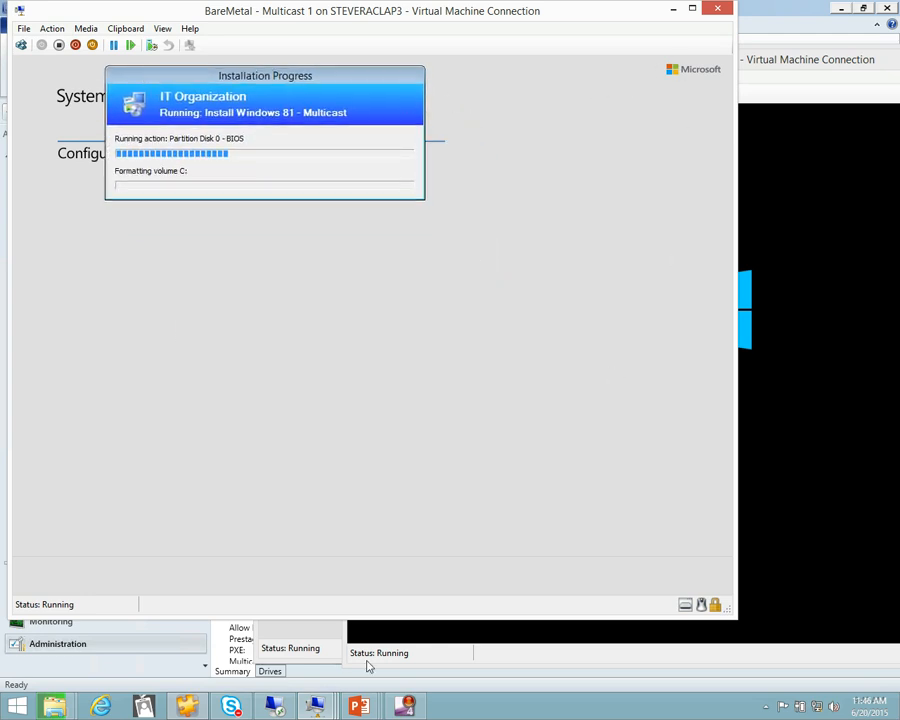
pyautogui.moveTo(318, 712)
pyautogui.click(346, 646)
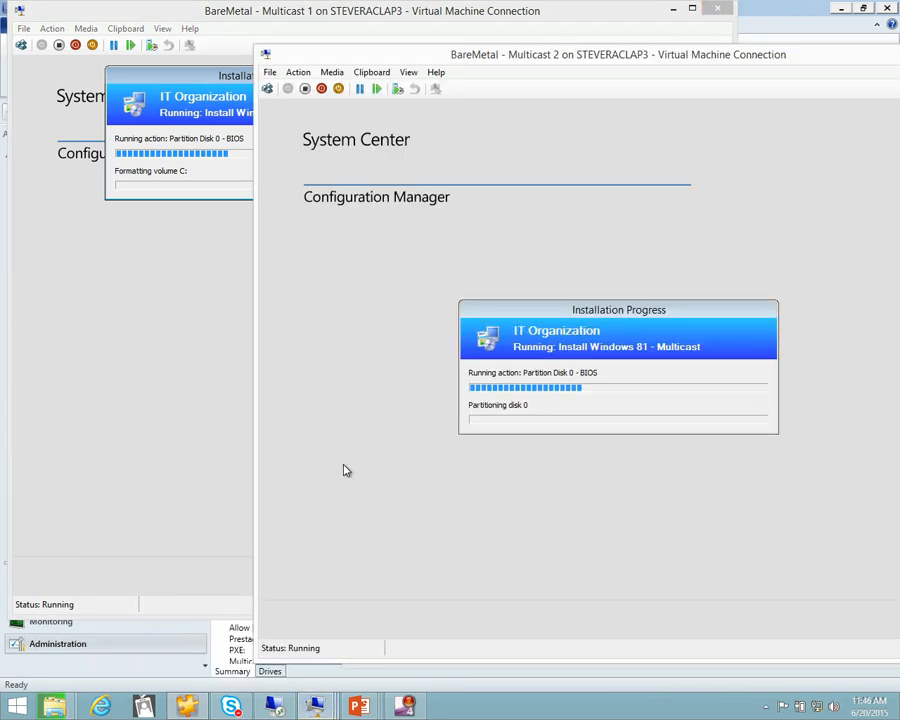
pyautogui.moveTo(531, 313); pyautogui.dragTo(320, 150)
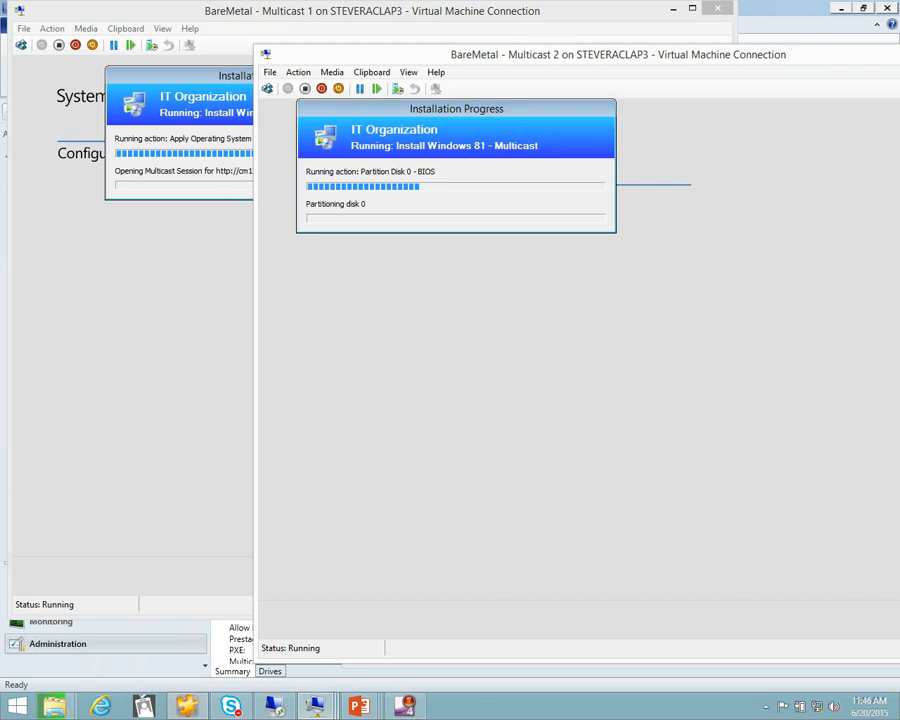
# Run the Install Windows 81 - Multicast task sequence on BareMetal - Multicast 3 and arrange its window and progress dialog below the others
pyautogui.moveTo(322, 706)
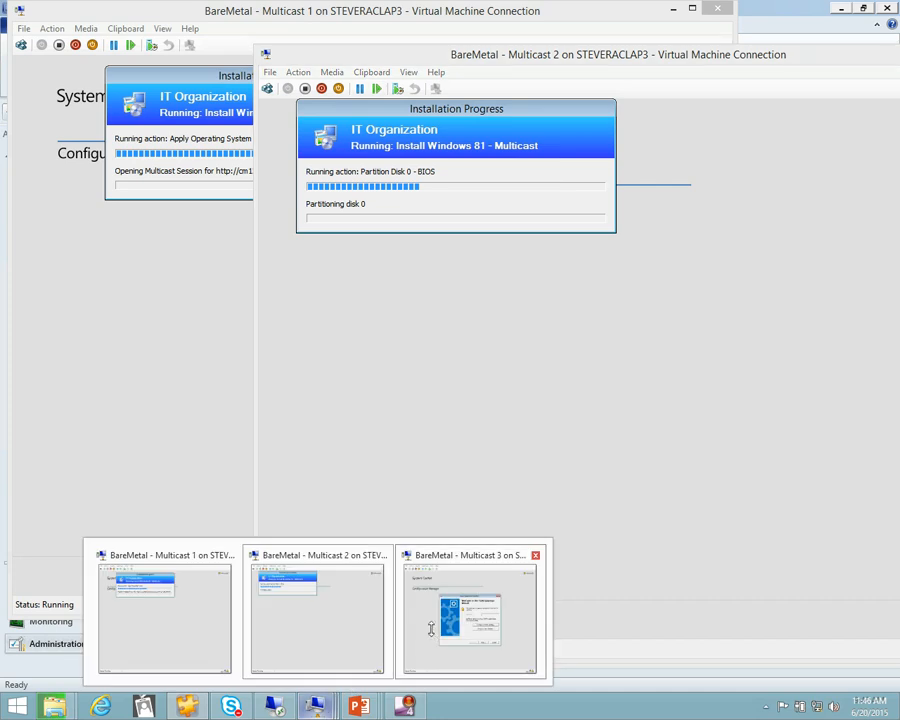
pyautogui.click(420, 636)
pyautogui.click(762, 500)
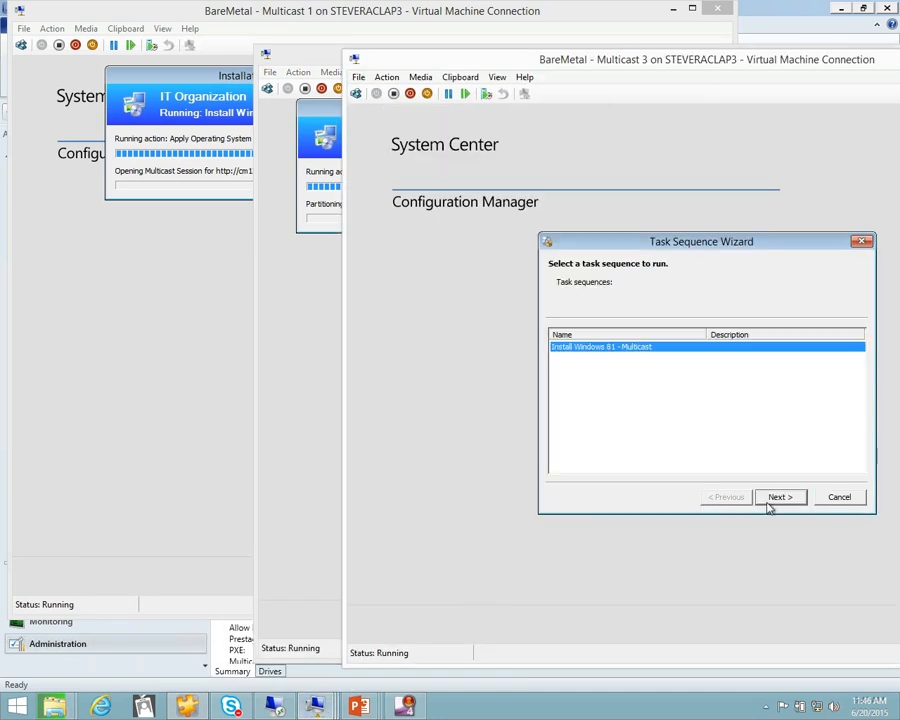
pyautogui.click(772, 500)
pyautogui.moveTo(564, 67); pyautogui.dragTo(277, 305)
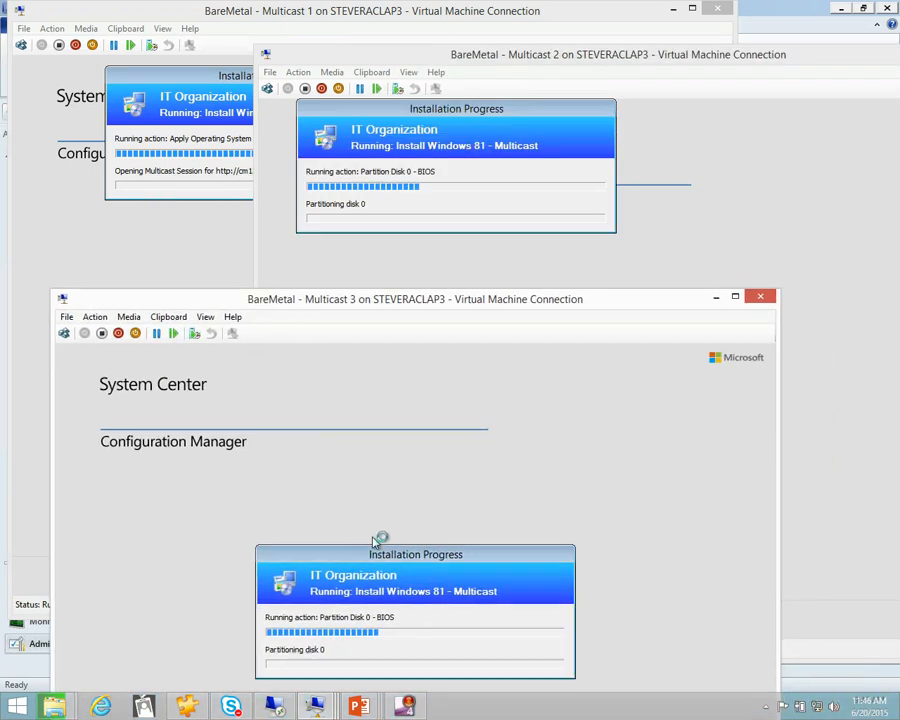
pyautogui.moveTo(374, 547); pyautogui.dragTo(321, 375)
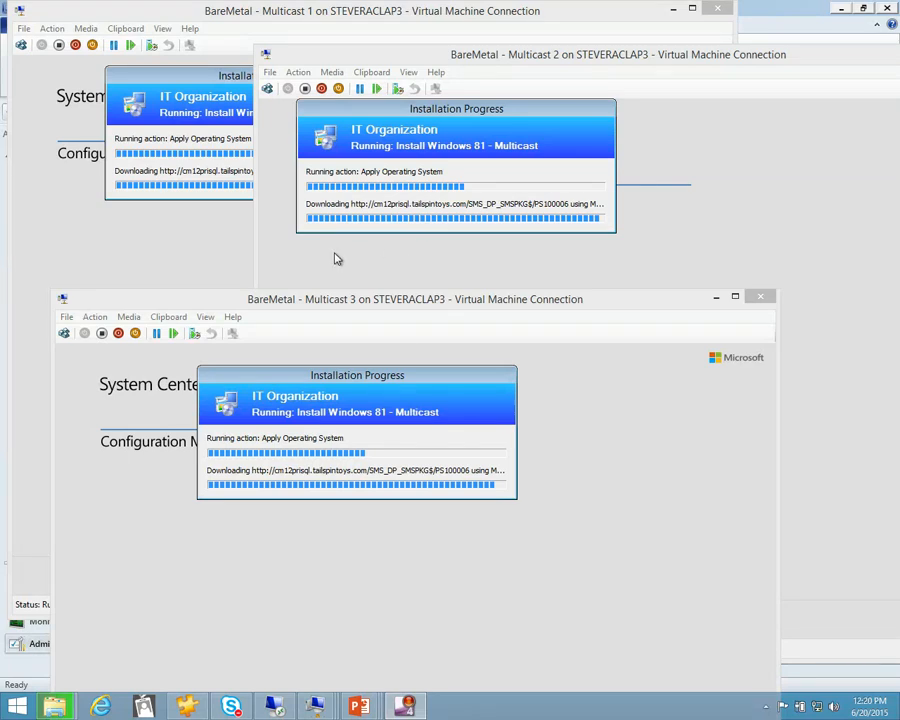
# Open a command prompt inside BareMetal - Multicast 3 and move the Installation Progress dialog clear of it
pyautogui.click(390, 307)
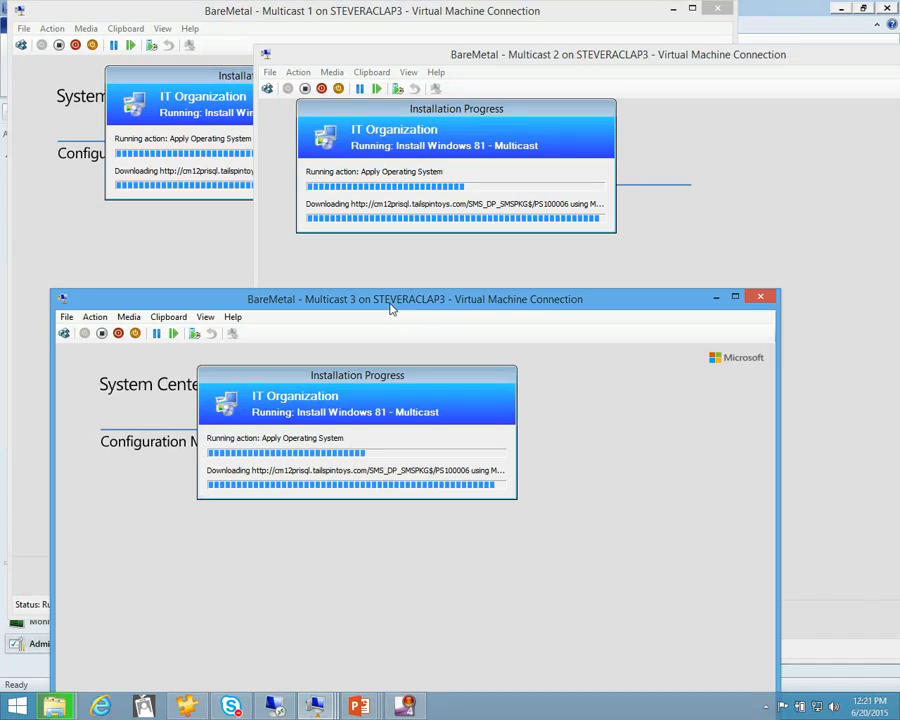
pyautogui.press('F8')
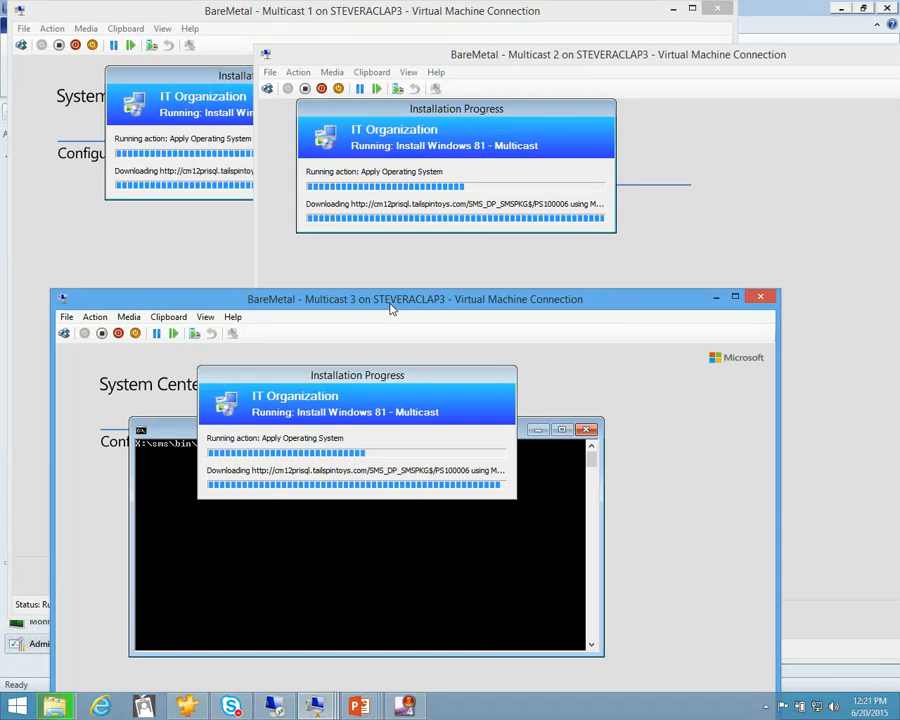
pyautogui.moveTo(410, 372); pyautogui.dragTo(881, 482)
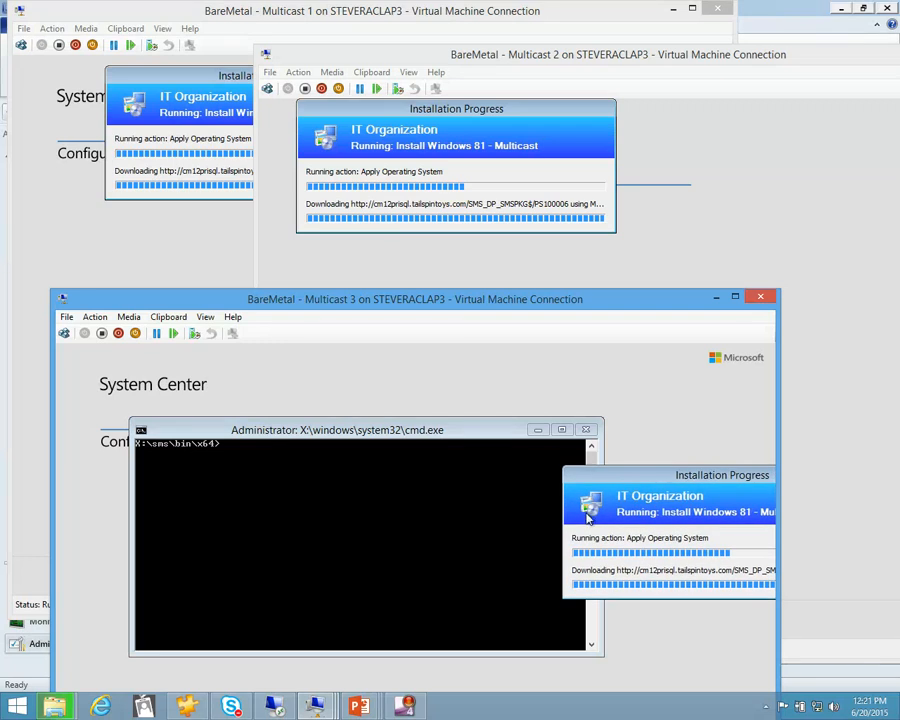
pyautogui.moveTo(610, 476); pyautogui.dragTo(657, 434)
# Change to the root of X: in the command prompt and try to enter the windows\temp\smsts folder
pyautogui.click(430, 504)
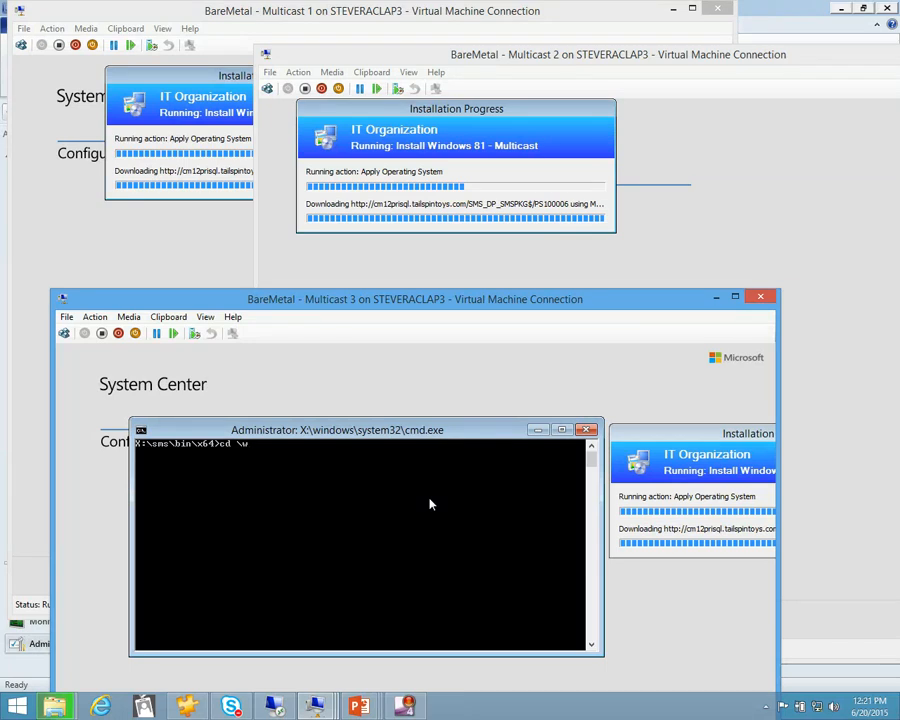
pyautogui.write('cd \\')
pyautogui.press('Return')
pyautogui.write('cd windows\\temp\\smsts')
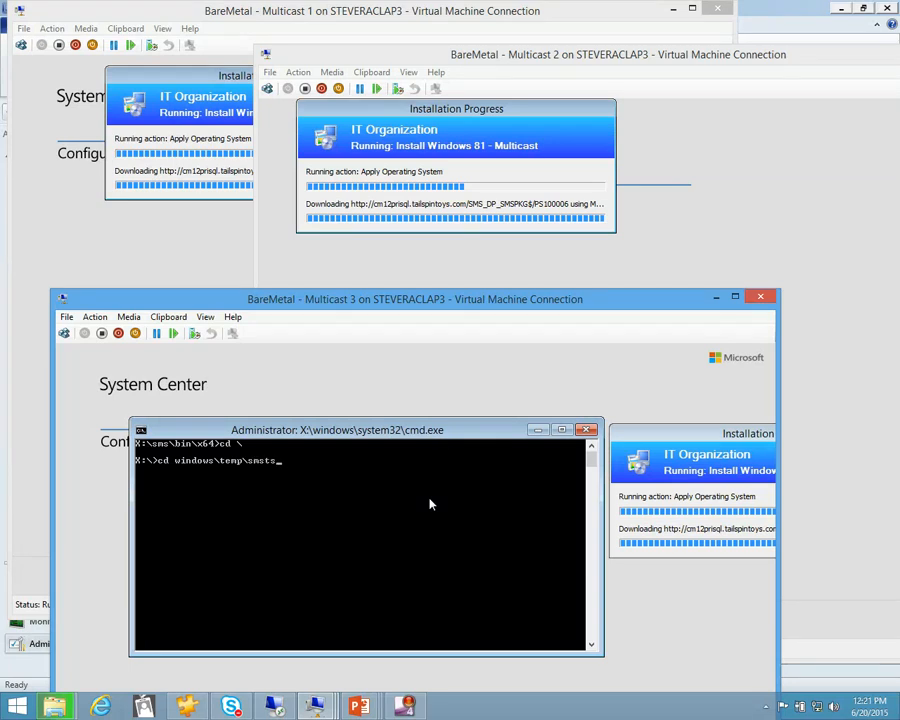
pyautogui.press('Return')
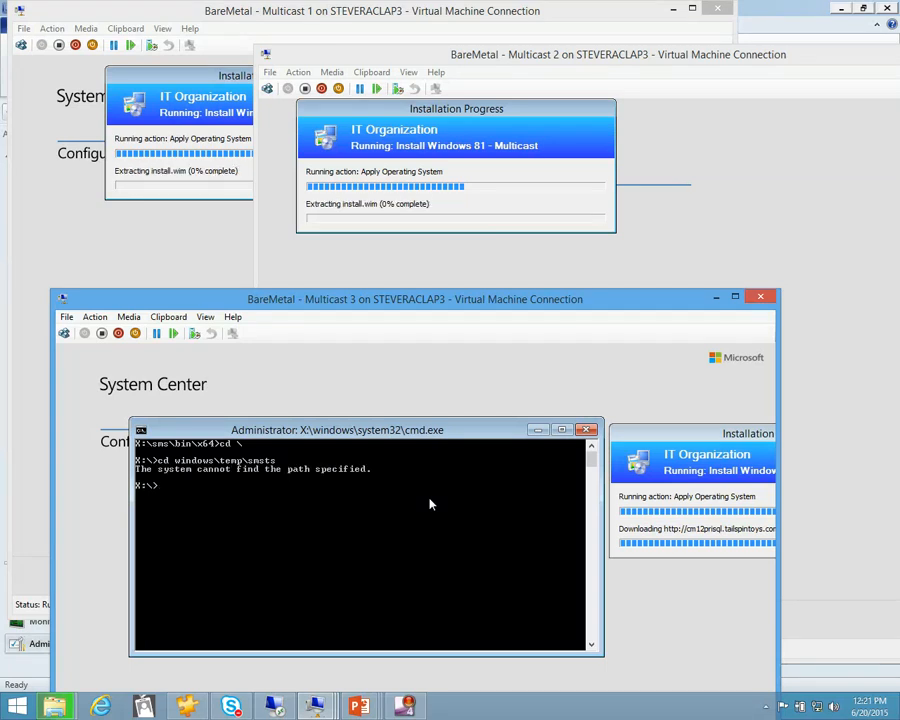
# Change to the windows\temp\SMSTSLog folder and open smsts.log in Notepad
pyautogui.write('cd windows\\temp')
pyautogui.press('Return')
pyautogui.write('cd SMSTSLog')
pyautogui.press('Return')
pyautogui.write('notepad')
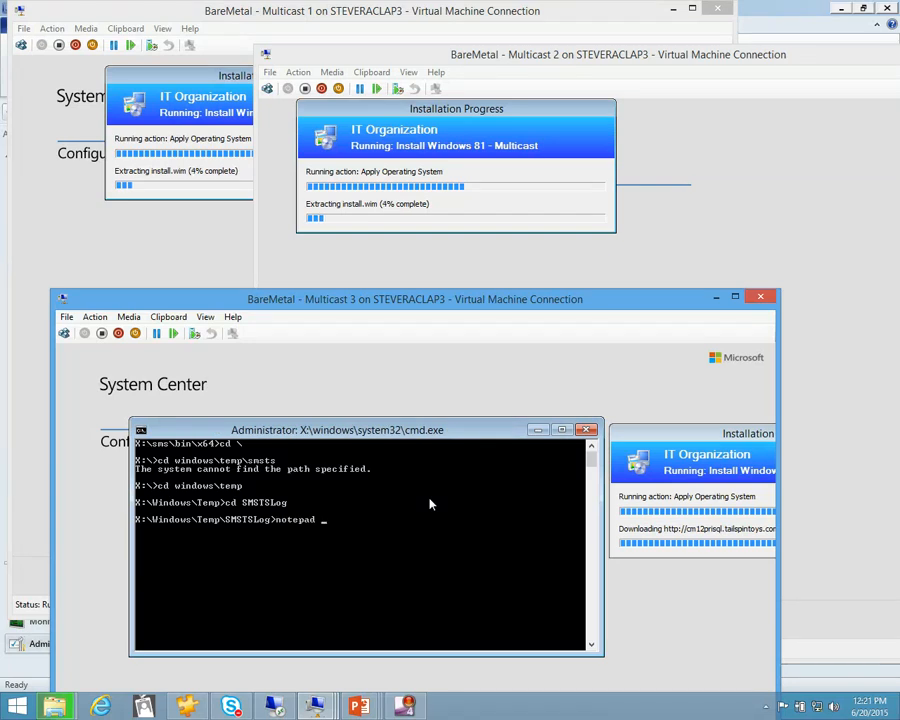
pyautogui.write(' smsts.log')
pyautogui.press('Return')
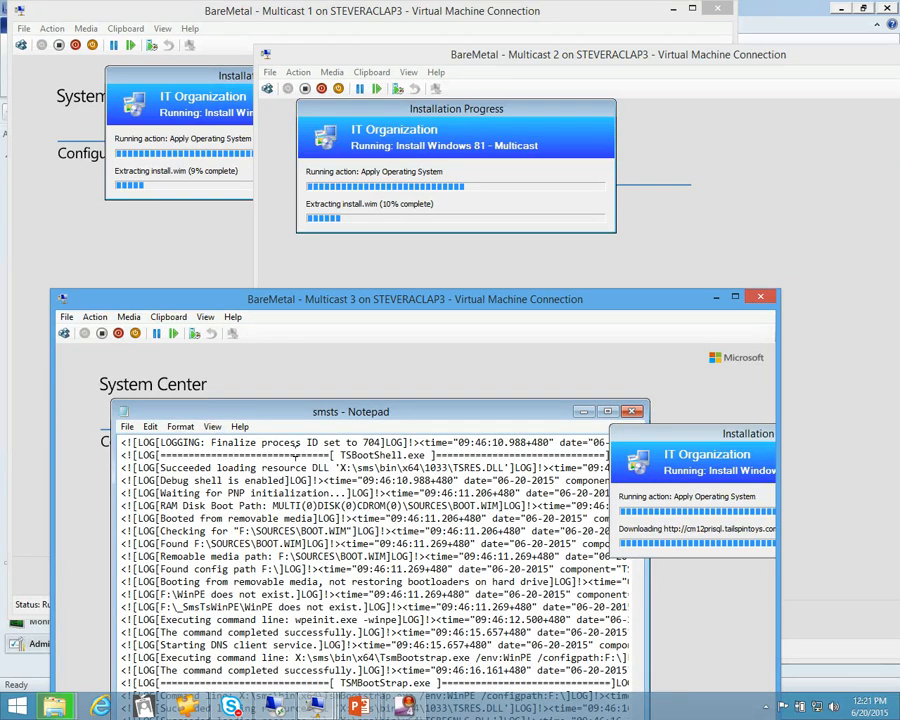
# Search smsts.log for "multicast" and examine the first matches about the package's content location
pyautogui.hotkey('ctrl', 'f')
pyautogui.write('multicast')
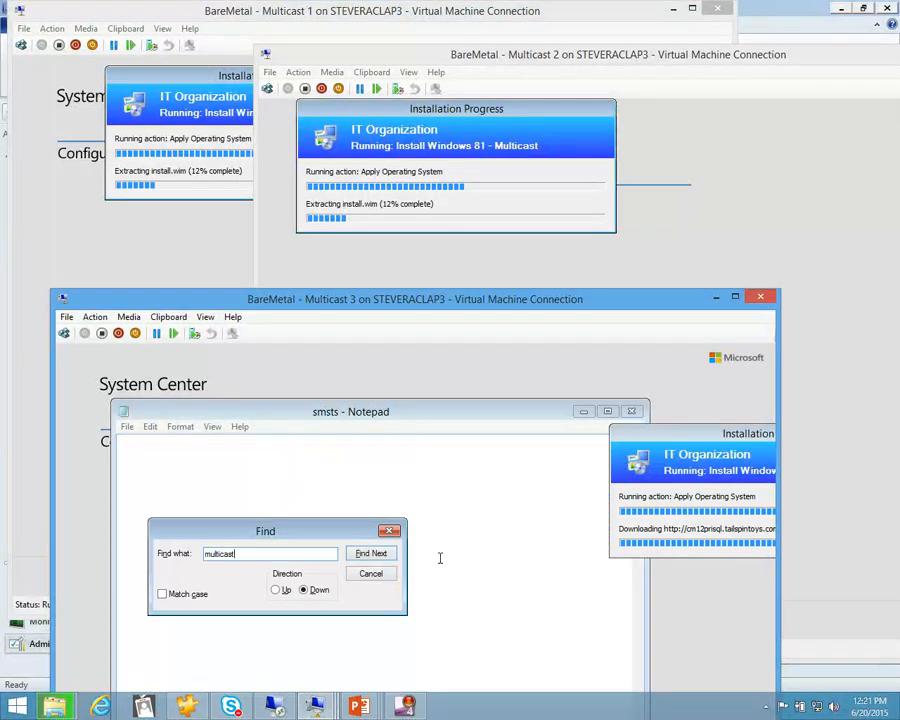
pyautogui.click(384, 573)
pyautogui.scroll(20, 388, 575)
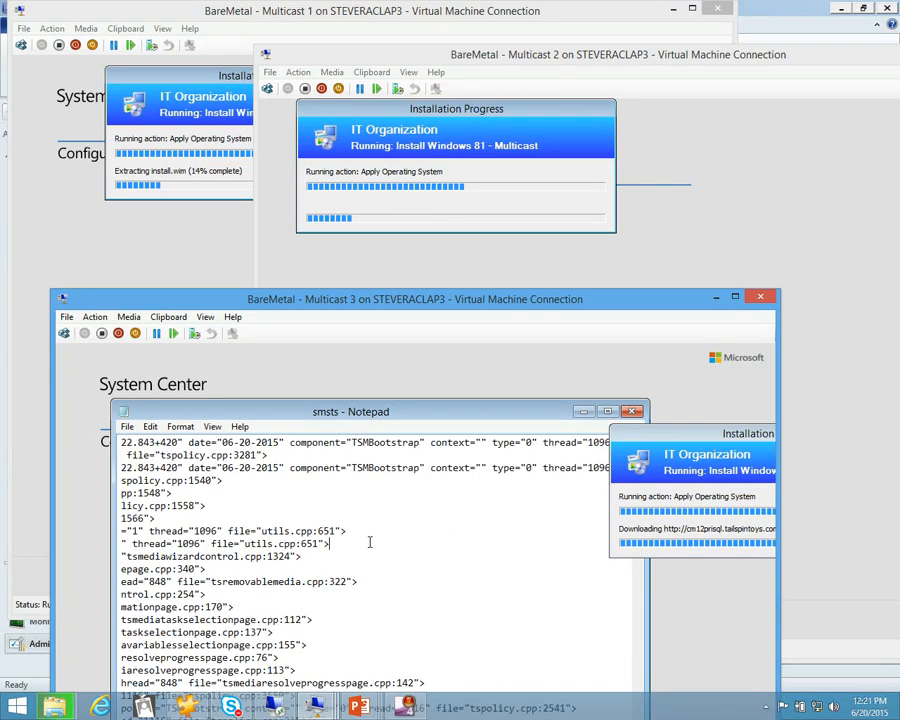
pyautogui.press('F3')
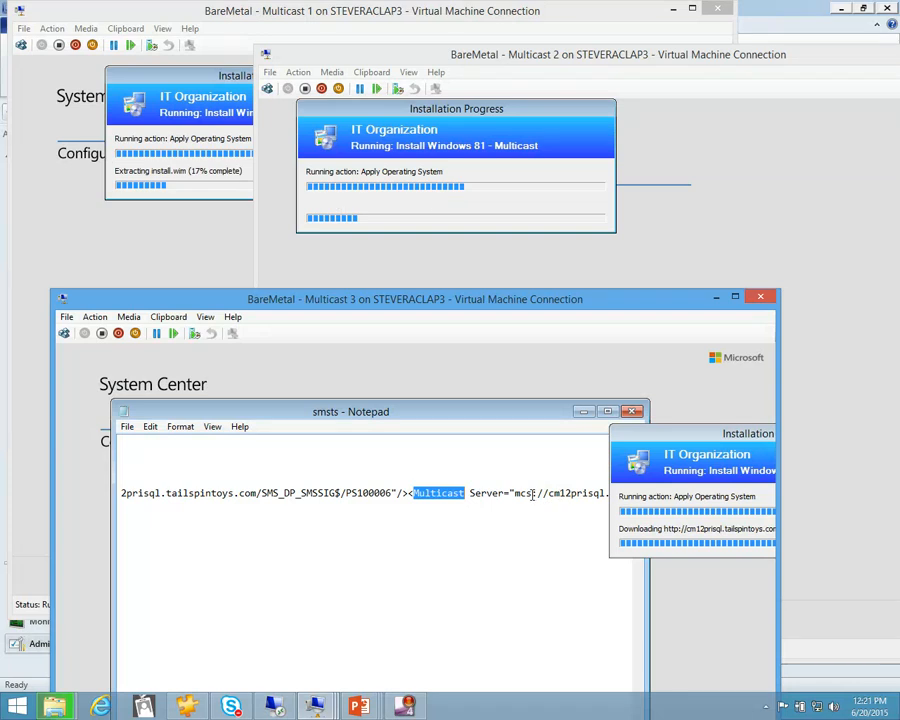
pyautogui.press('F3')
pyautogui.scroll(-2, 338, 549)
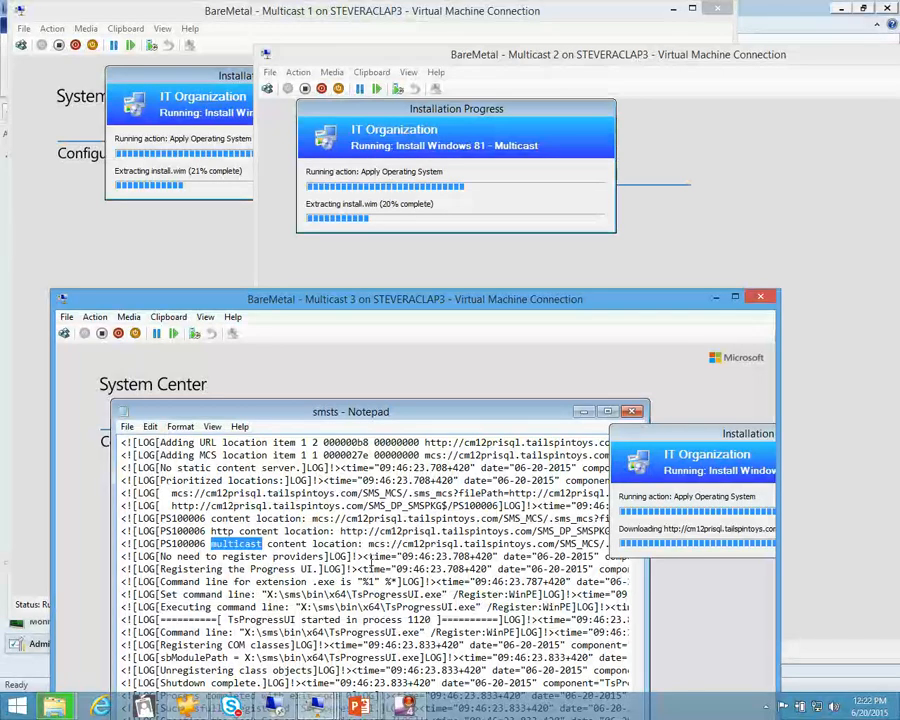
# Step through the following "multicast" matches to examine the location priorities, retry settings and start of the multicast download
pyautogui.press('F3')
pyautogui.press('F3')
pyautogui.scroll(-2, 248, 571)
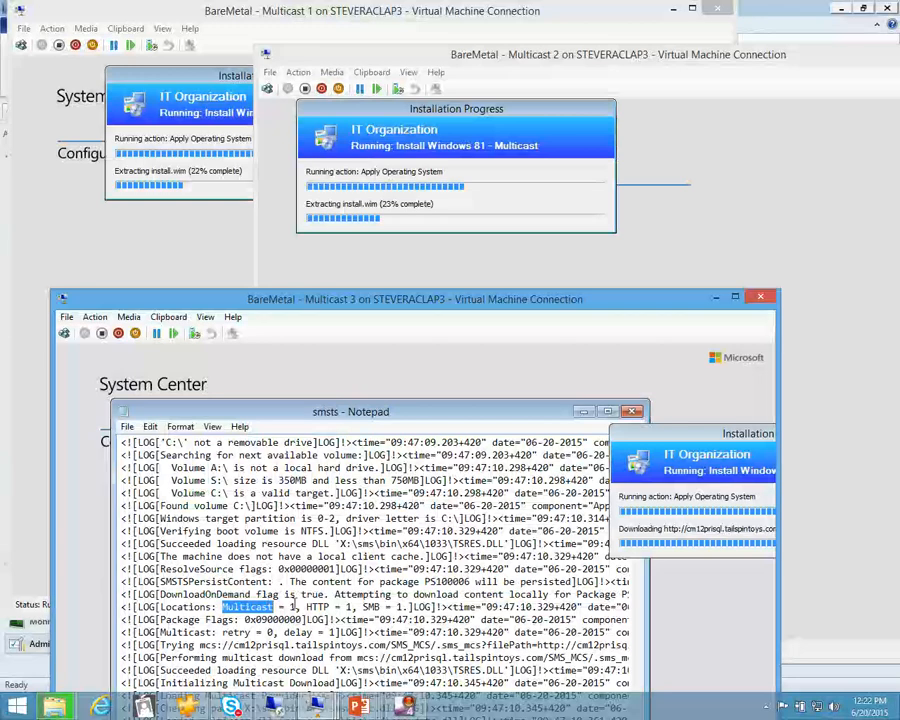
pyautogui.press('F3')
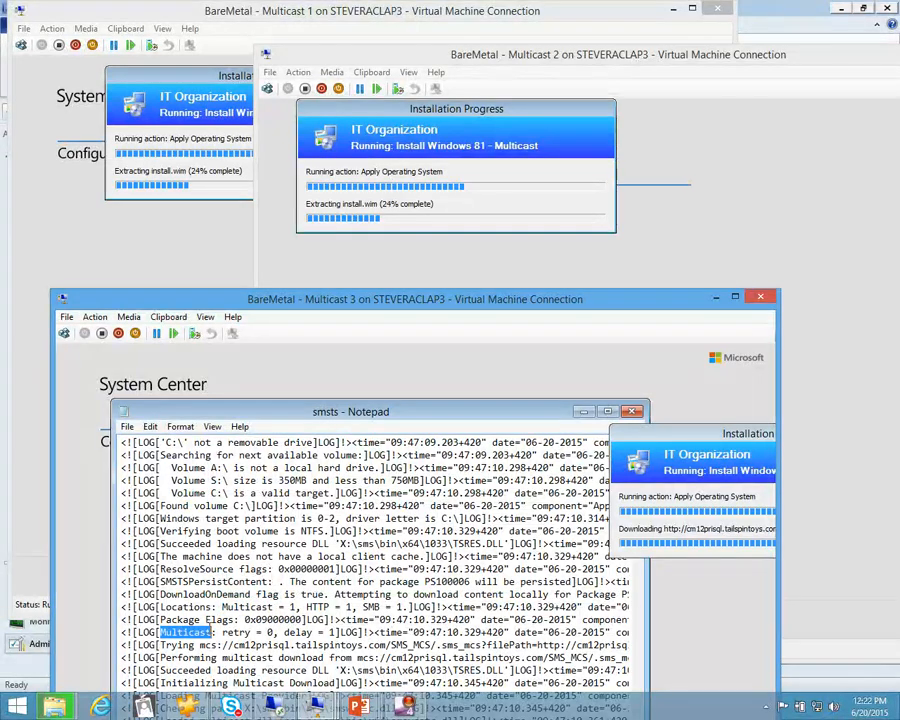
pyautogui.scroll(-1, 243, 630)
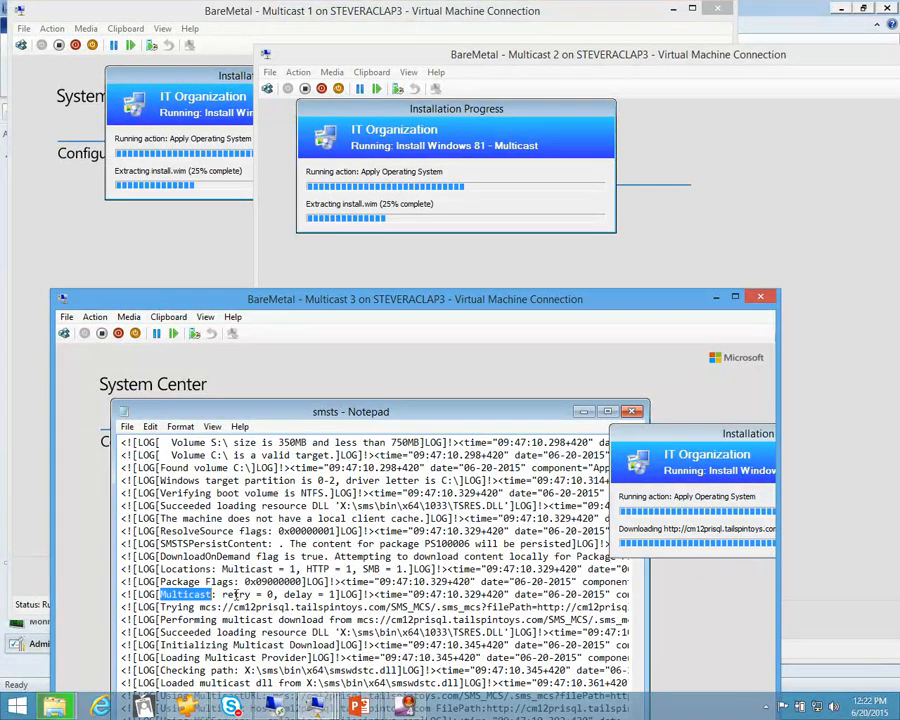
pyautogui.press('F3')
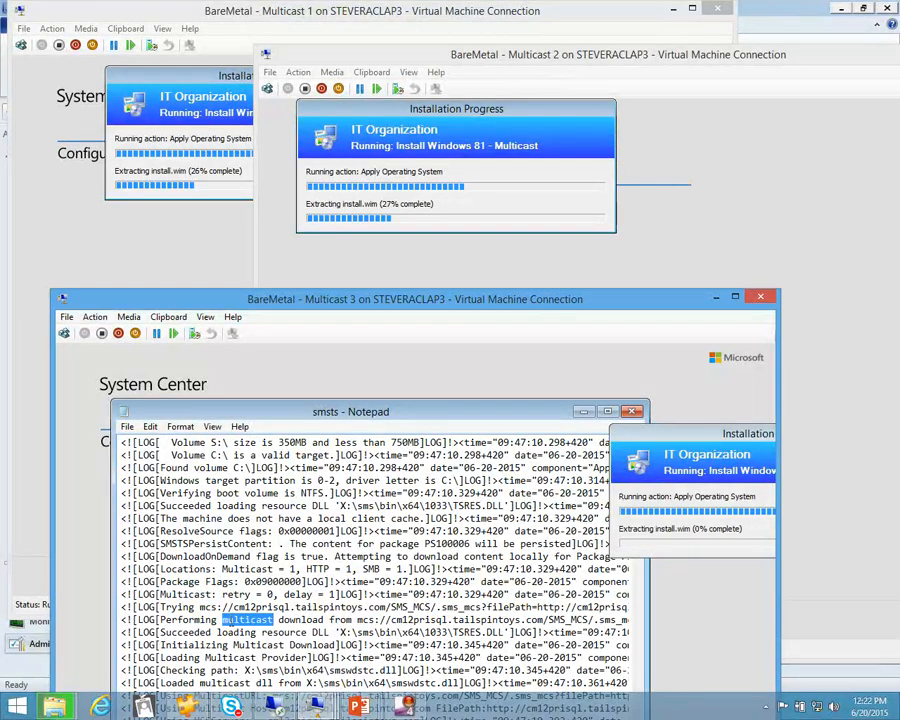
pyautogui.press('F3')
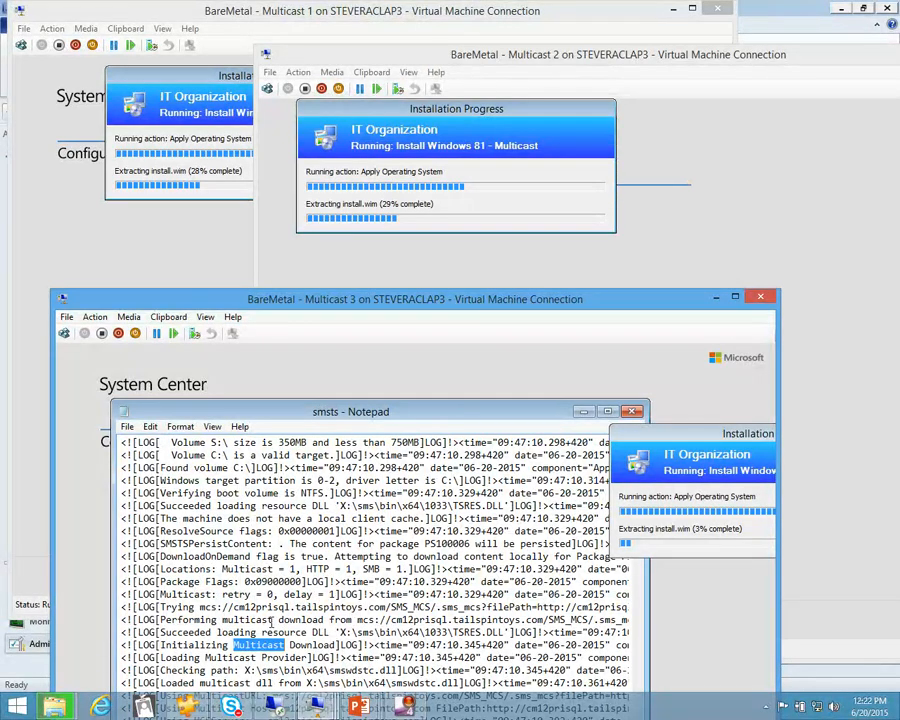
pyautogui.press('F3')
pyautogui.press('F3')
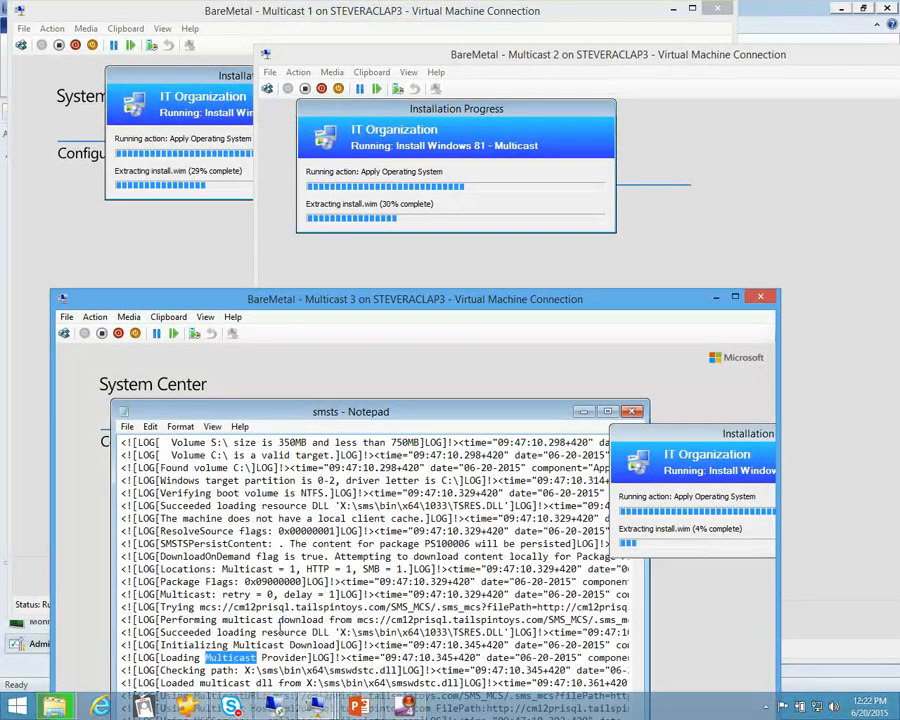
# Examine the remaining "multicast" entries covering the multicast URL, host and session request, and close the log
pyautogui.press('F3')
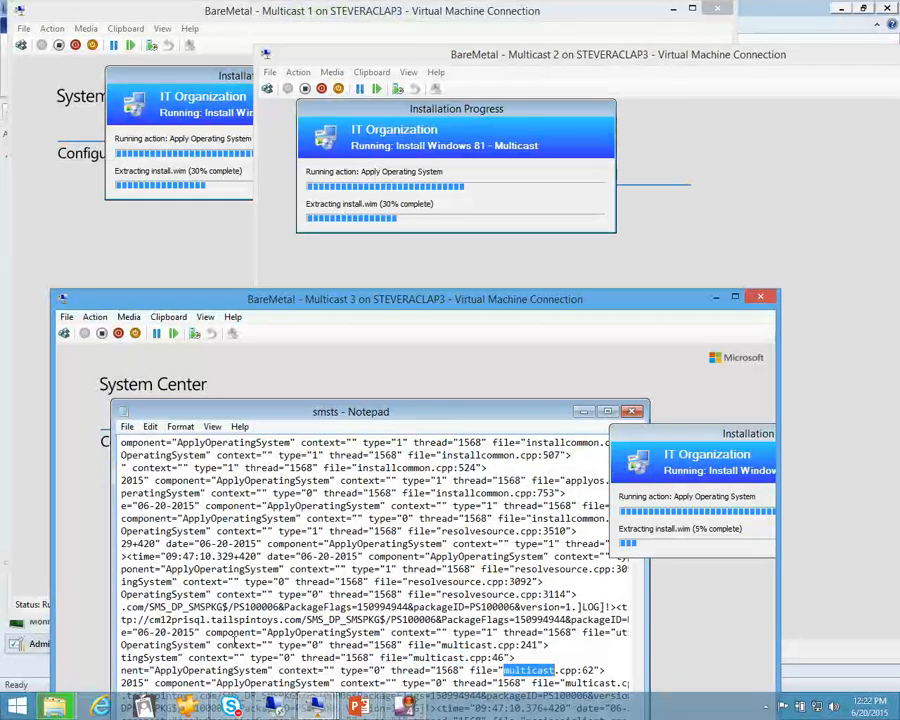
pyautogui.press('F3')
pyautogui.press('F3')
pyautogui.press('F3')
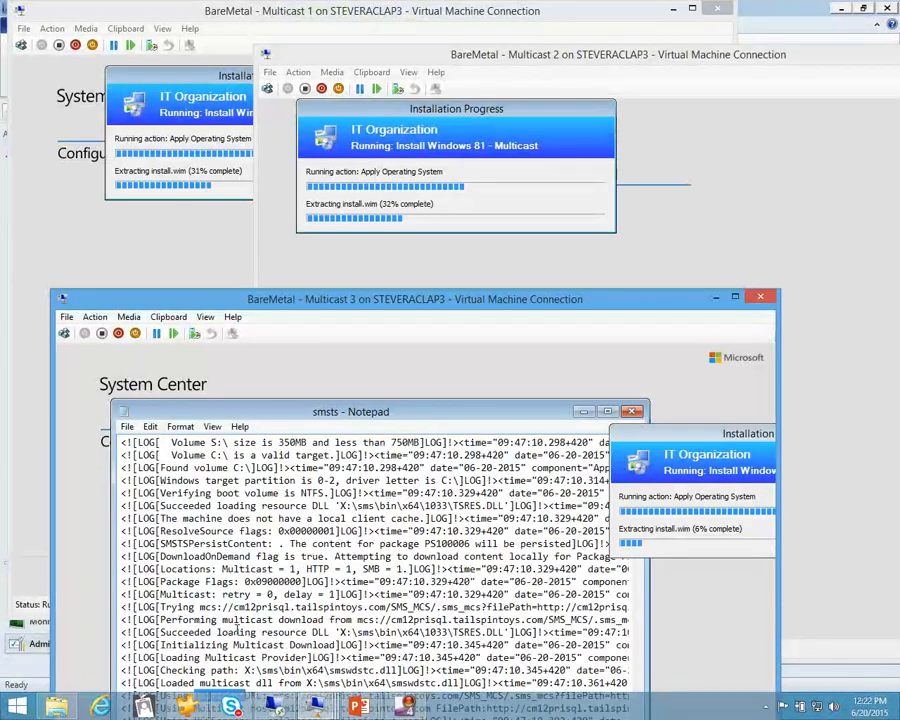
pyautogui.press('F3')
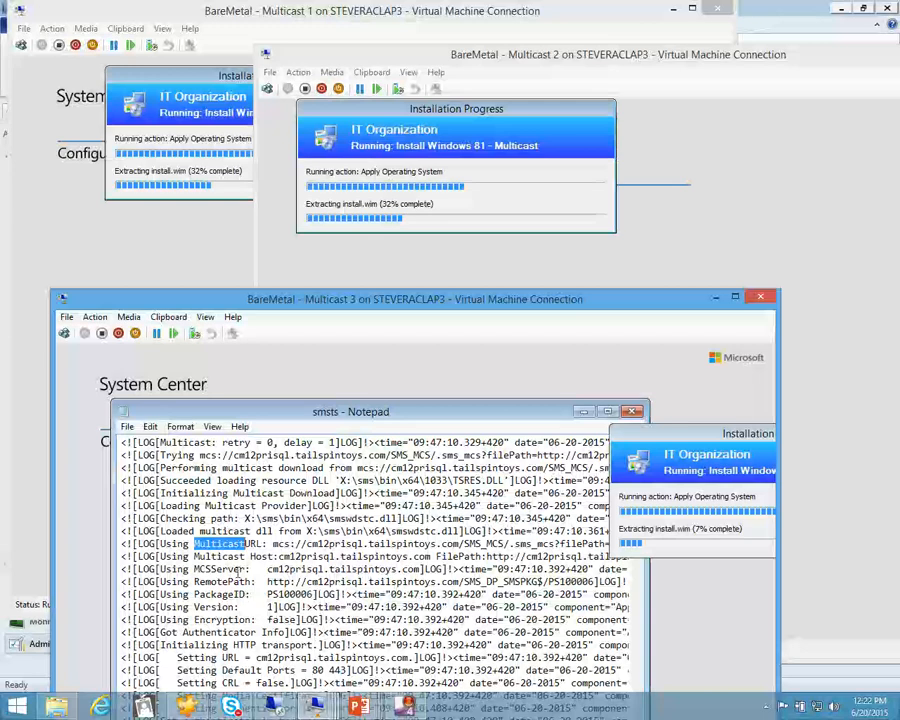
pyautogui.press('F3')
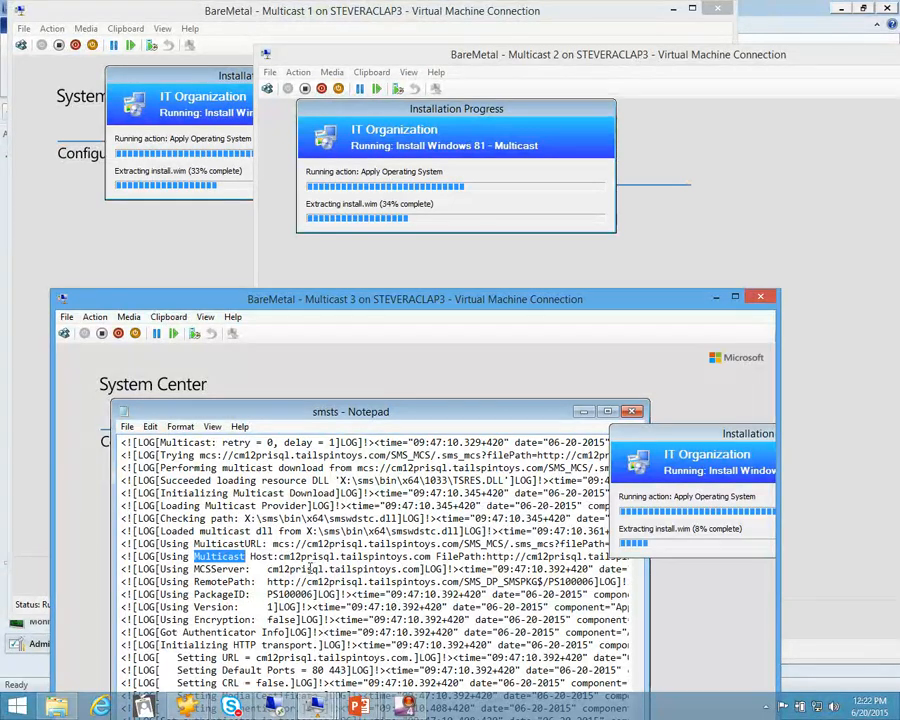
pyautogui.scroll(-10, 232, 587)
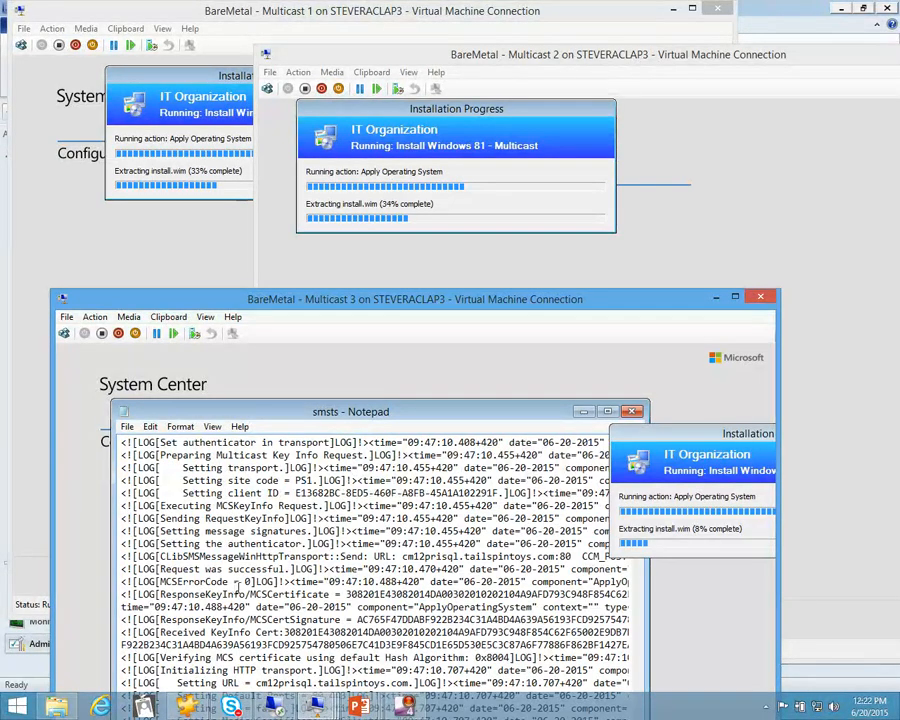
pyautogui.press('F3')
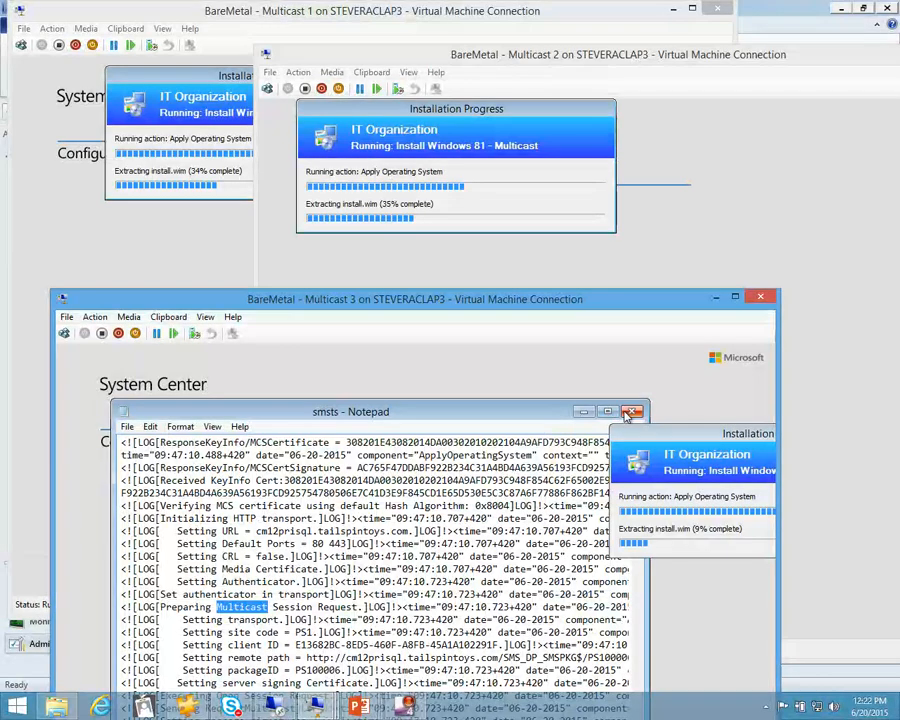
pyautogui.click(630, 412)
# Turn off the BareMetal - Multicast 3, Multicast 2 and Multicast 1 virtual machines
pyautogui.click(95, 317)
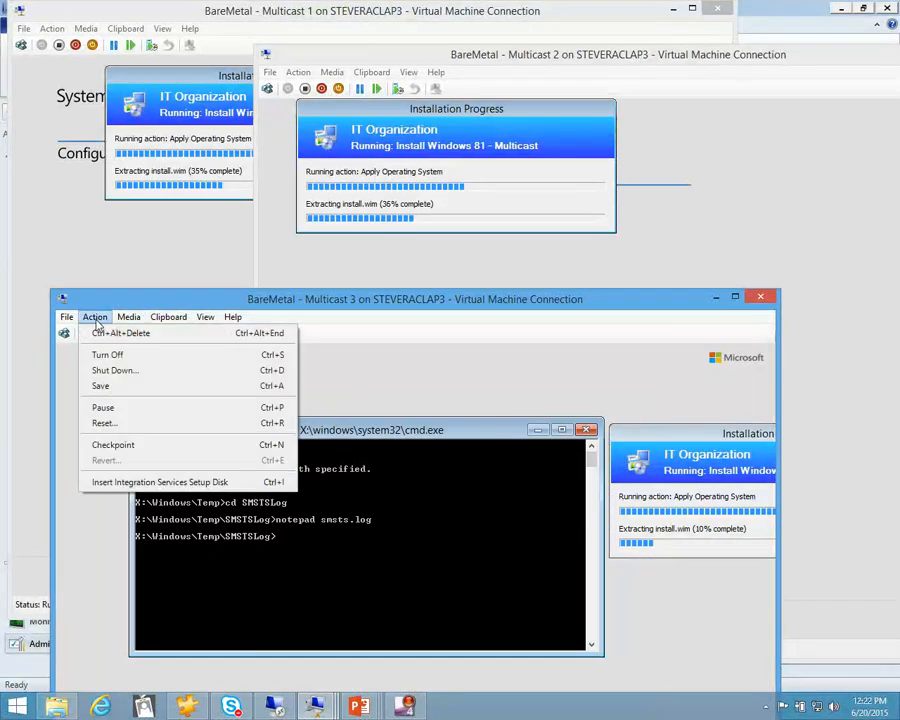
pyautogui.click(108, 354)
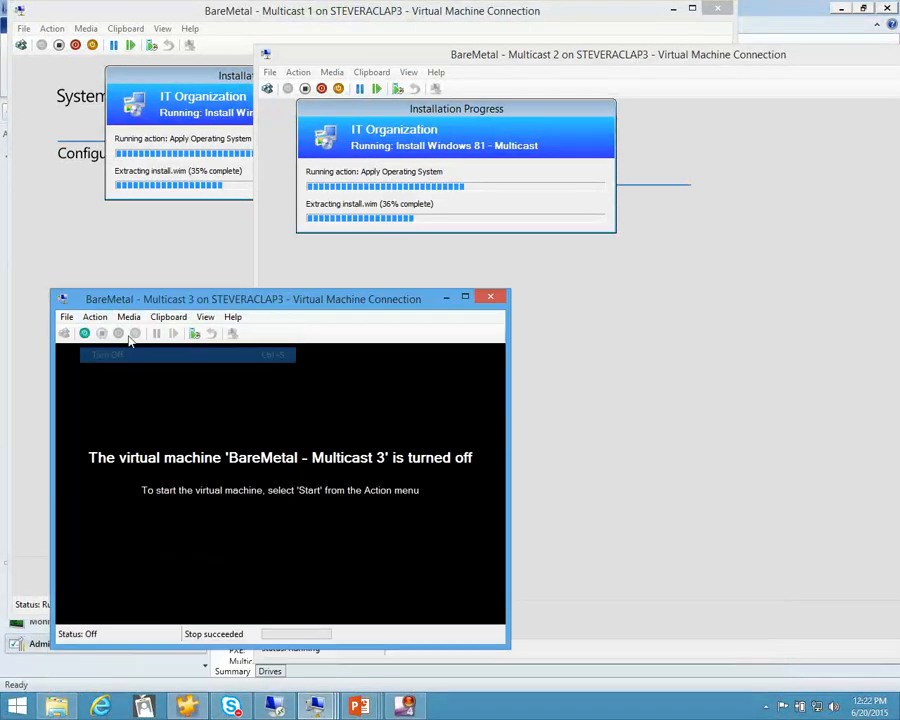
pyautogui.click(298, 72)
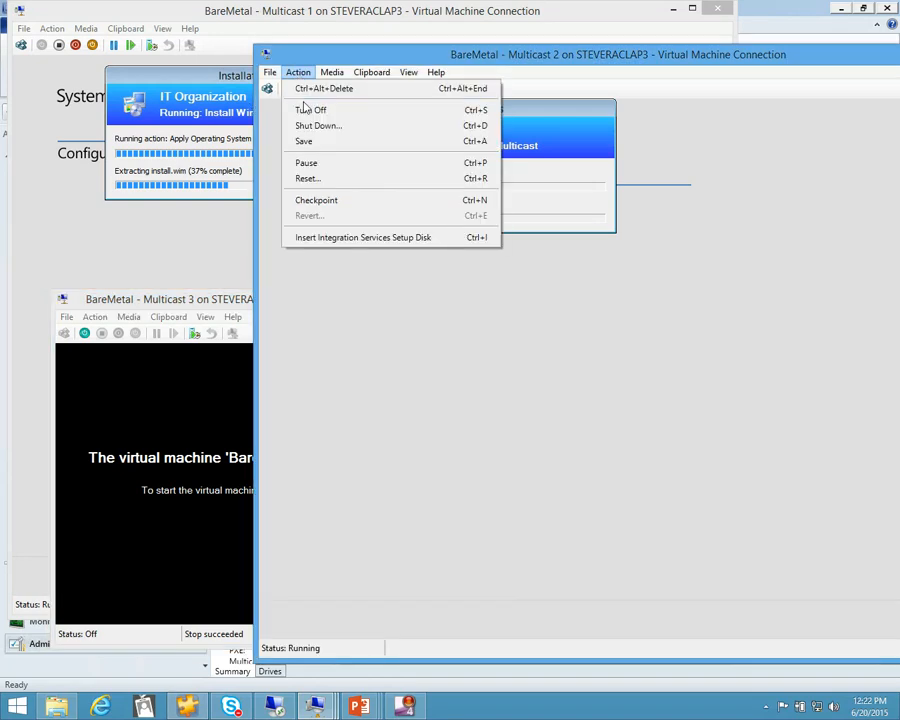
pyautogui.click(308, 110)
pyautogui.click(52, 28)
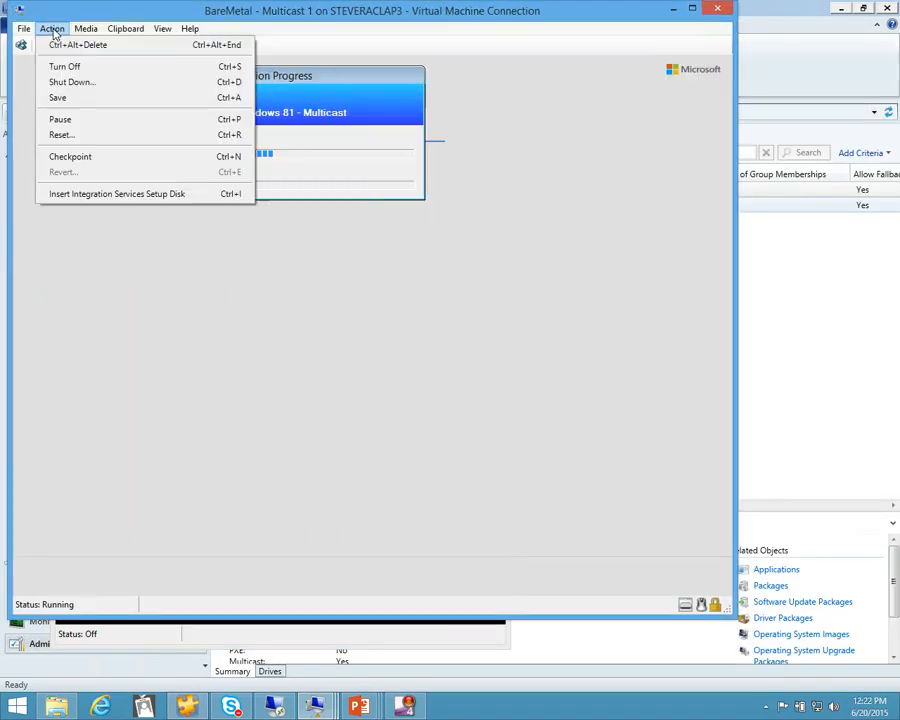
pyautogui.click(60, 66)
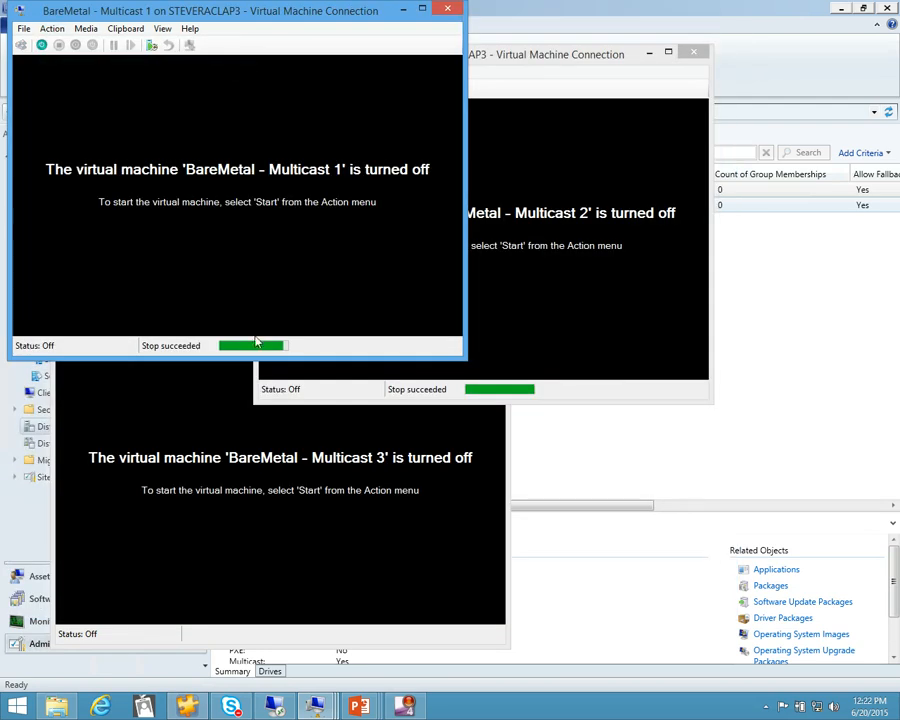
# Enable scheduled multicast in the properties of the CM12PRISQL.TAILSPINTOYS.COM distribution point, save the change and return to the virtual machines
pyautogui.click(318, 703)
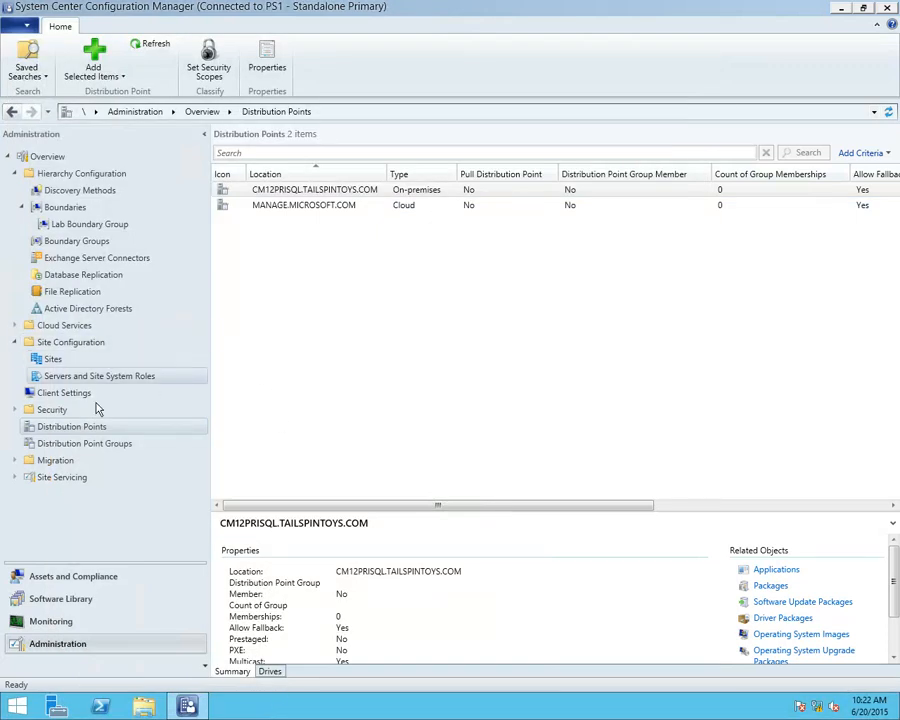
pyautogui.click(302, 193)
pyautogui.rightClick(302, 196)
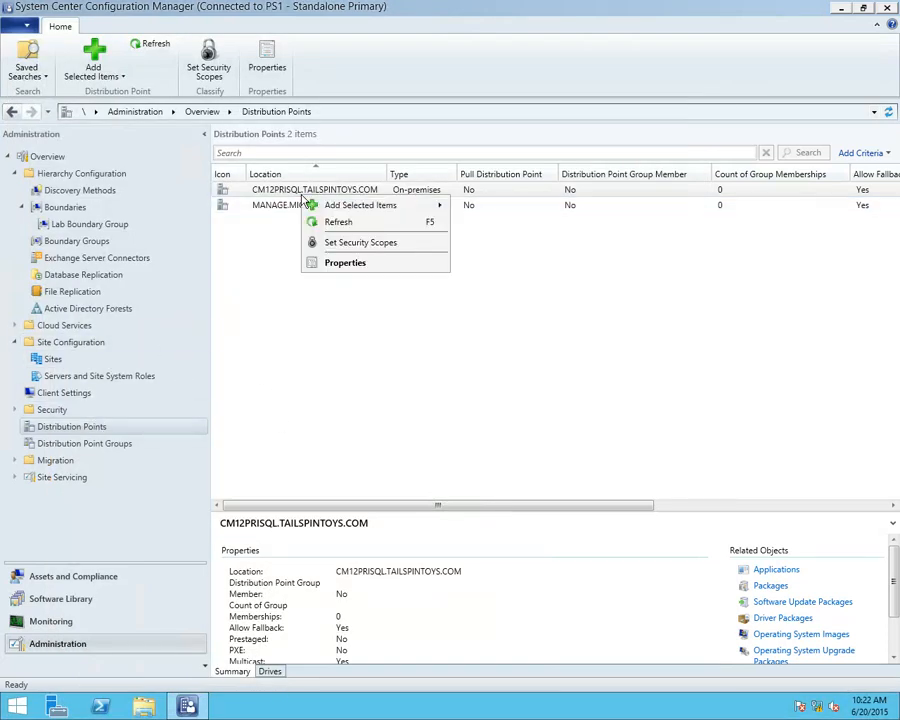
pyautogui.click(344, 263)
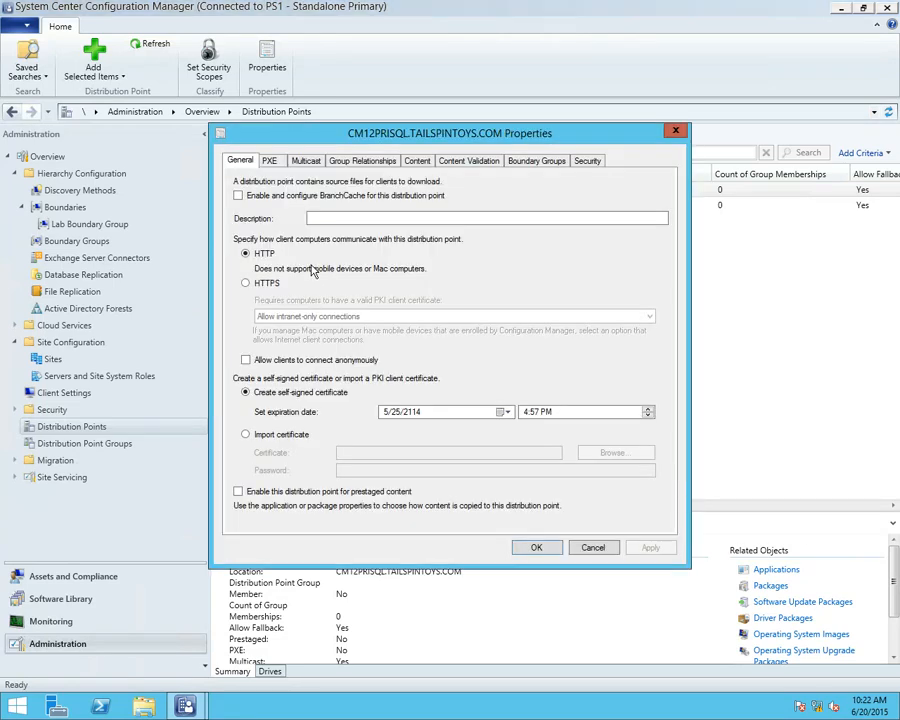
pyautogui.click(306, 162)
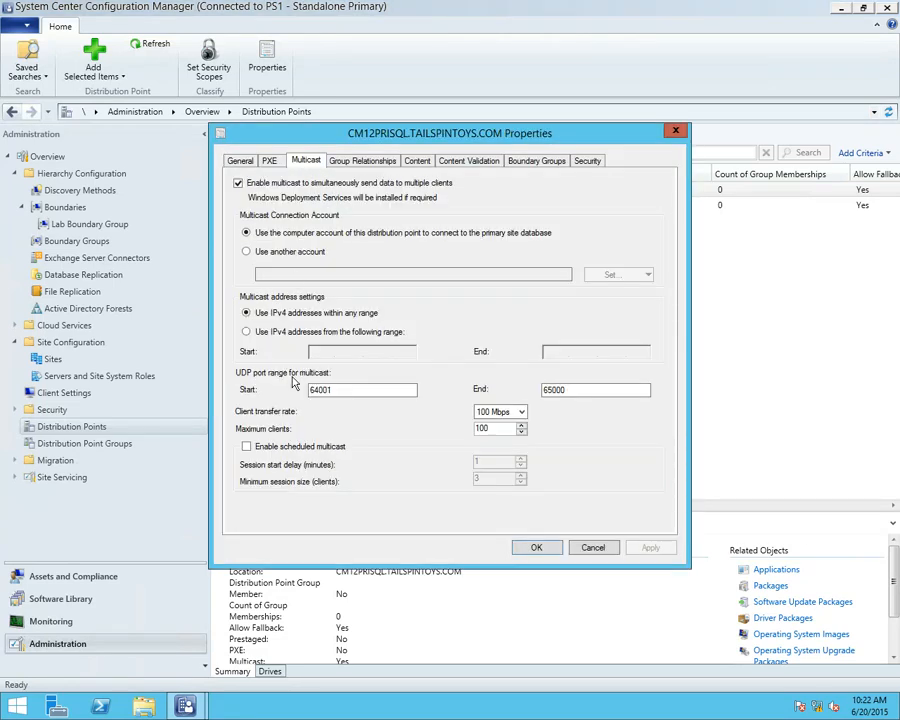
pyautogui.click(284, 449)
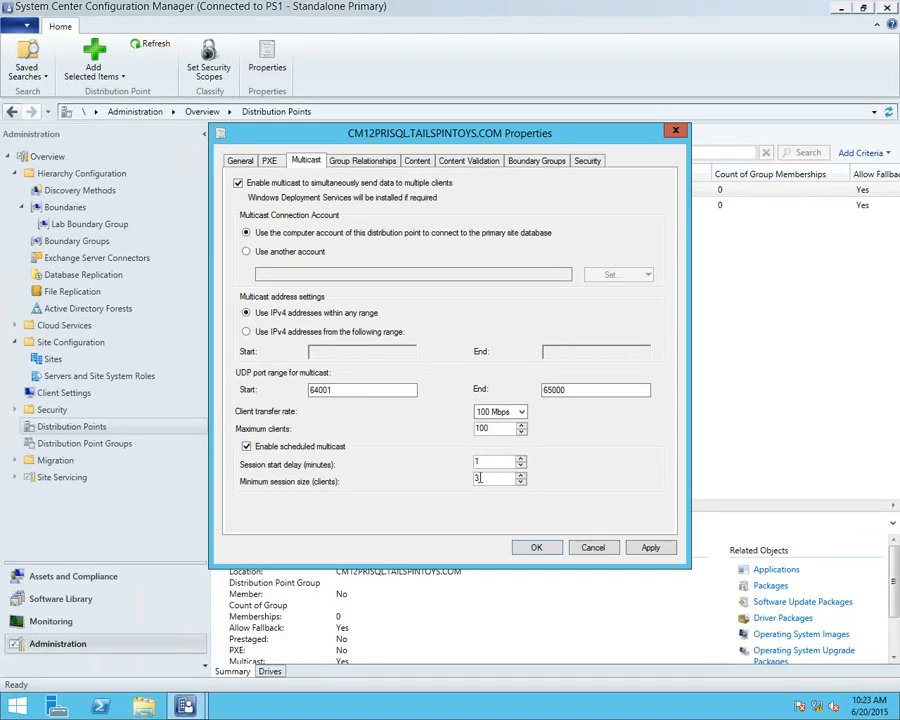
pyautogui.click(539, 546)
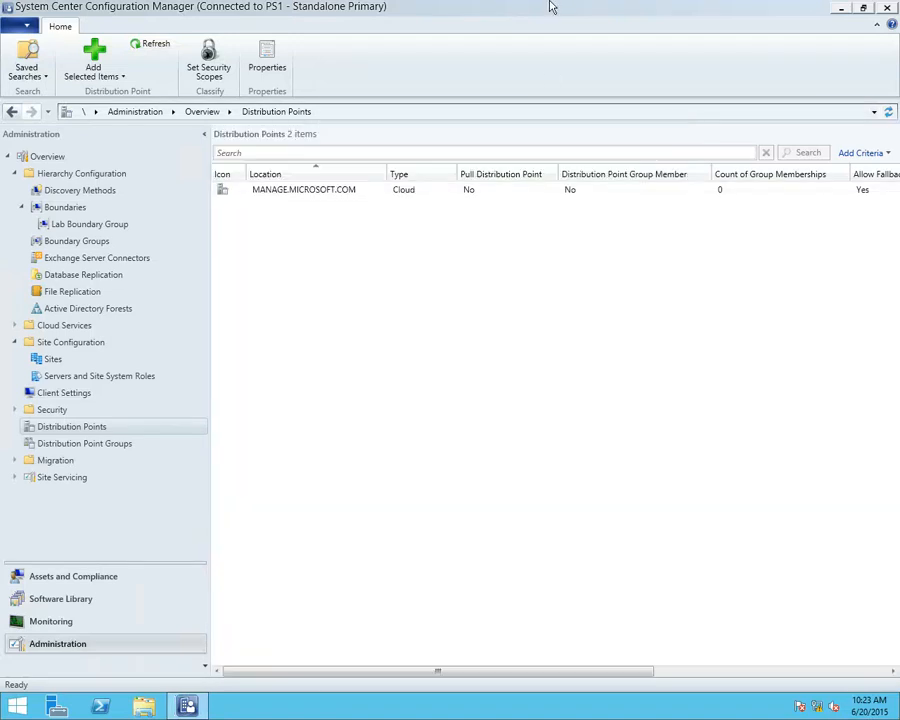
pyautogui.moveTo(573, 15)
pyautogui.click(609, 10)
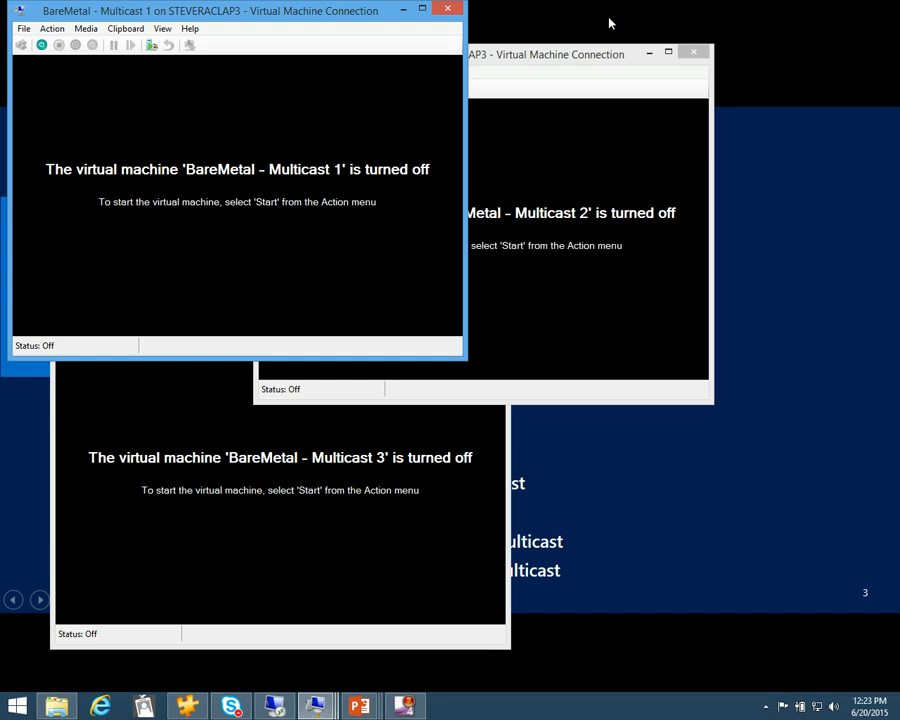
# Start the BareMetal - Multicast 1 virtual machine and boot it from the CD/DVD media
pyautogui.click(52, 28)
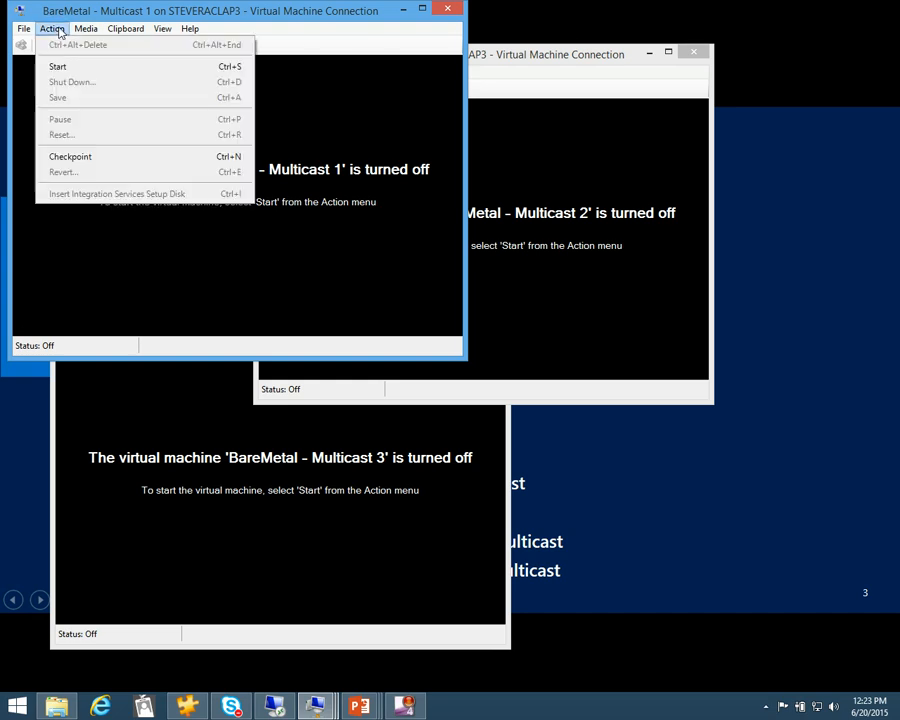
pyautogui.click(70, 68)
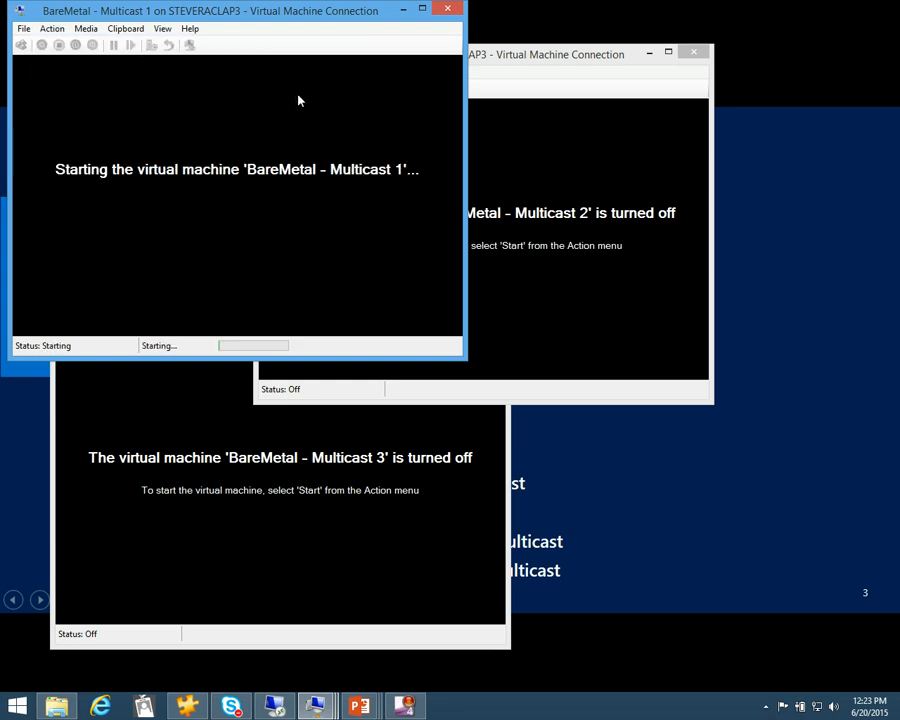
pyautogui.click(468, 56)
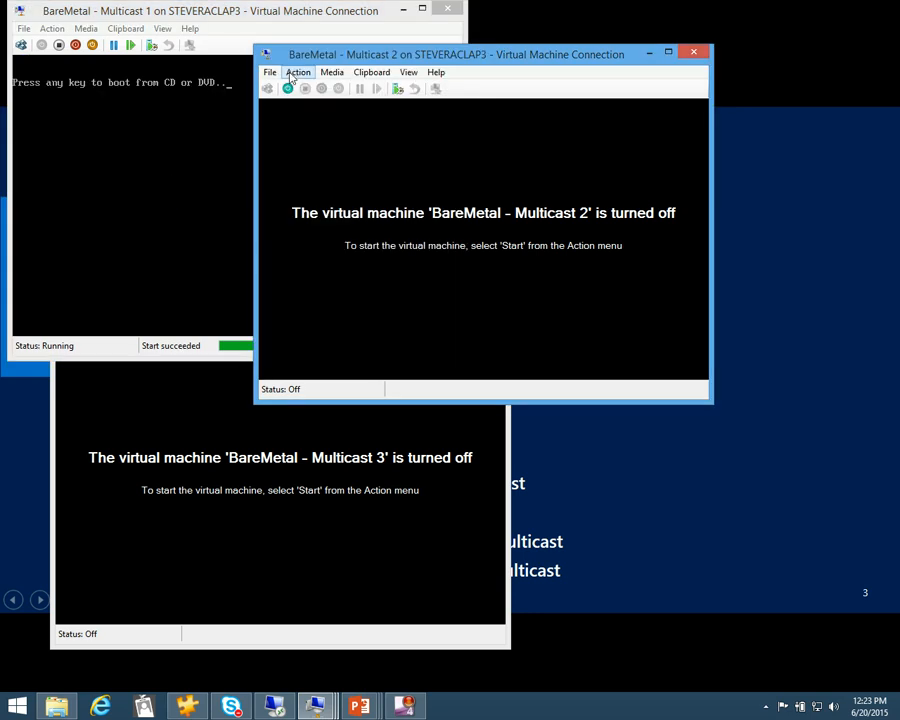
pyautogui.click(229, 107)
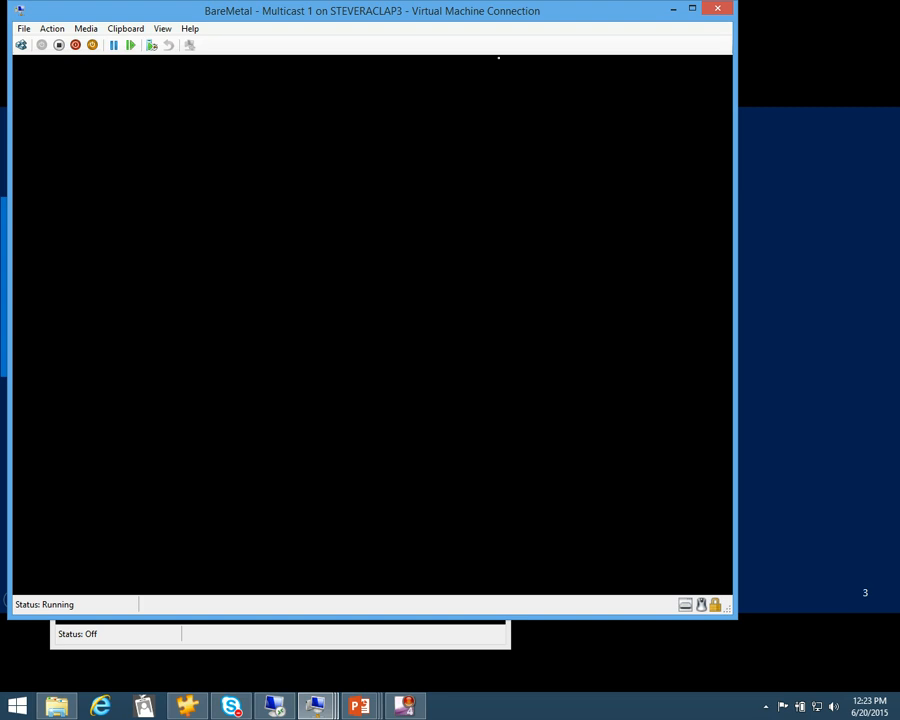
# Start the BareMetal - Multicast 3 virtual machine, boot it from the media and choose Windows Setup
pyautogui.click(372, 643)
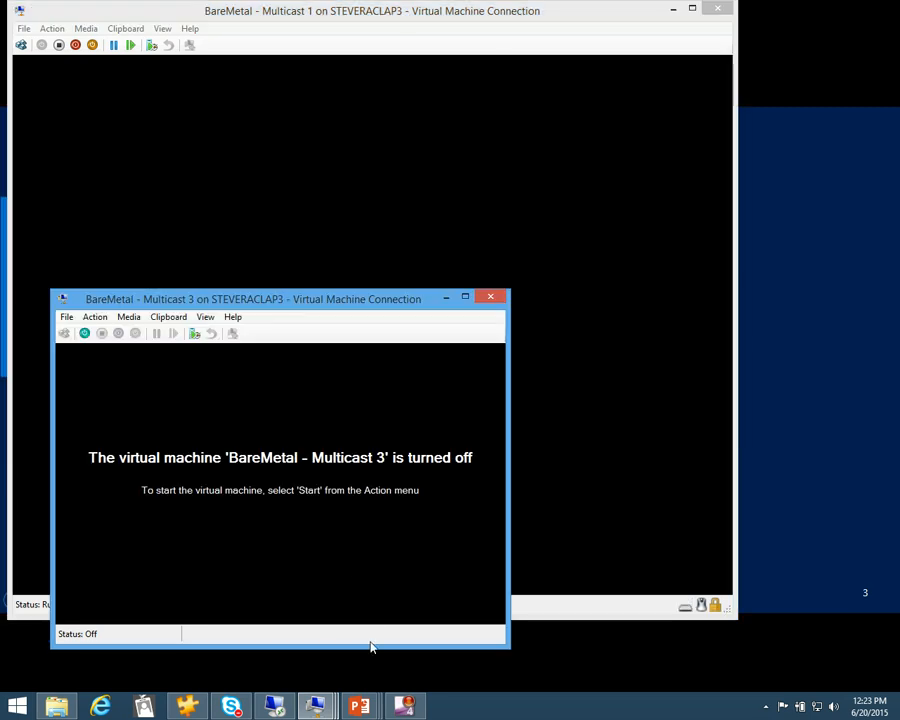
pyautogui.click(95, 317)
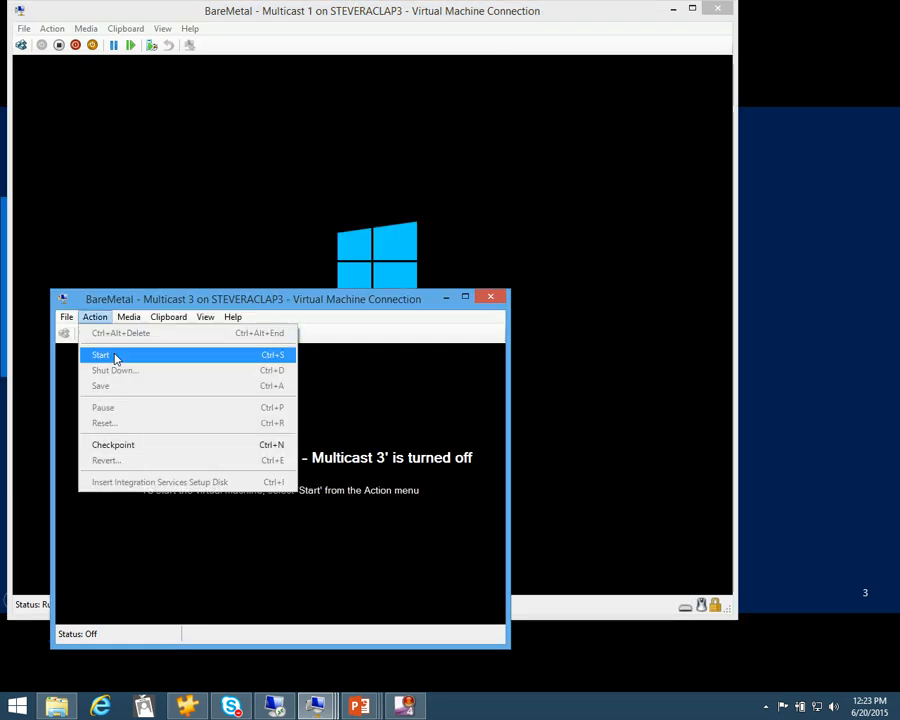
pyautogui.click(112, 354)
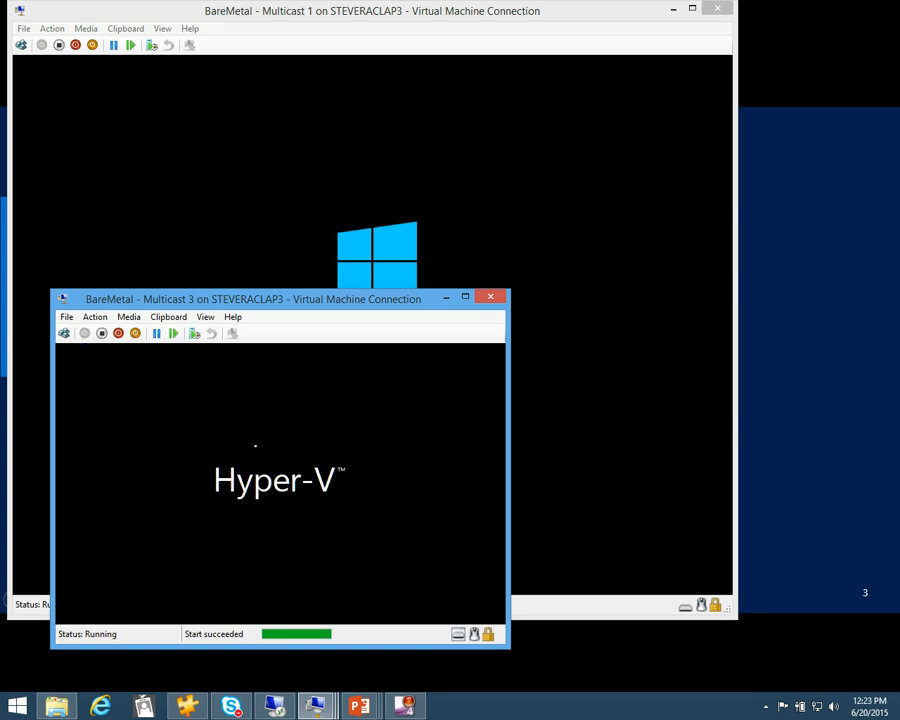
pyautogui.press('space')
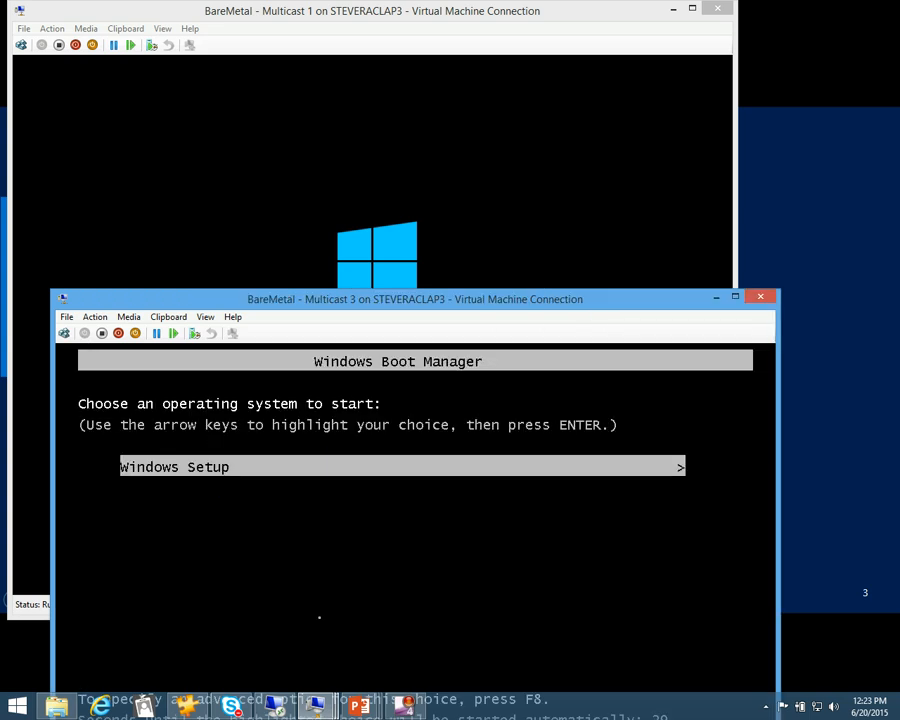
pyautogui.press('Return')
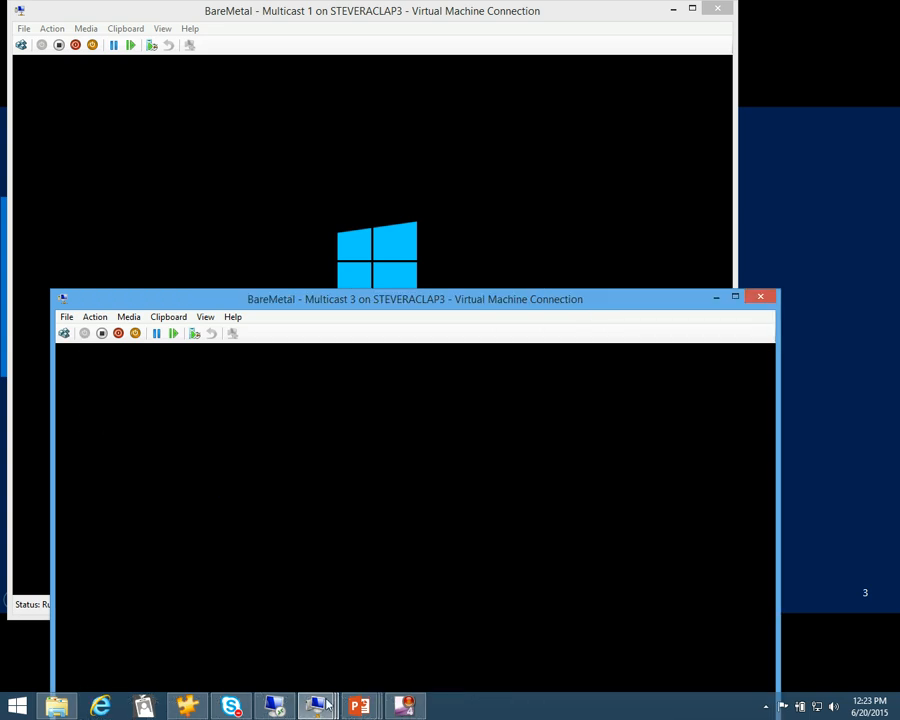
# Bring up the BareMetal - Multicast 2 virtual machine, start it and choose Windows Setup in the boot manager
pyautogui.moveTo(327, 705)
pyautogui.click(440, 646)
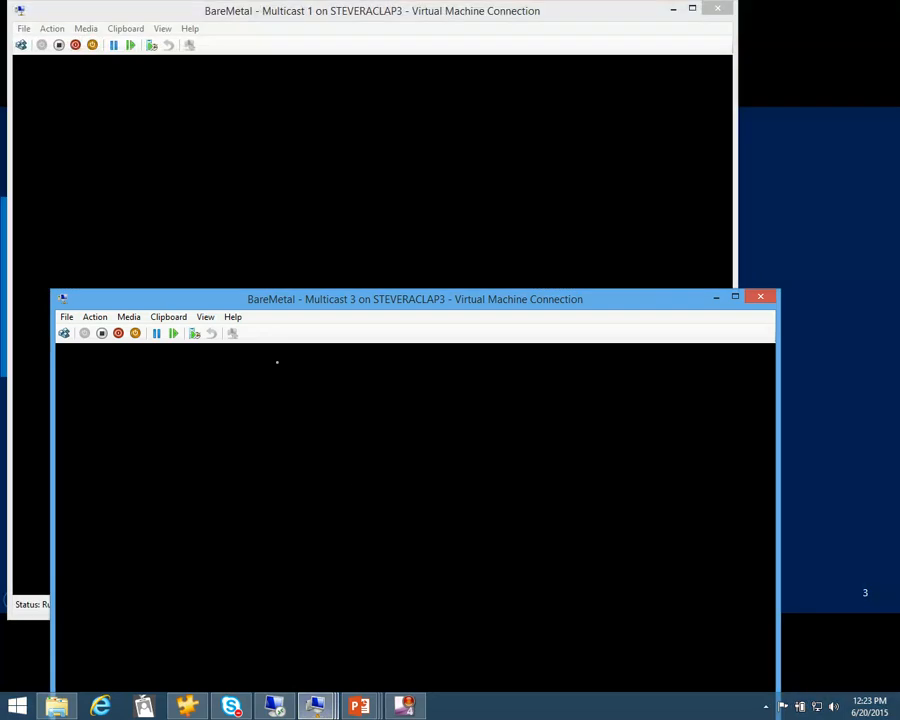
pyautogui.click(94, 320)
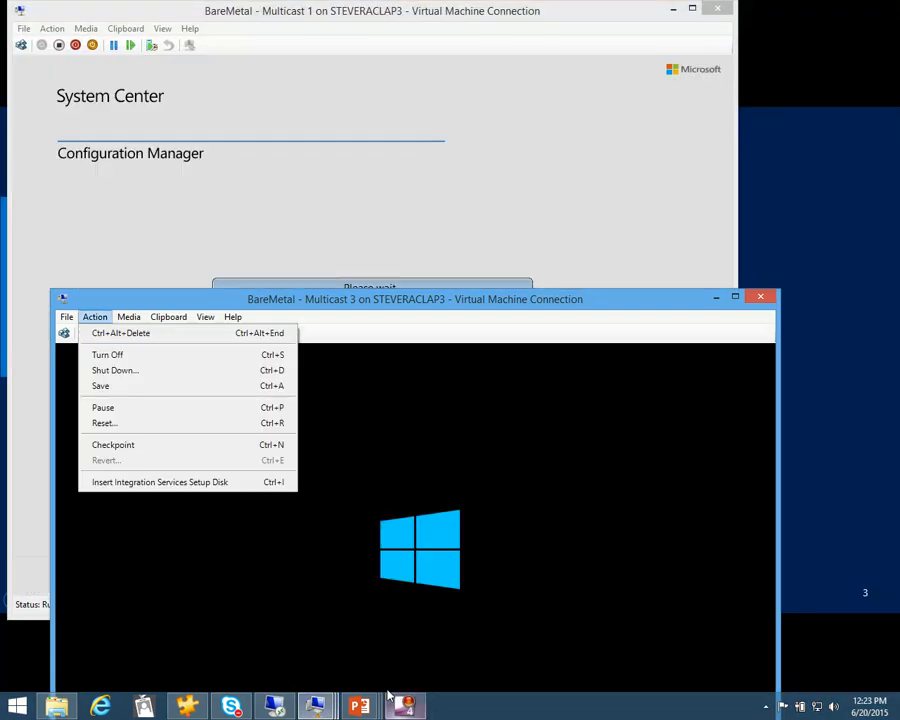
pyautogui.click(316, 705)
pyautogui.click(333, 643)
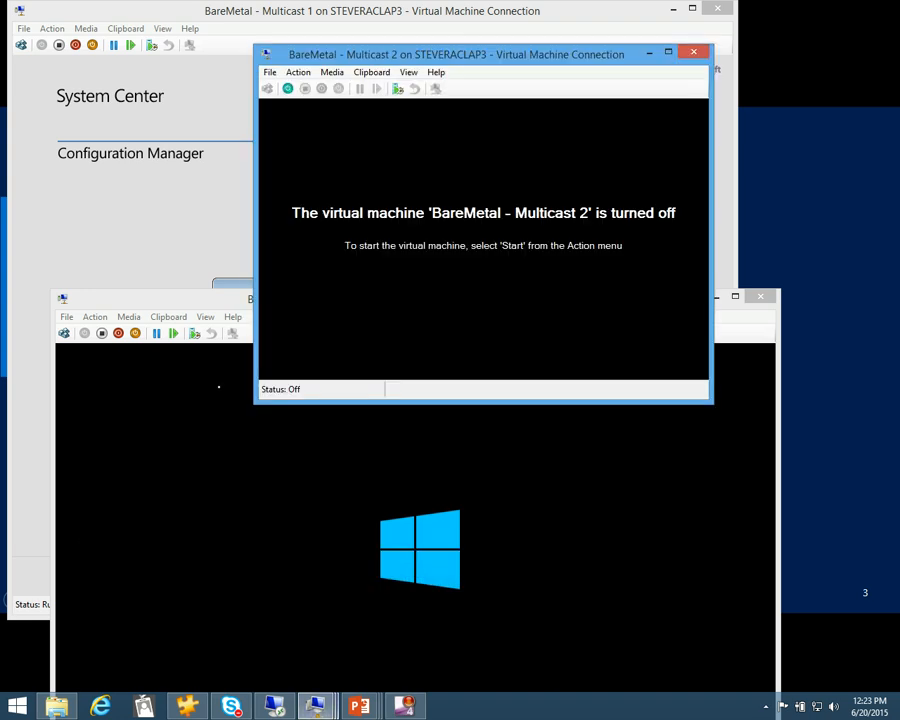
pyautogui.click(297, 72)
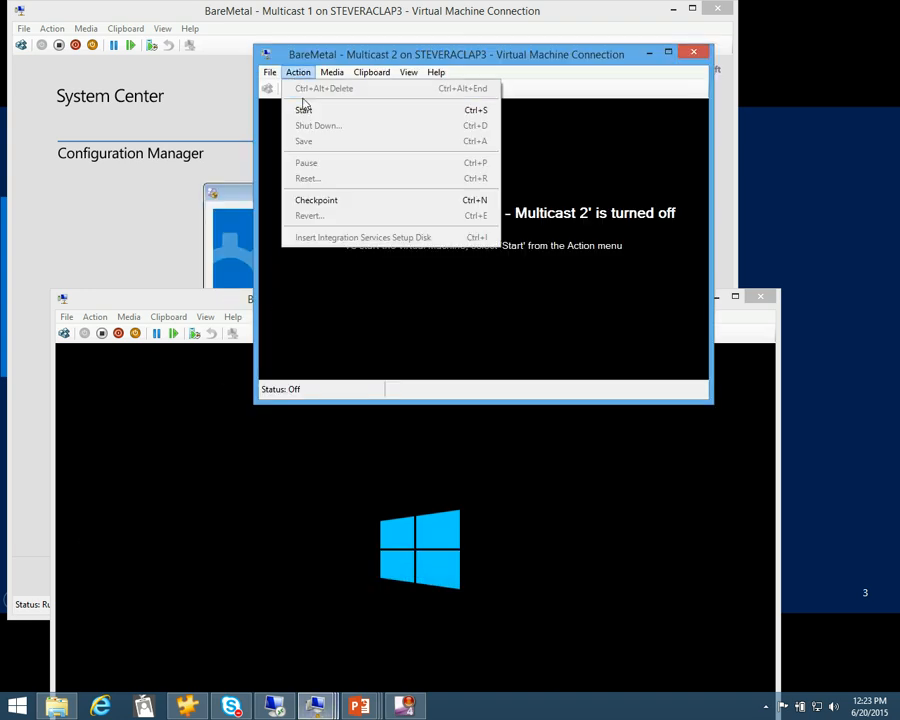
pyautogui.click(306, 110)
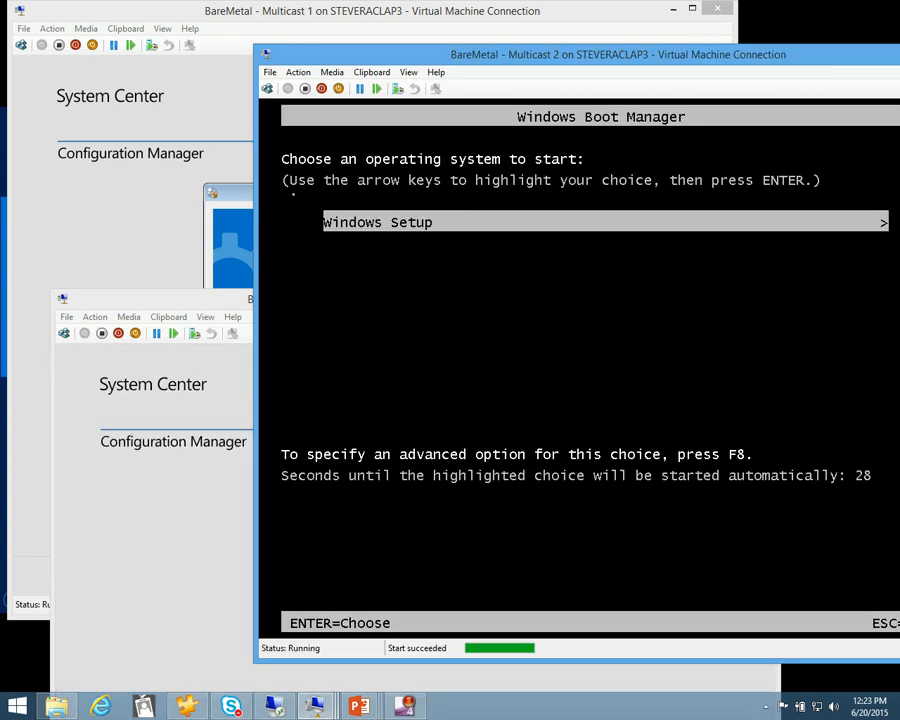
pyautogui.press('Return')
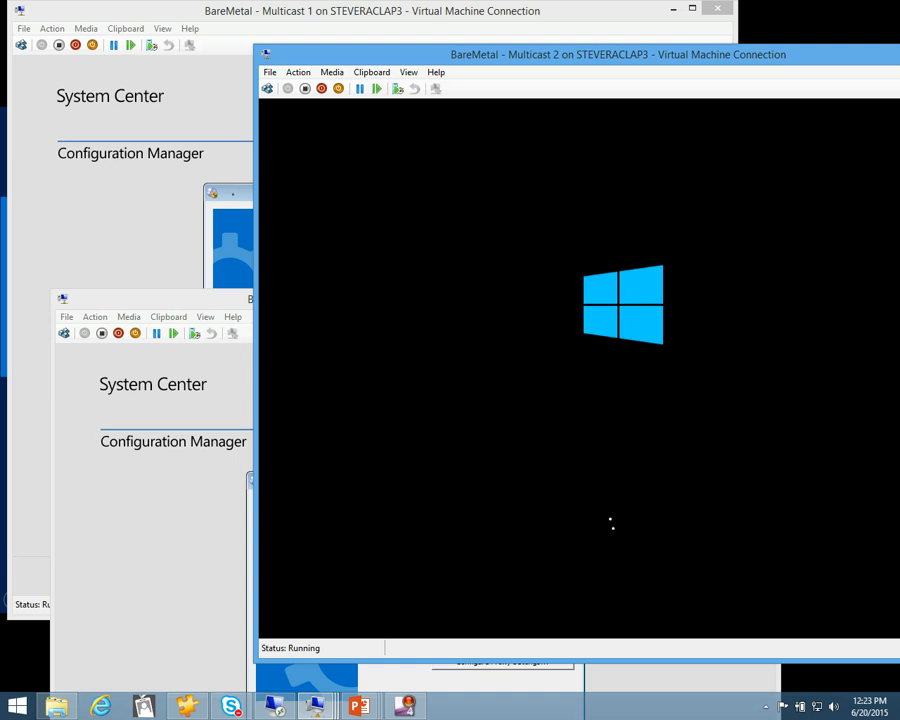
# Continue past the Task Sequence Wizard's welcome page on Multicast 1, Multicast 3 and Multicast 2
pyautogui.click(231, 201)
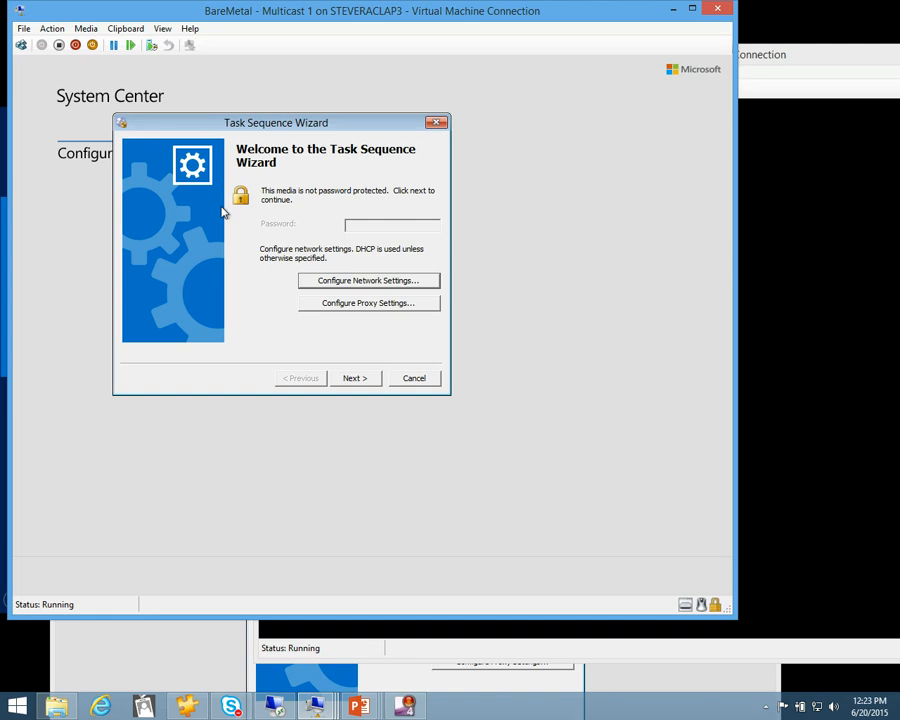
pyautogui.click(354, 378)
pyautogui.click(400, 679)
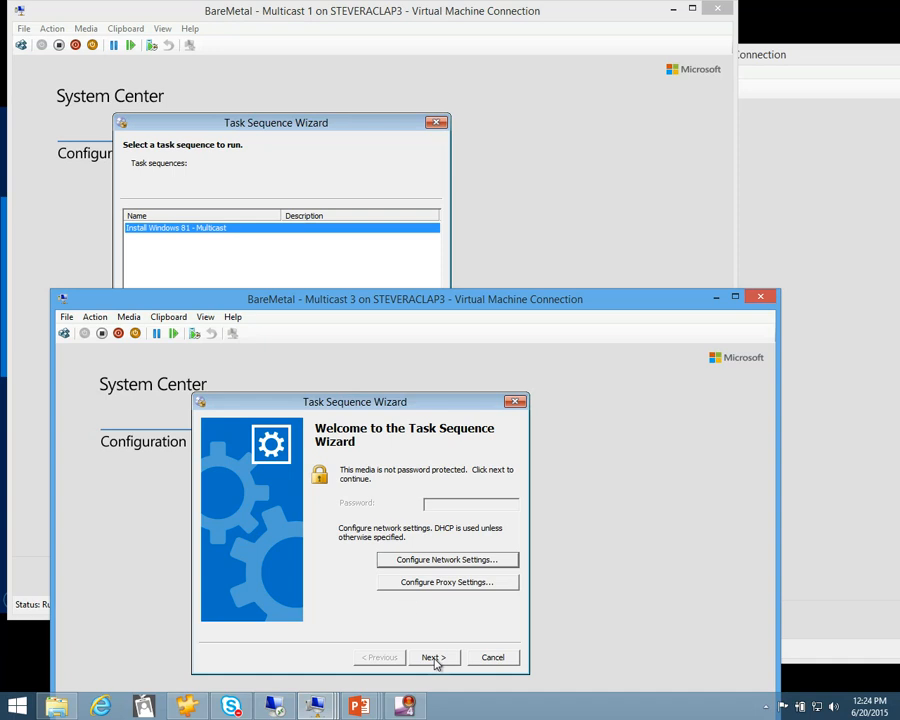
pyautogui.click(430, 655)
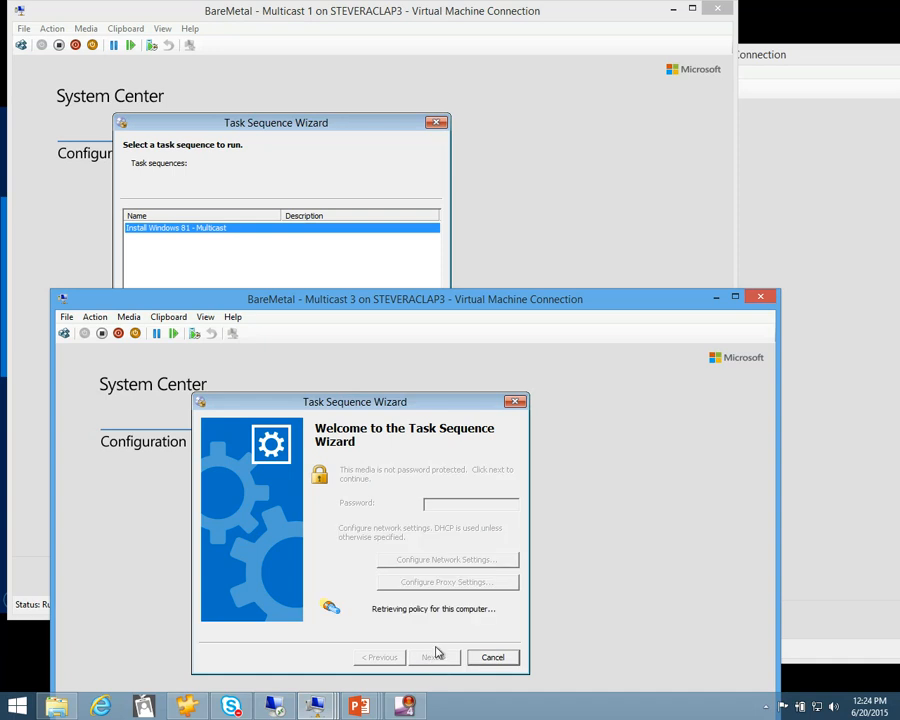
pyautogui.click(779, 64)
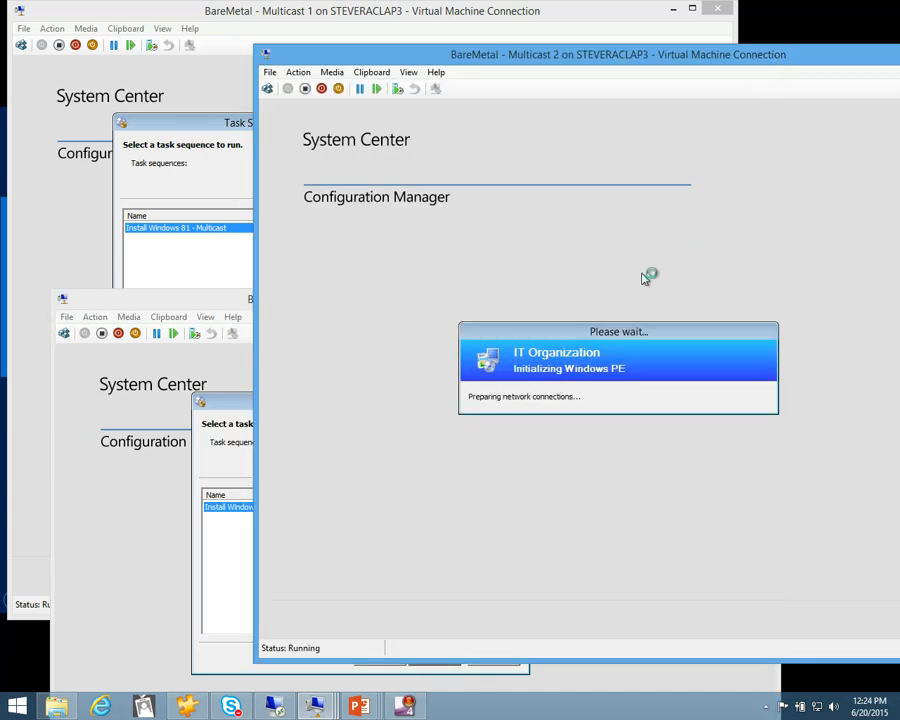
pyautogui.click(680, 491)
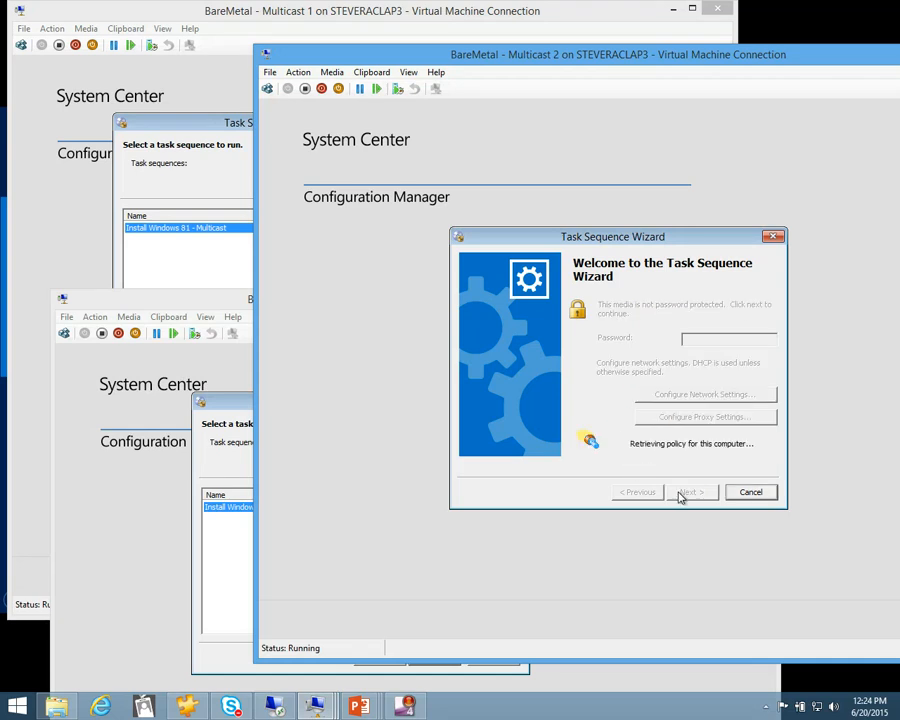
# Run the Install Windows 81 - Multicast task sequence on Multicast 1, Multicast 2 and Multicast 3
pyautogui.click(252, 14)
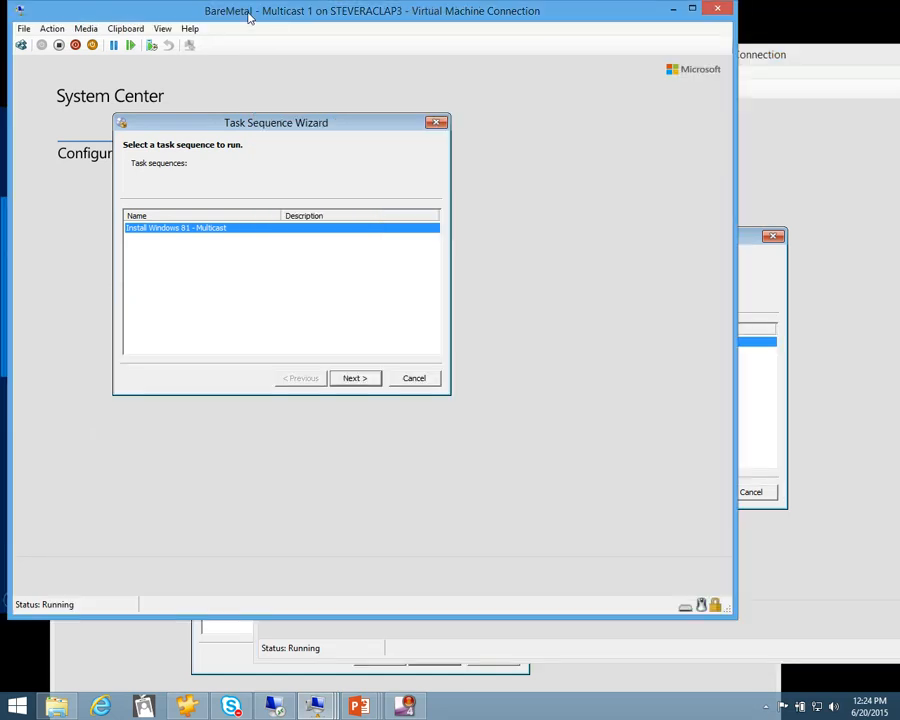
pyautogui.click(351, 380)
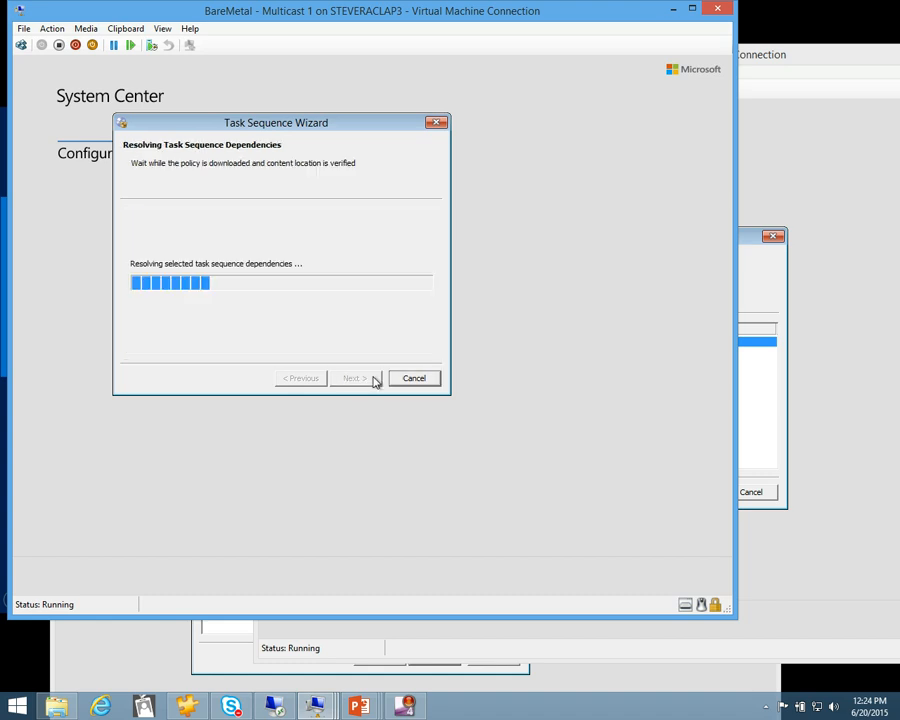
pyautogui.click(787, 68)
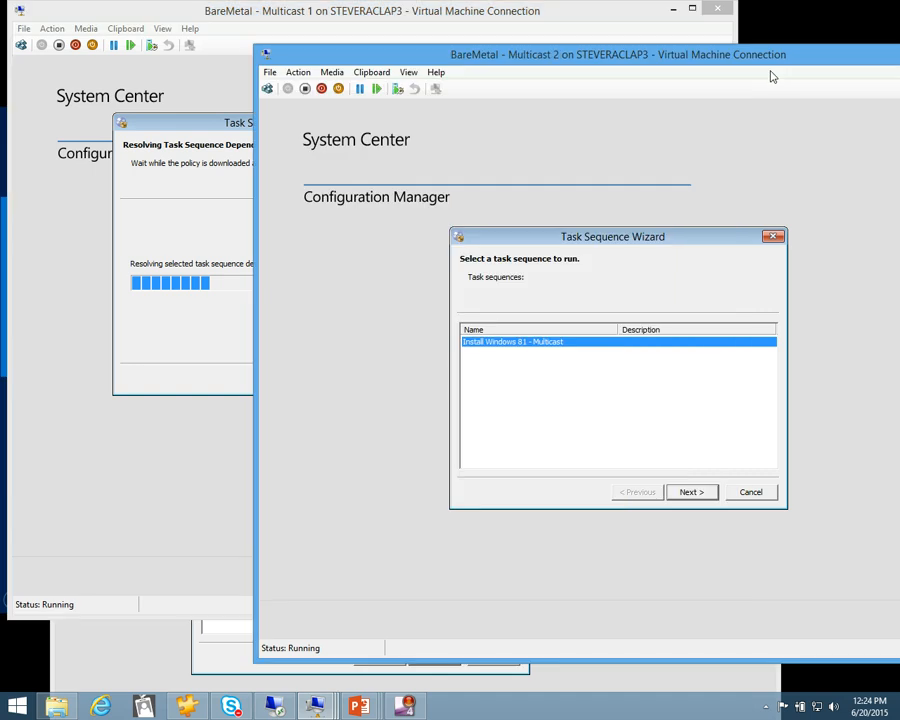
pyautogui.click(686, 494)
pyautogui.click(166, 642)
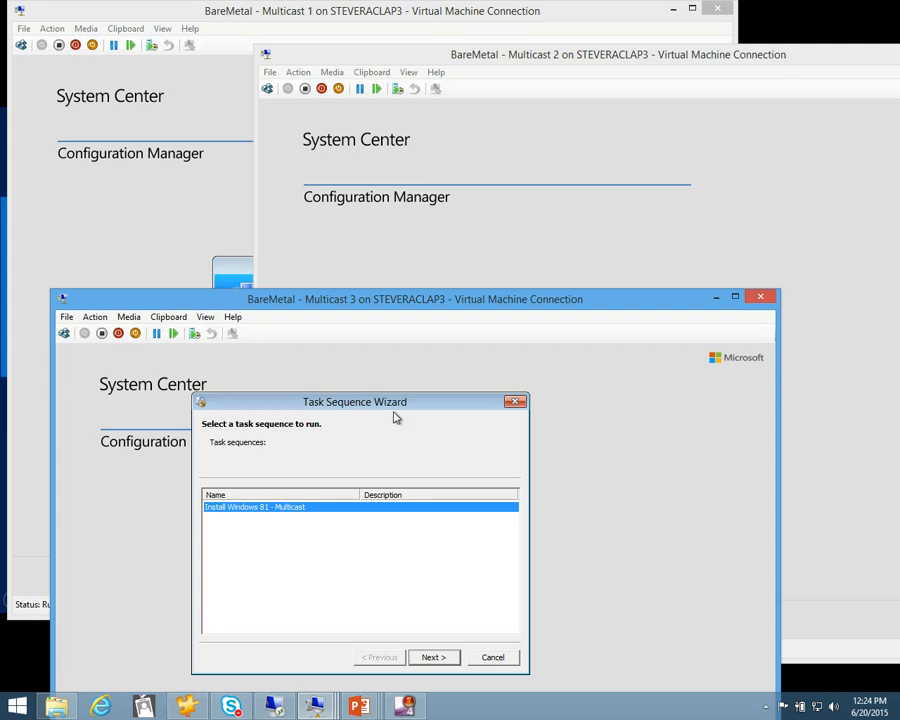
pyautogui.click(434, 657)
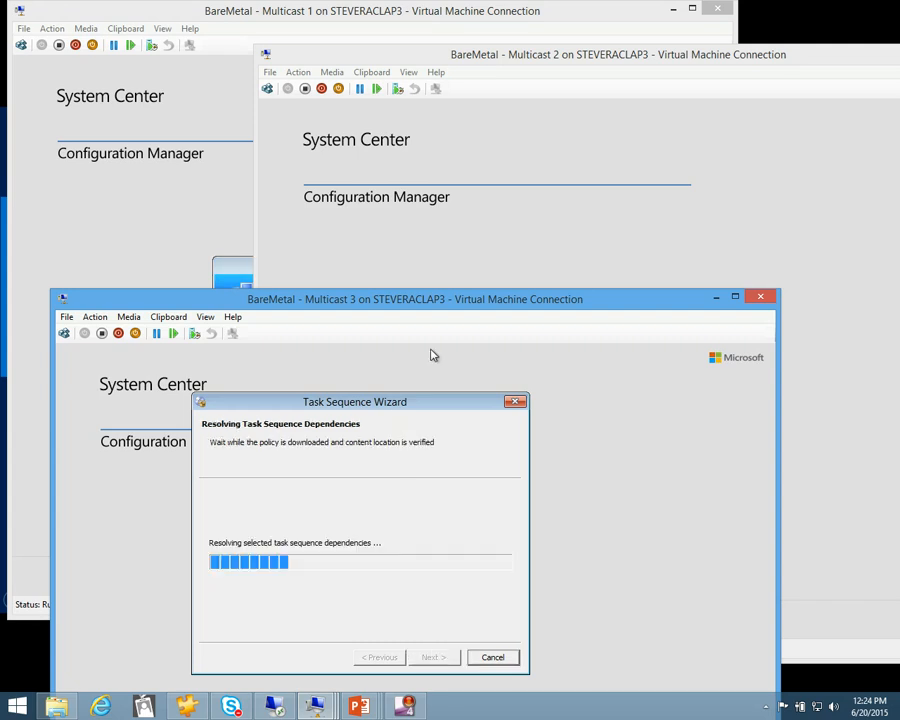
# Reposition the Installation Progress dialogs near the top of all three virtual machines so they can be watched together
pyautogui.click(244, 25)
pyautogui.moveTo(309, 272); pyautogui.dragTo(180, 107)
pyautogui.click(745, 62)
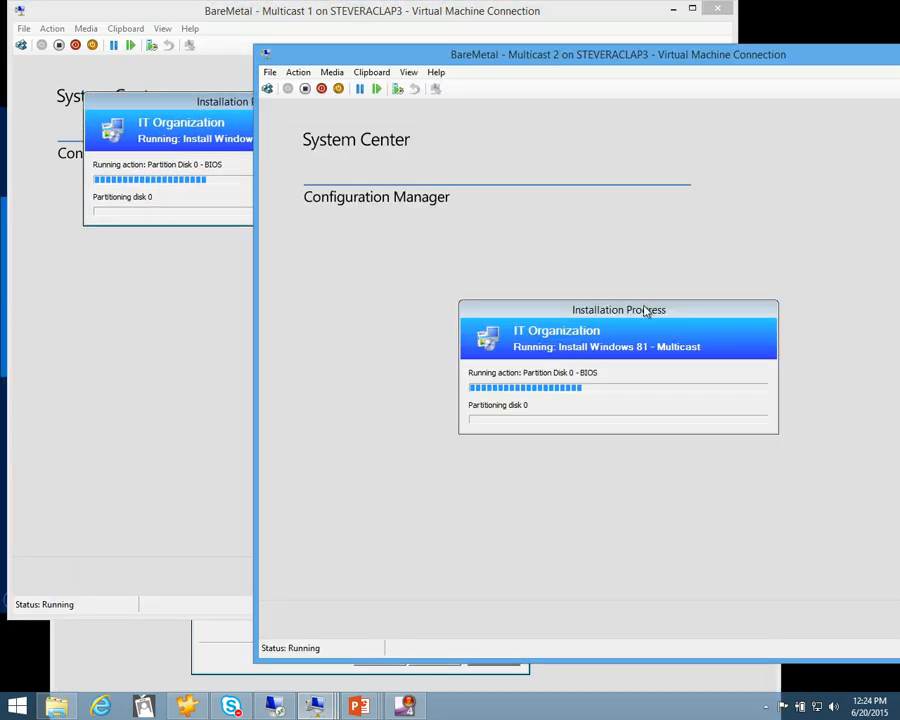
pyautogui.moveTo(611, 316); pyautogui.dragTo(614, 118)
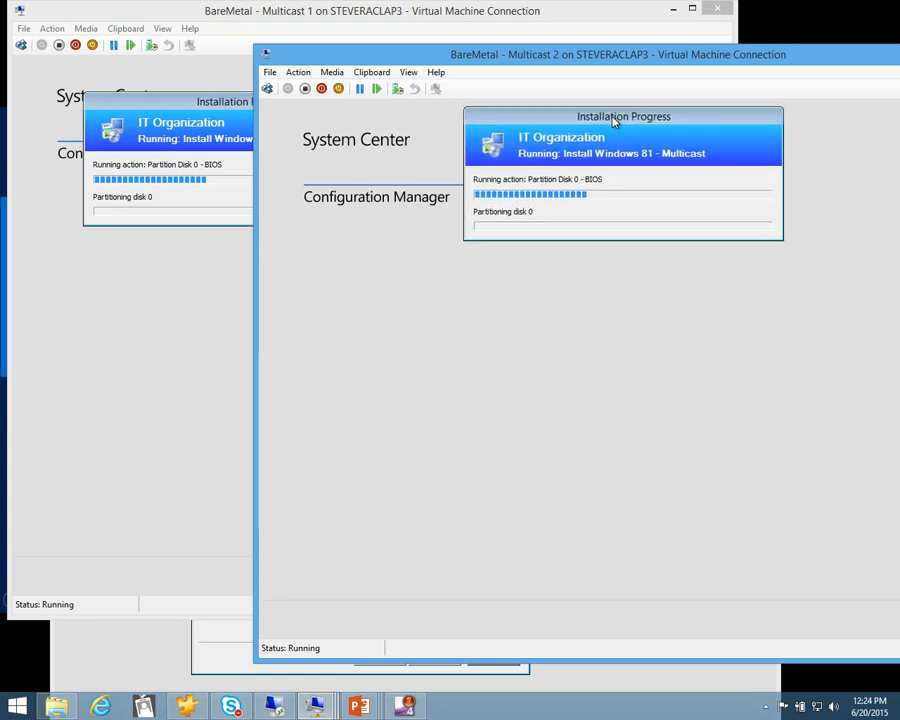
pyautogui.click(165, 642)
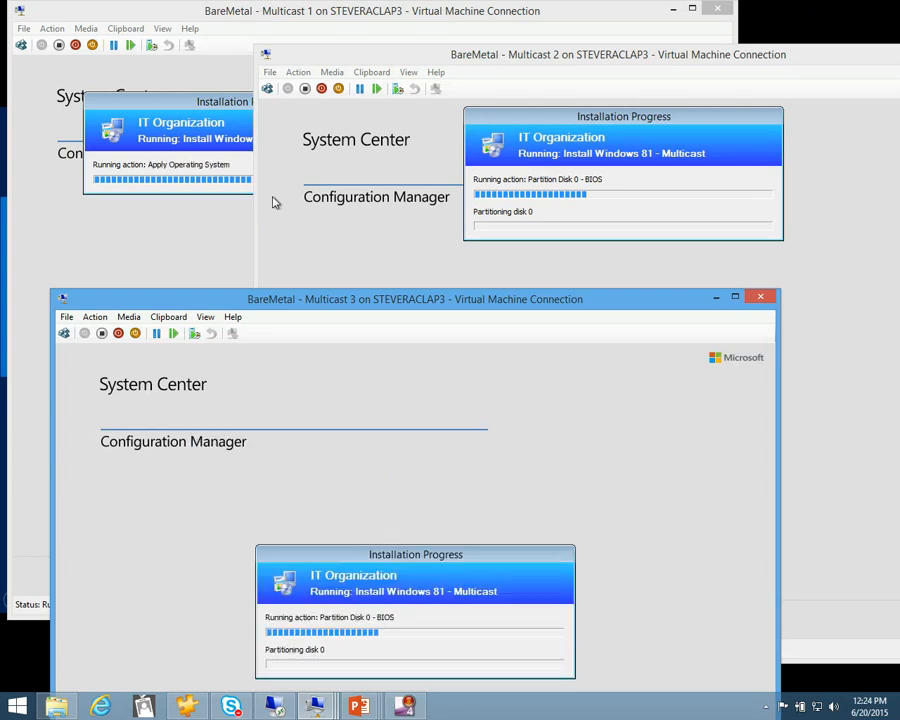
pyautogui.moveTo(364, 548); pyautogui.dragTo(322, 362)
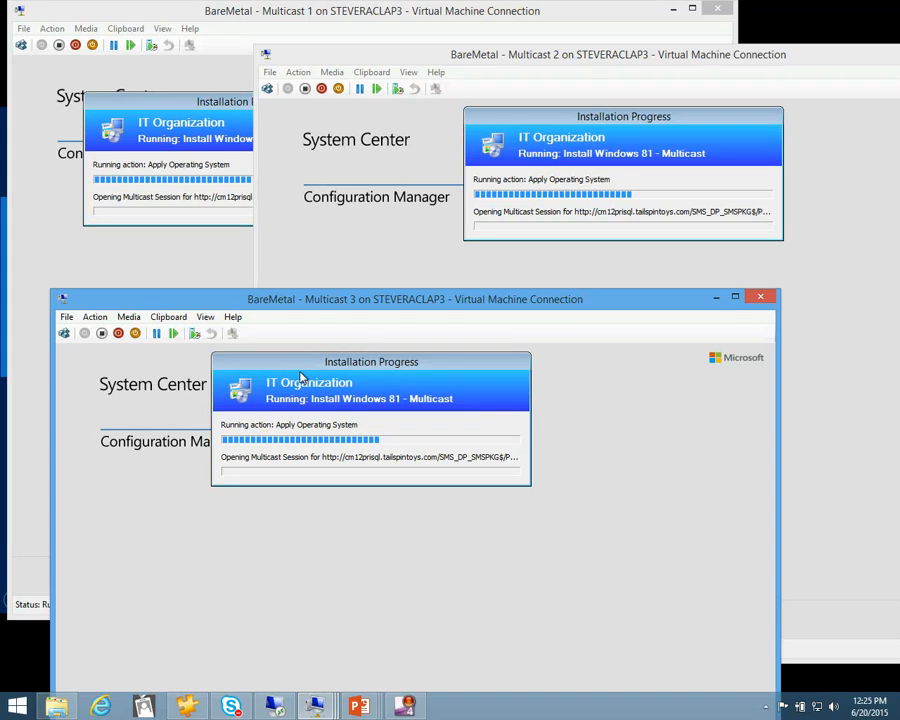
# Turn off the BareMetal - Multicast 3 and BareMetal - Multicast 2 virtual machines, closing each one's connection window
pyautogui.click(95, 317)
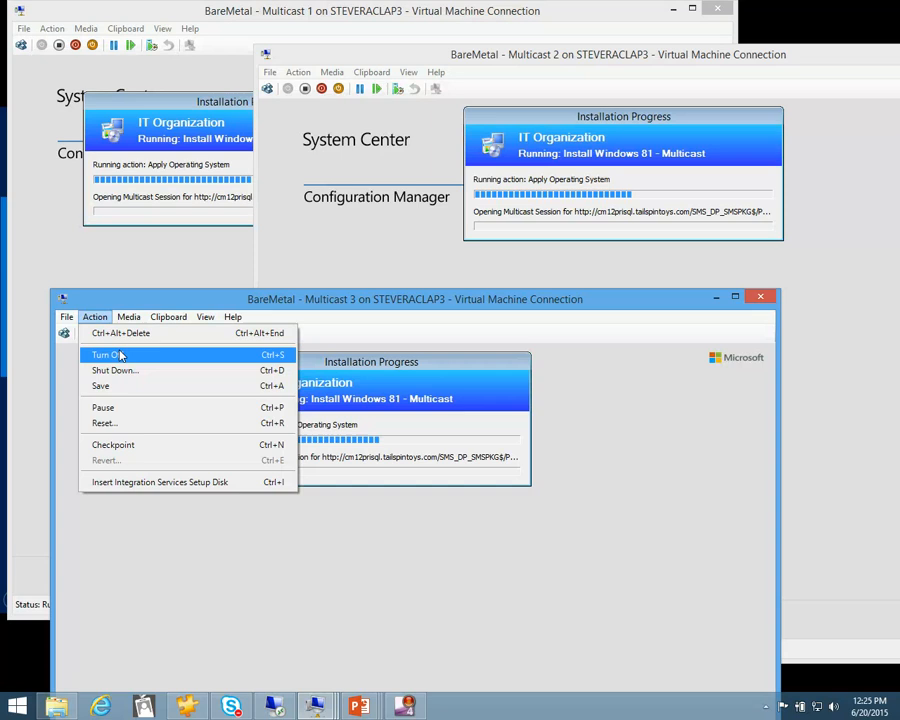
pyautogui.click(118, 356)
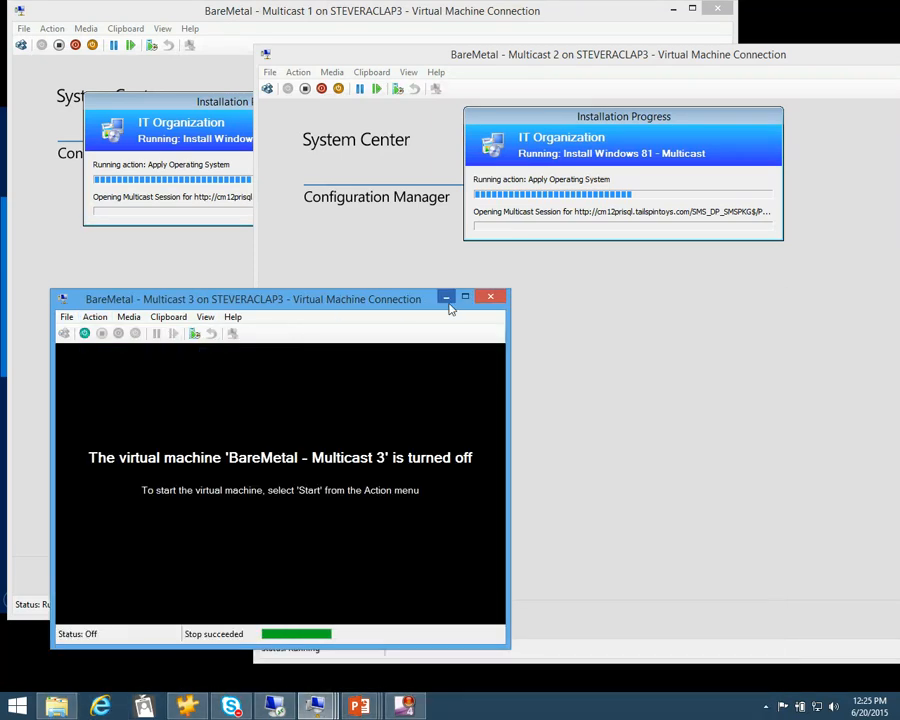
pyautogui.click(497, 298)
pyautogui.click(298, 72)
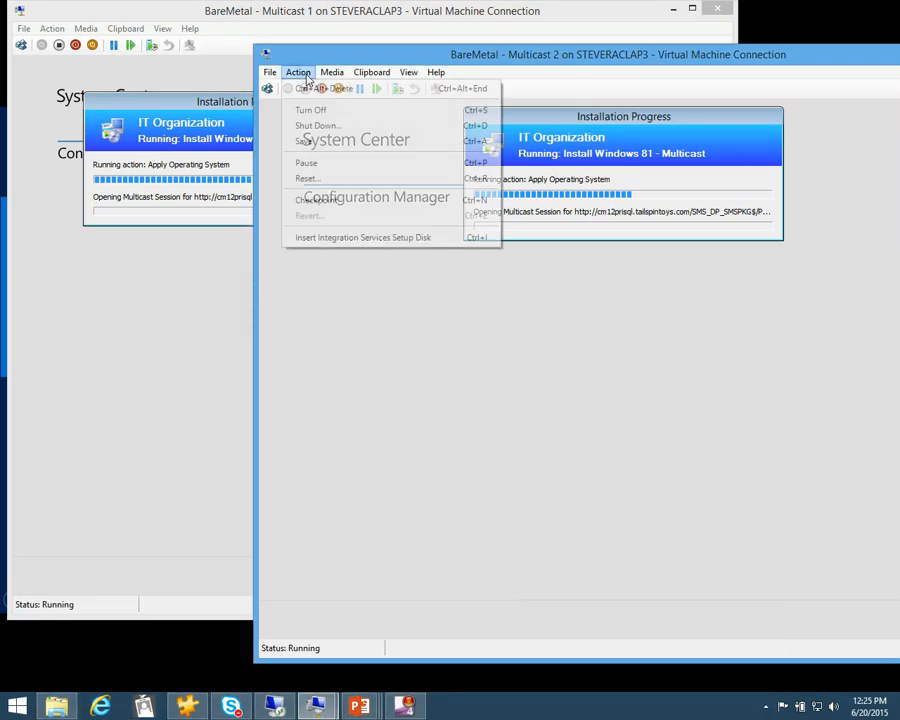
pyautogui.click(305, 111)
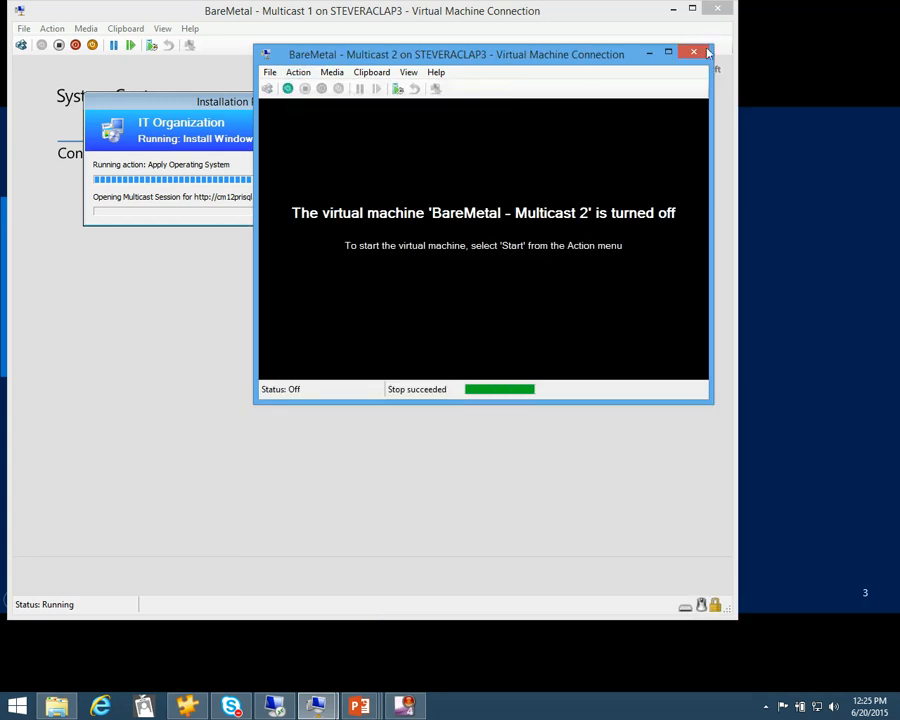
pyautogui.click(699, 53)
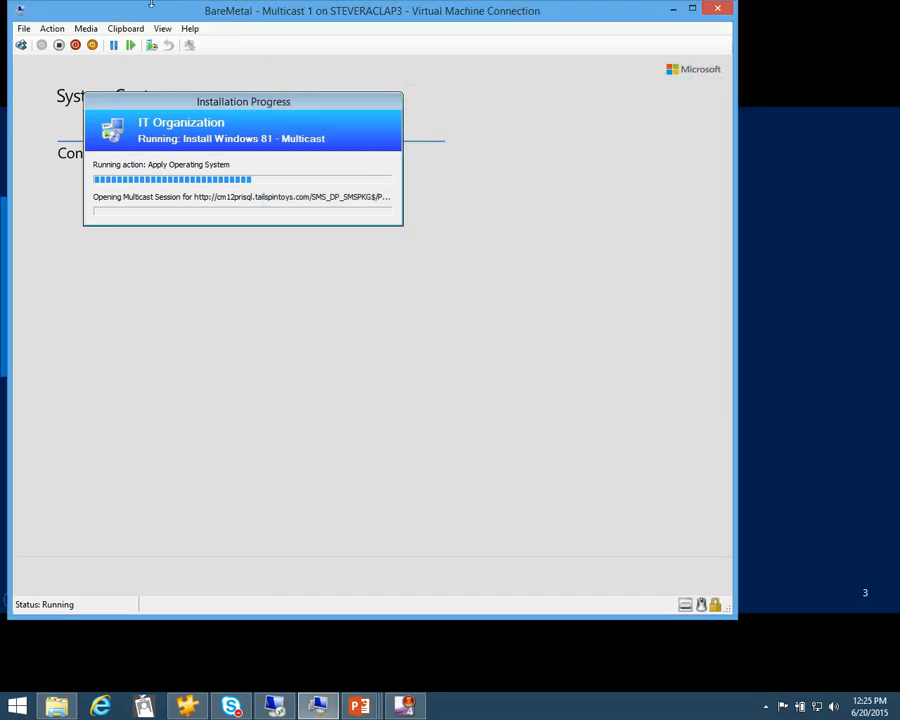
# Turn off BareMetal - Multicast 1, close its connection window and advance the slide show to the Windows to Go (WTG) slide
pyautogui.click(55, 29)
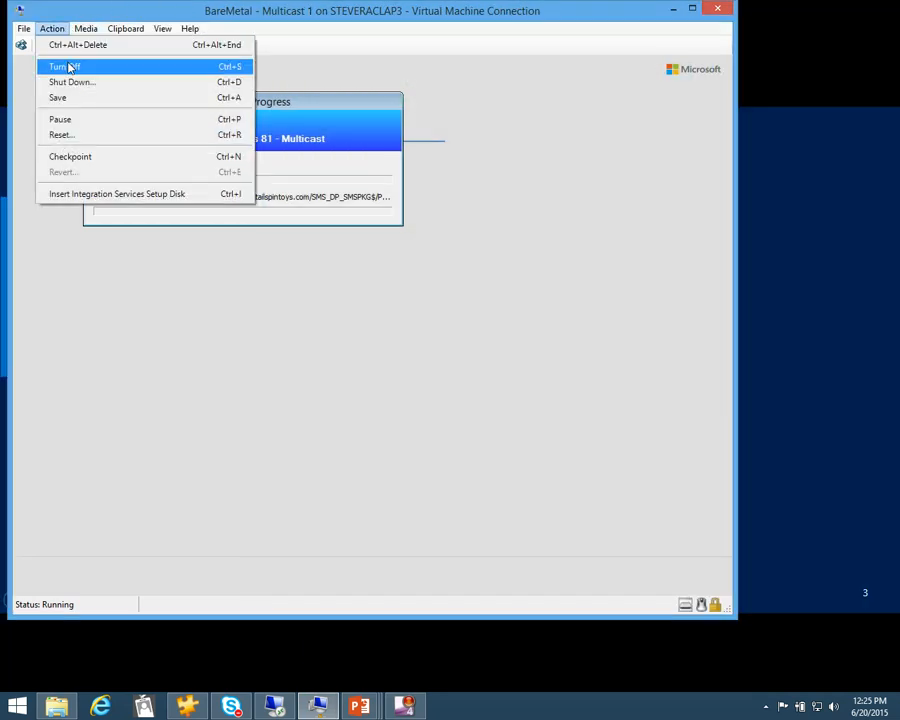
pyautogui.click(66, 66)
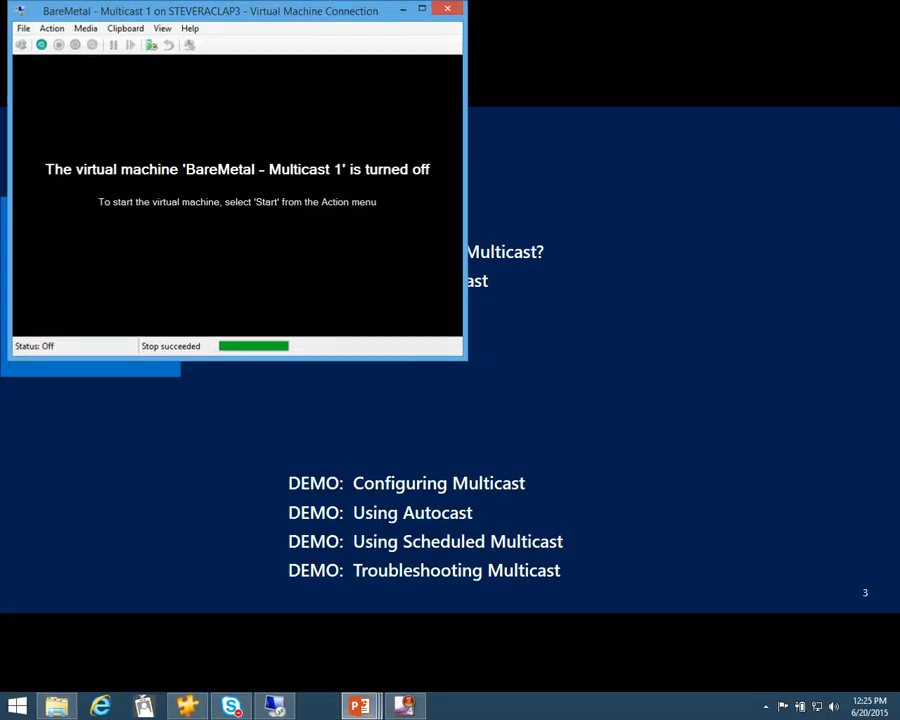
pyautogui.click(447, 9)
pyautogui.click(222, 272)
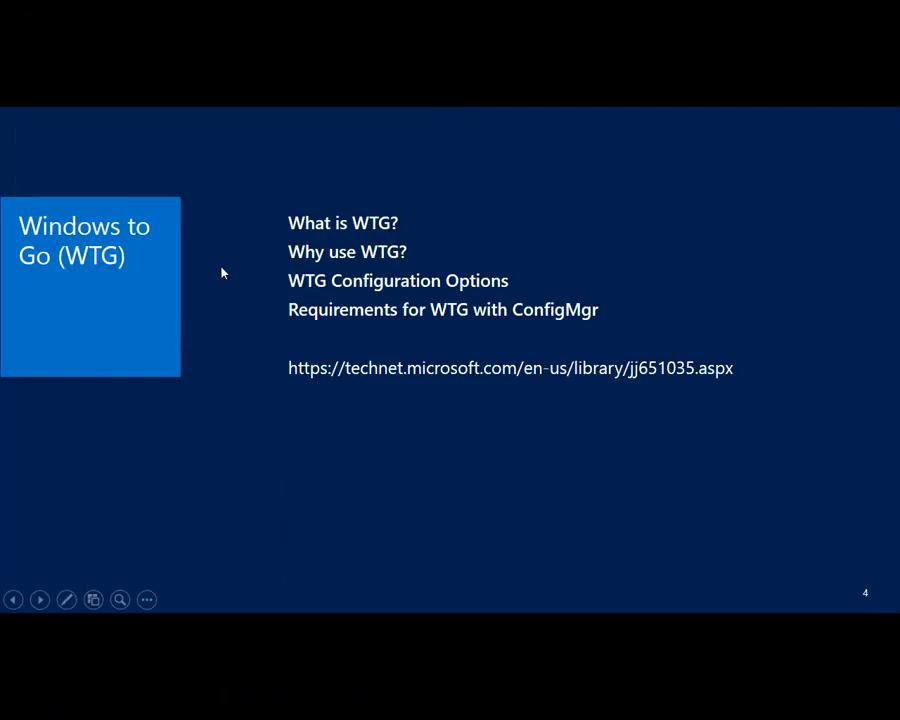
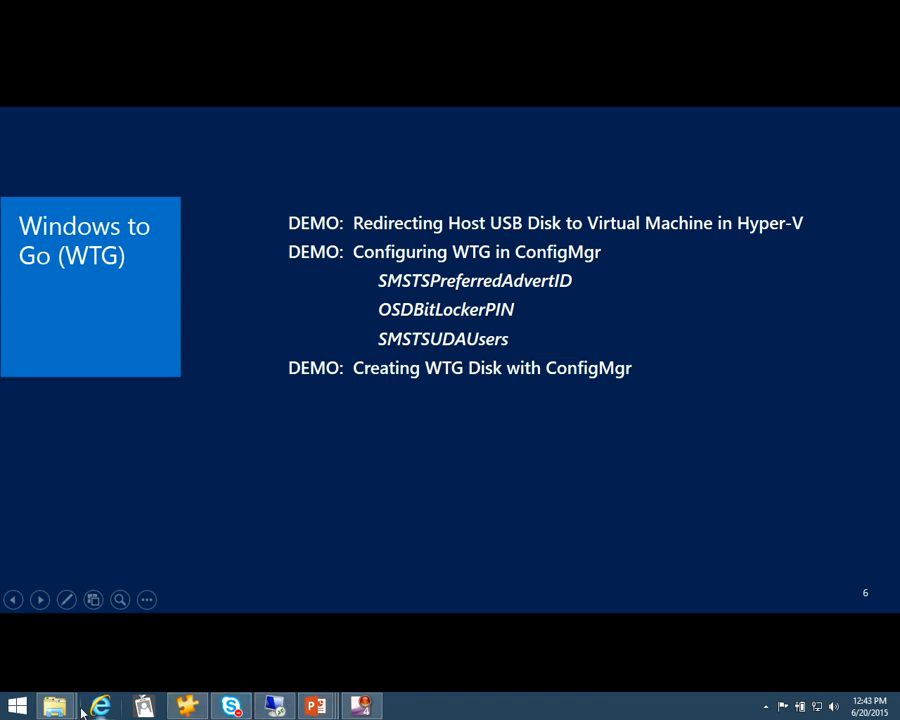
# Open Hyper-V Manager on the host and start the saved WTGDemo virtual machine
pyautogui.click(18, 708)
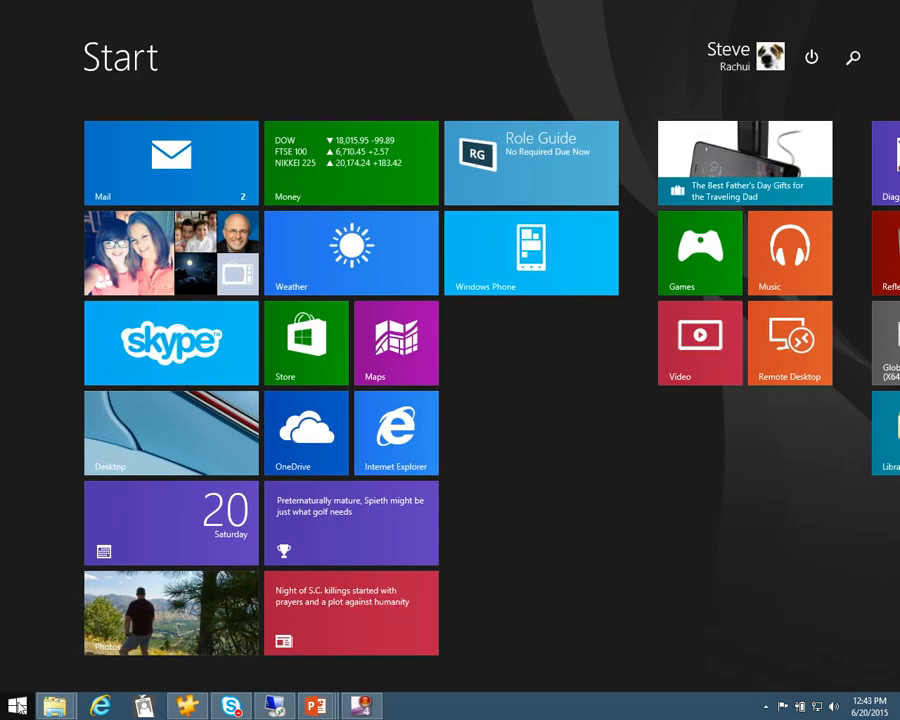
pyautogui.write('hyper-v')
pyautogui.press('Down')
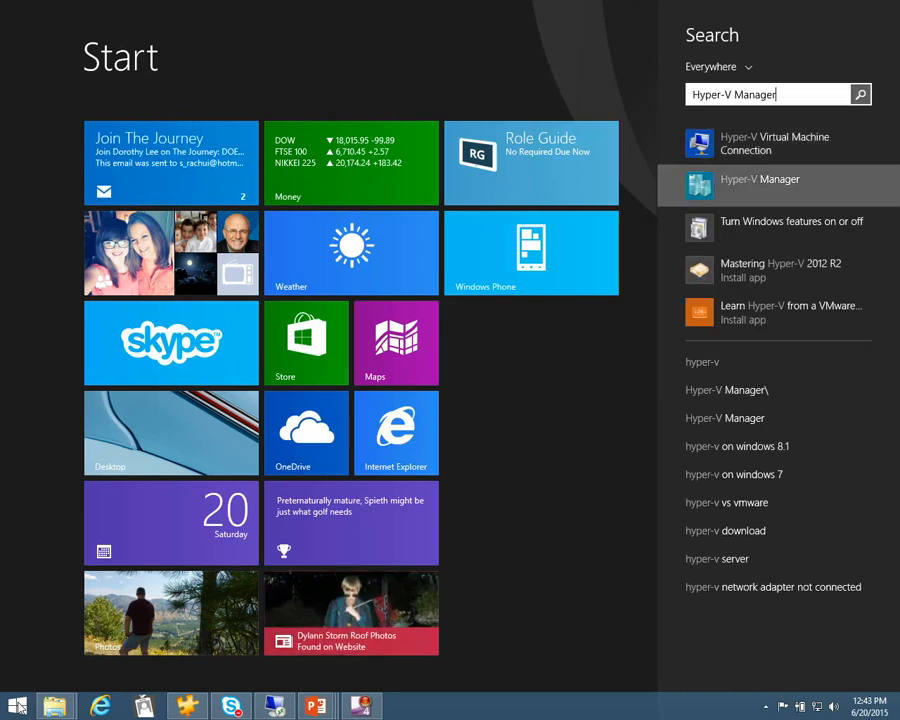
pyautogui.press('Return')
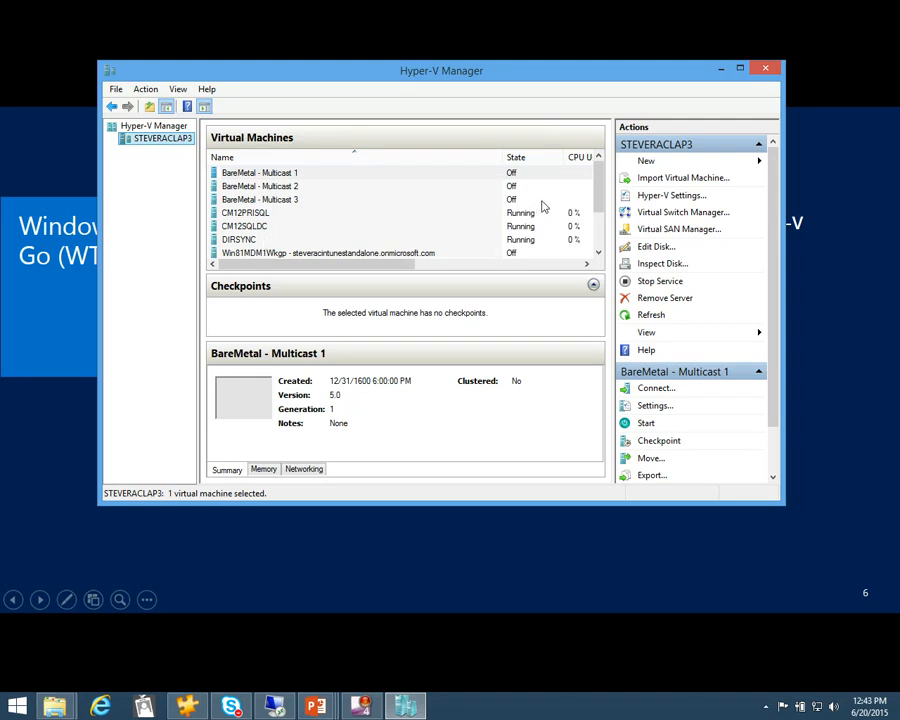
pyautogui.moveTo(600, 199); pyautogui.dragTo(603, 232)
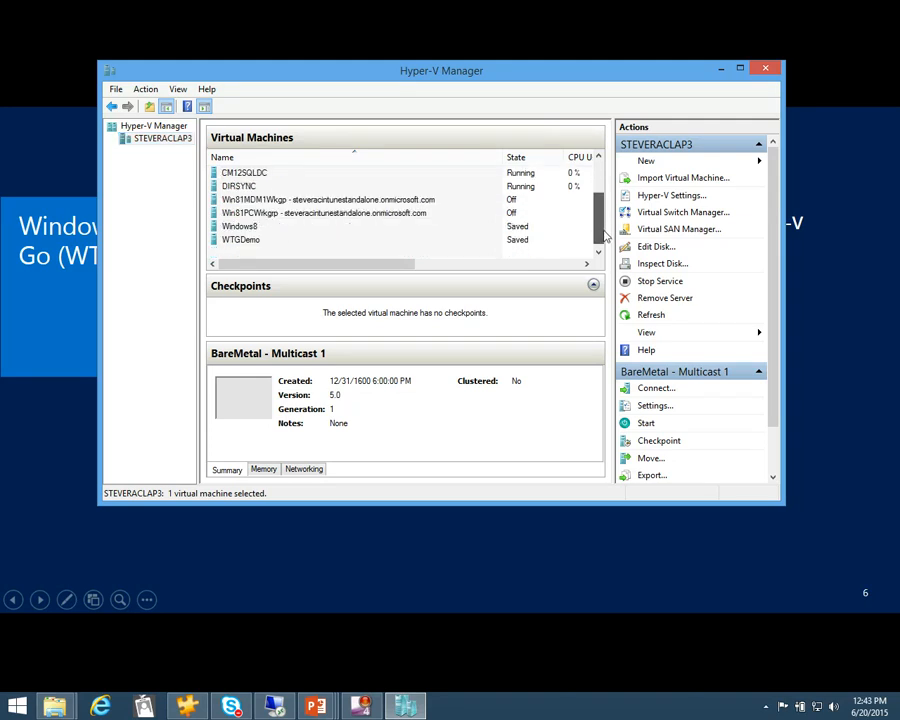
pyautogui.rightClick(270, 241)
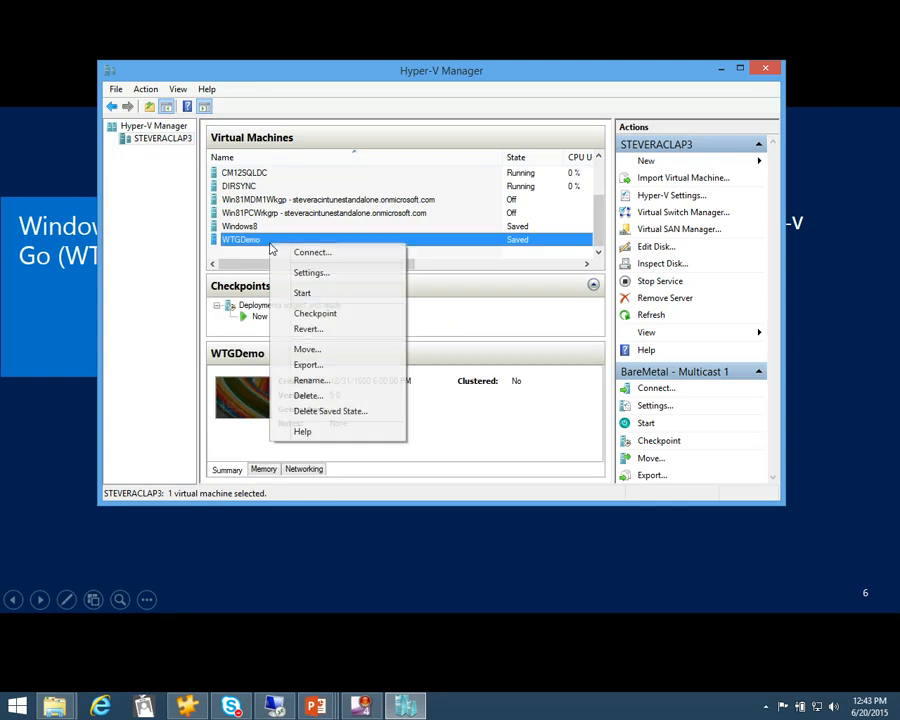
pyautogui.click(306, 292)
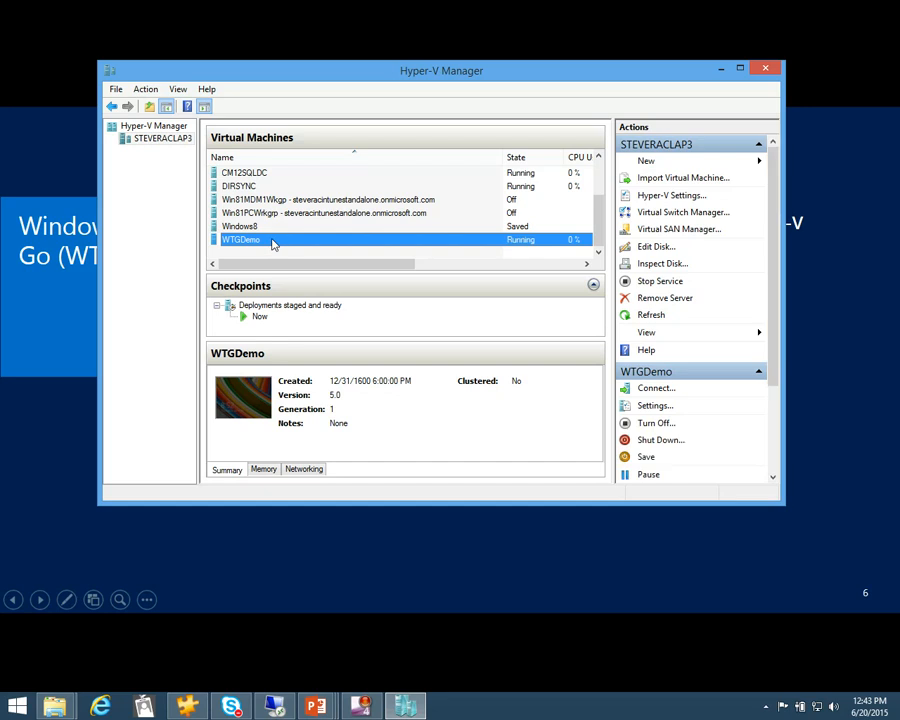
# Connect to the WTGDemo virtual machine with the host's Removable Disk (G:) redirected as a local resource
pyautogui.doubleClick(269, 243)
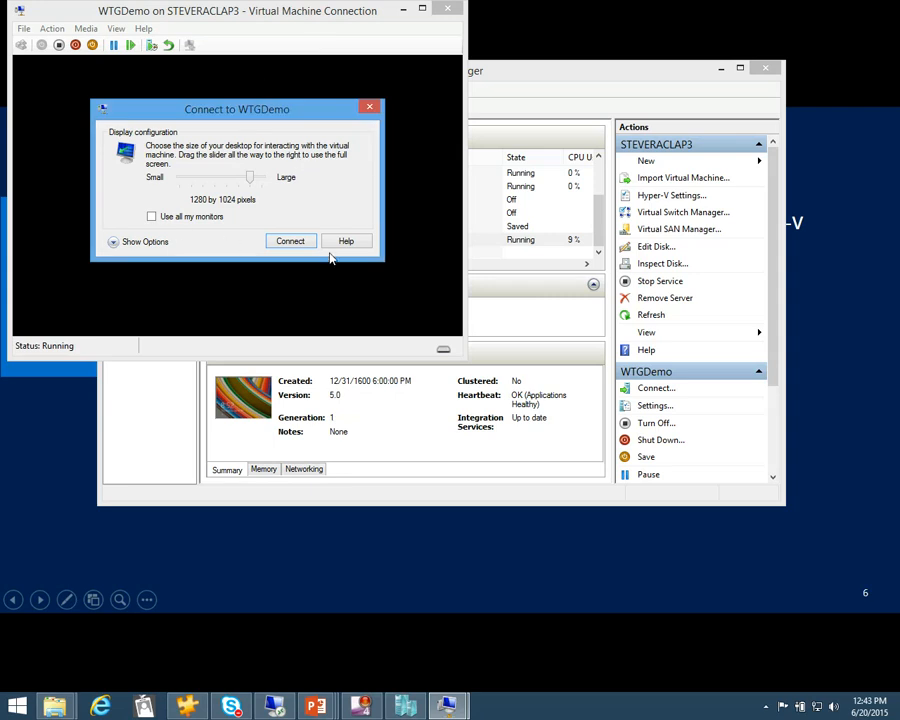
pyautogui.click(115, 246)
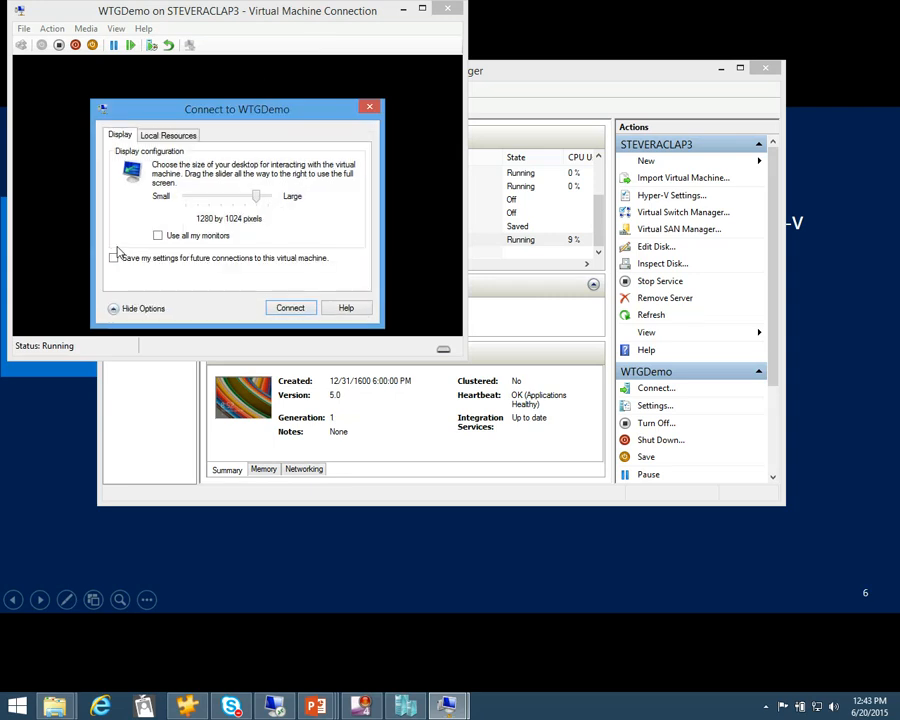
pyautogui.click(182, 140)
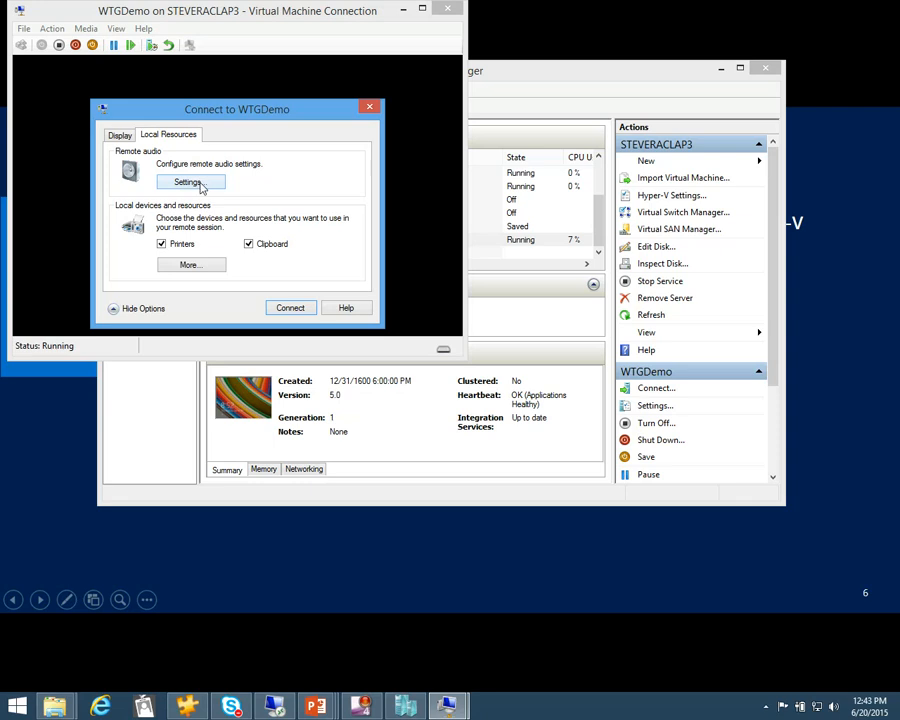
pyautogui.click(190, 265)
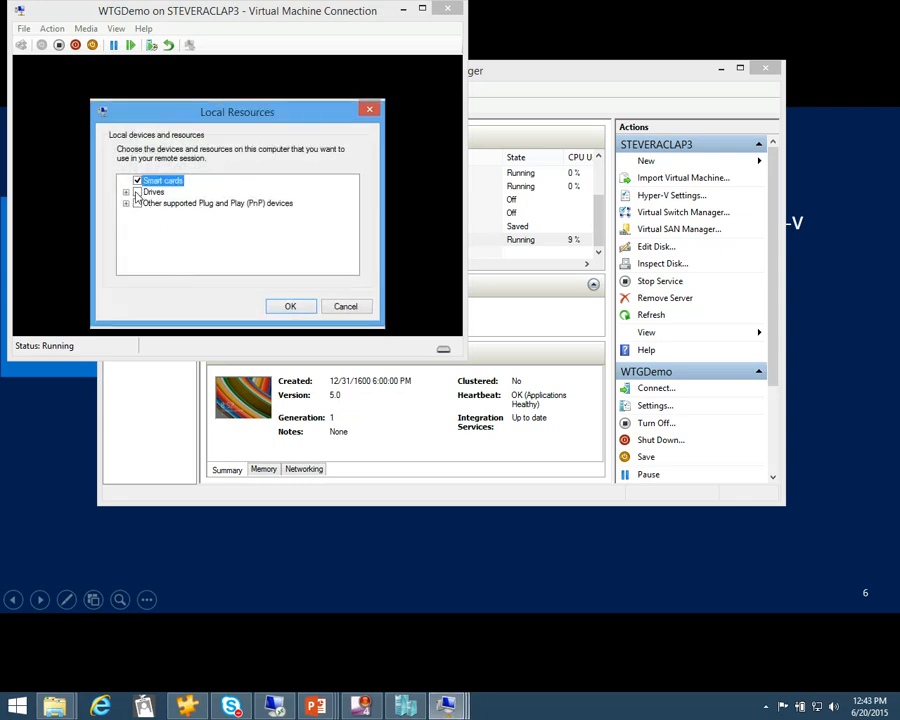
pyautogui.click(126, 192)
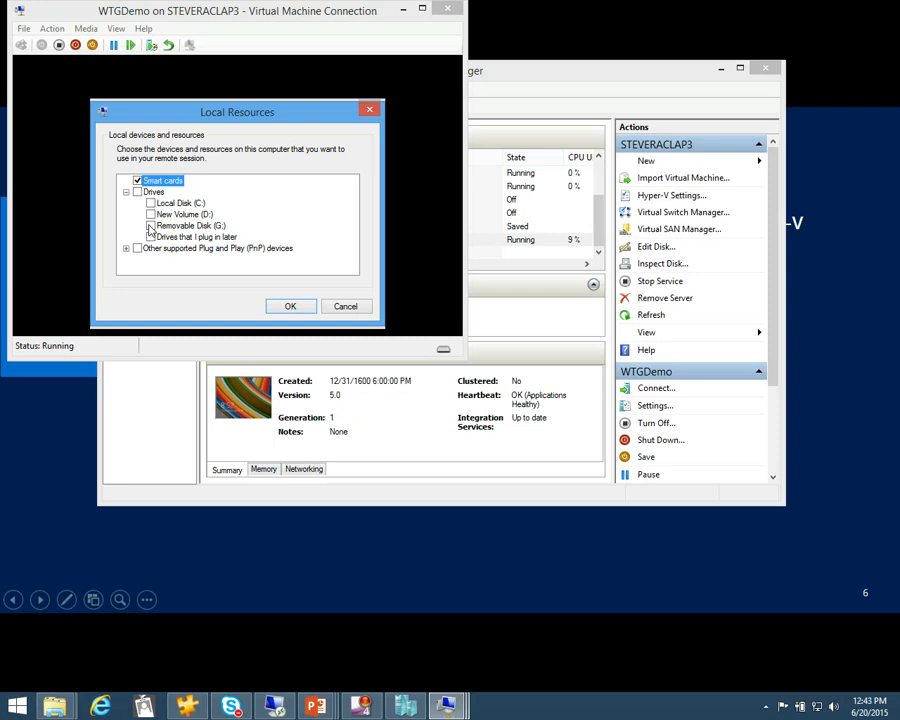
pyautogui.click(151, 225)
pyautogui.click(283, 307)
pyautogui.click(281, 309)
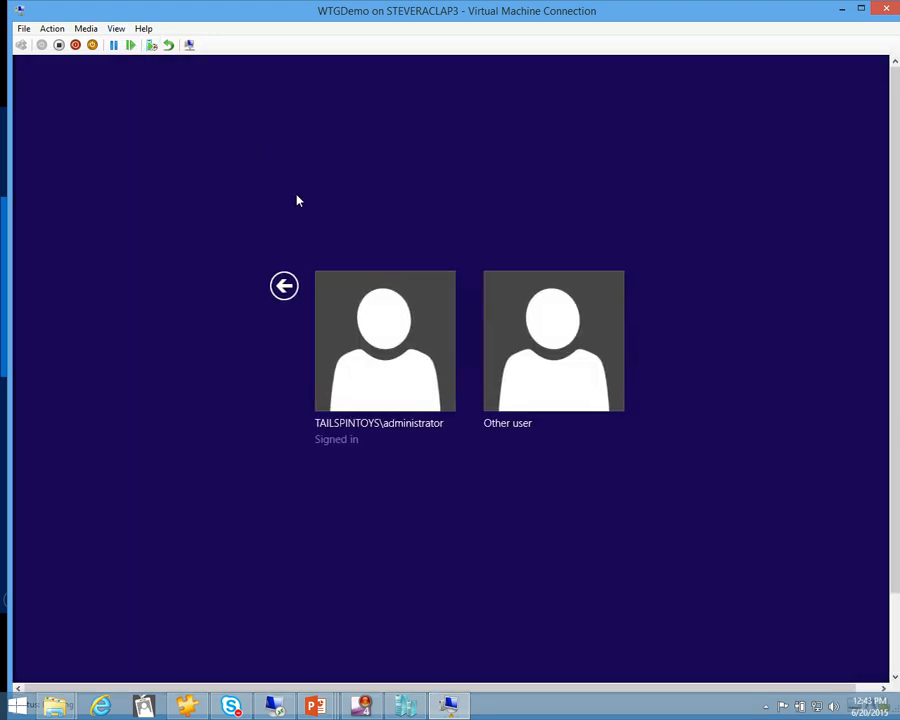
# Sign in to WTGDemo as TAILSPINTOYS\administrator by entering the account password
pyautogui.click(398, 374)
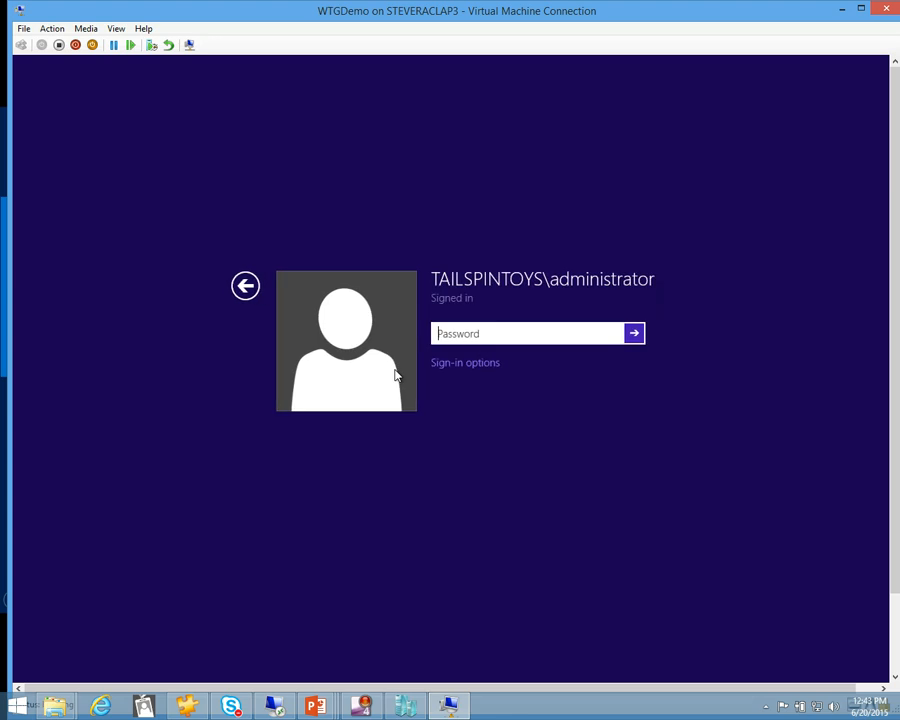
pyautogui.write('P@s')
pyautogui.press('Return')
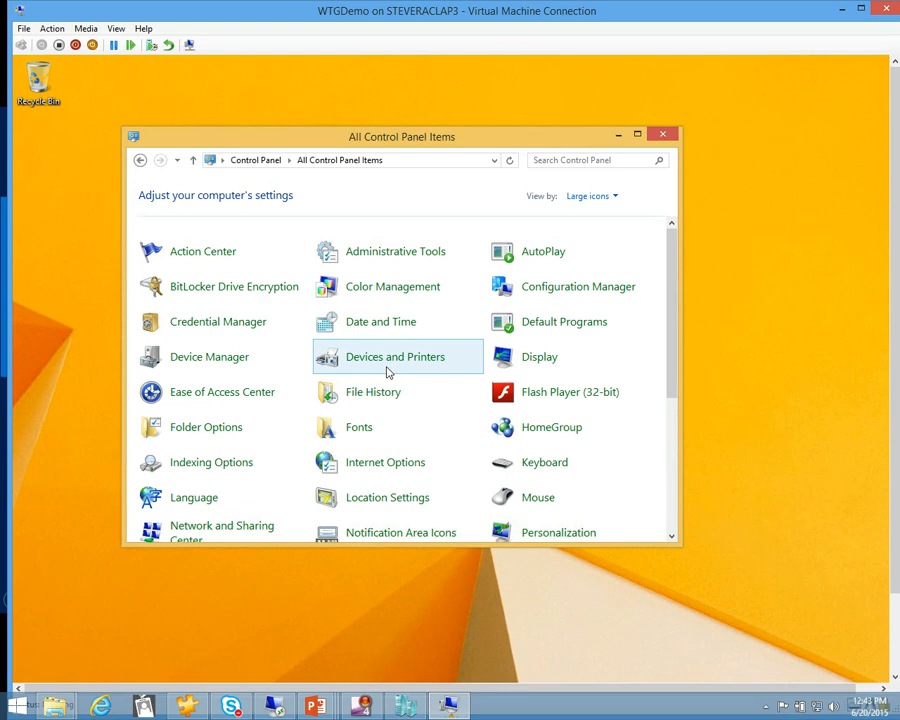
# Browse This PC inside WTGDemo and try to open the redirected G drive
pyautogui.moveTo(892, 320); pyautogui.dragTo(880, 480)
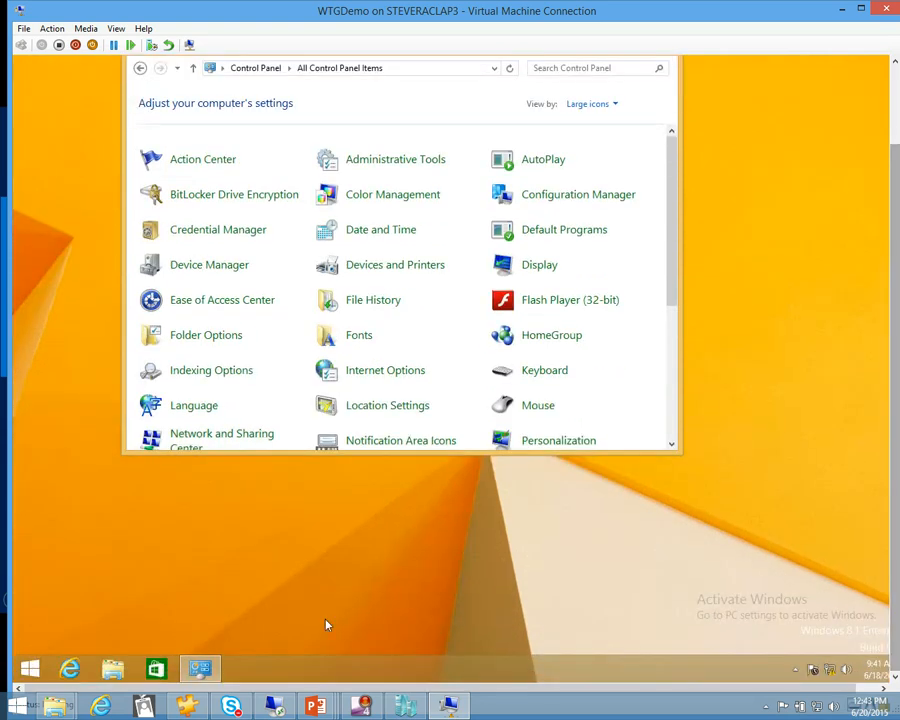
pyautogui.click(113, 670)
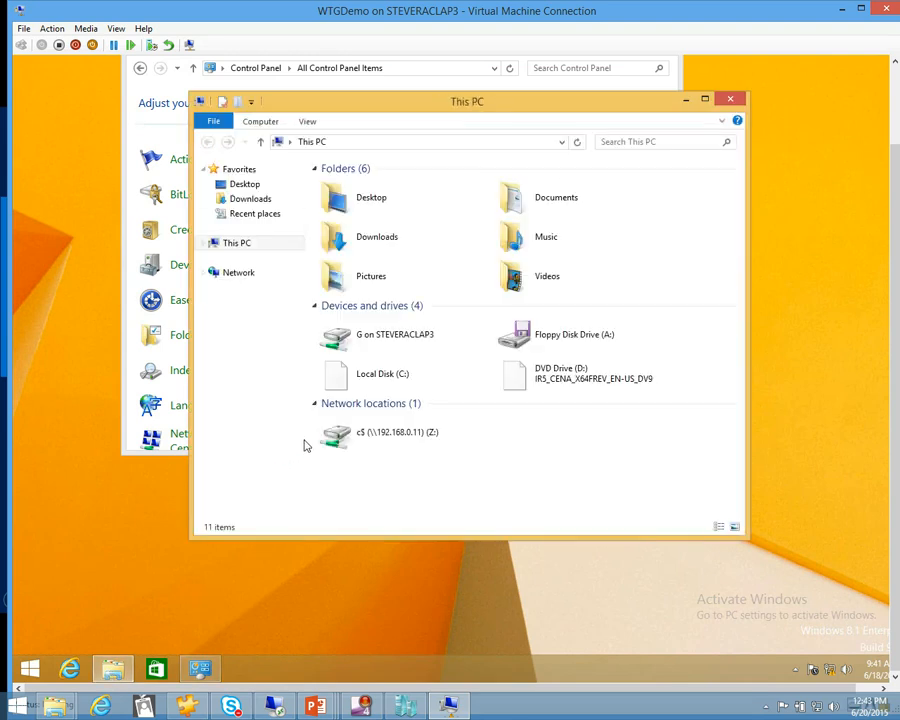
pyautogui.click(415, 344)
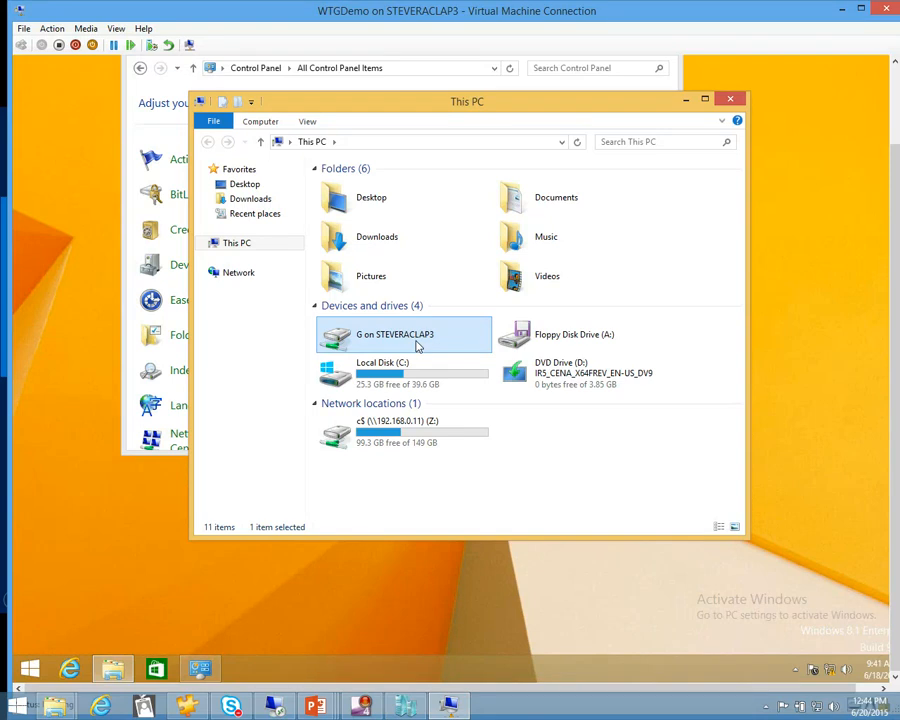
pyautogui.doubleClick(418, 344)
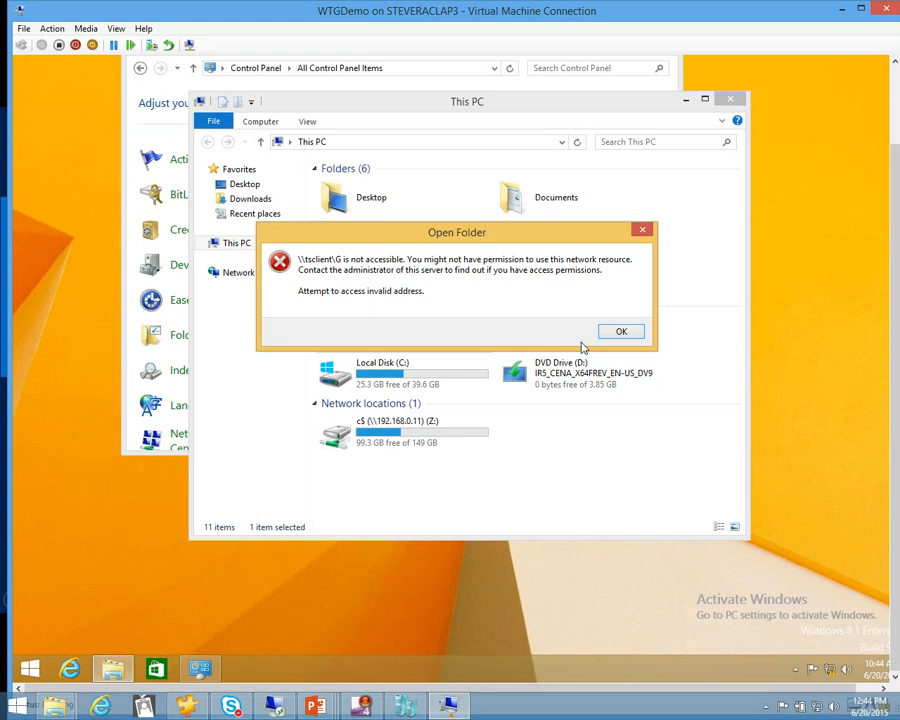
pyautogui.click(621, 332)
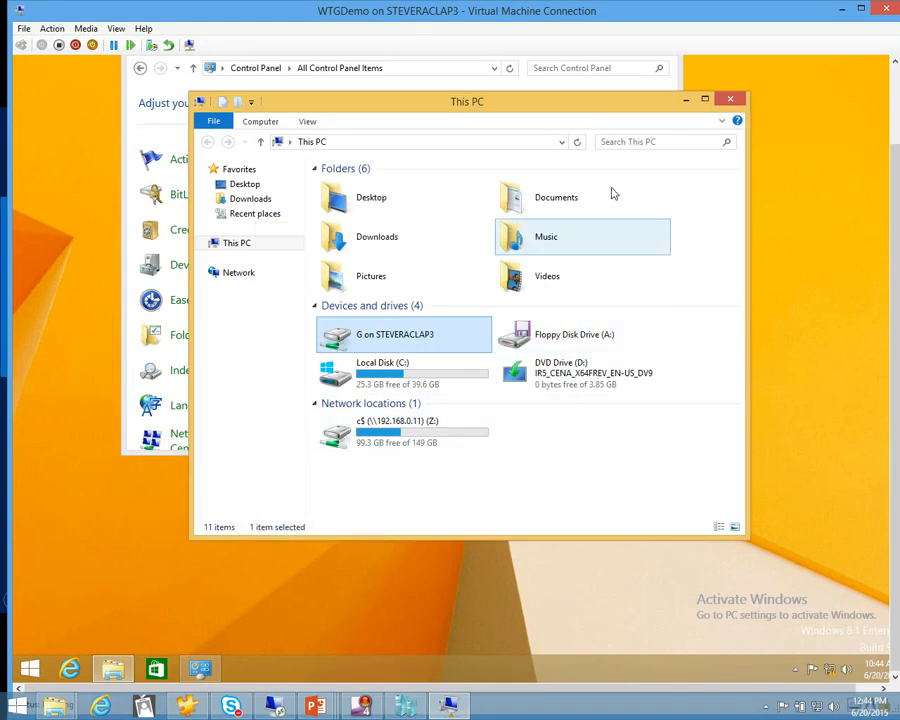
# Close the This PC and Control Panel windows in WTGDemo and clear the Hyper-V windows off the slide
pyautogui.click(731, 98)
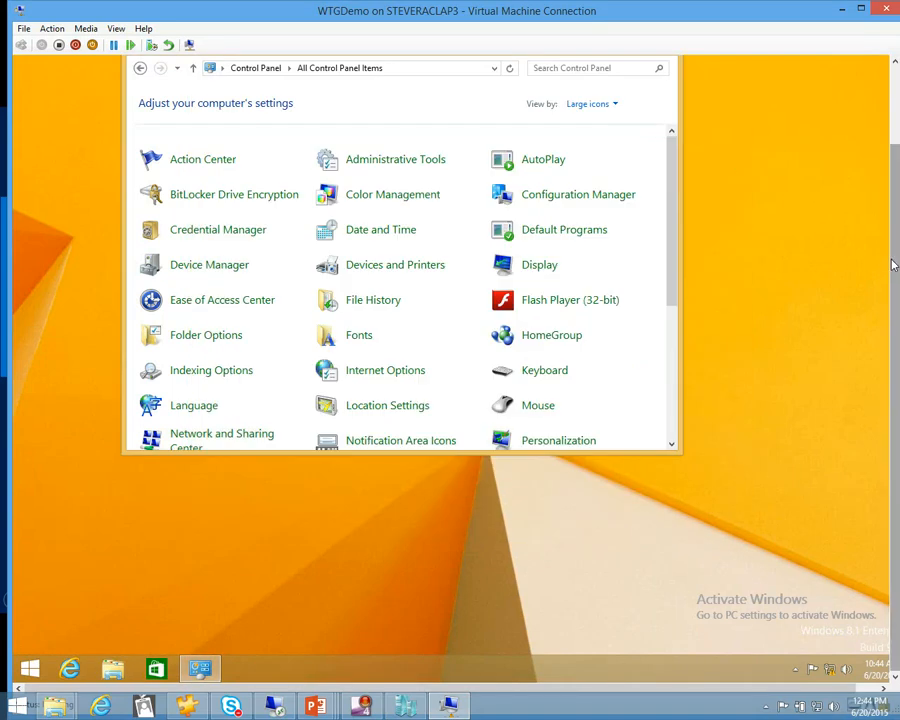
pyautogui.scroll(3, 897, 262)
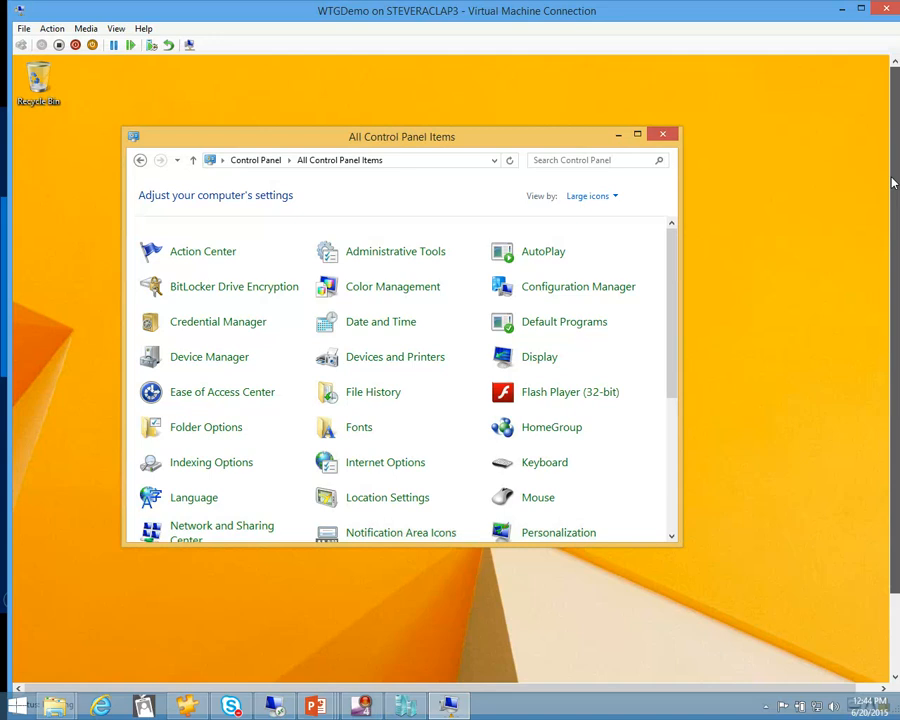
pyautogui.click(662, 134)
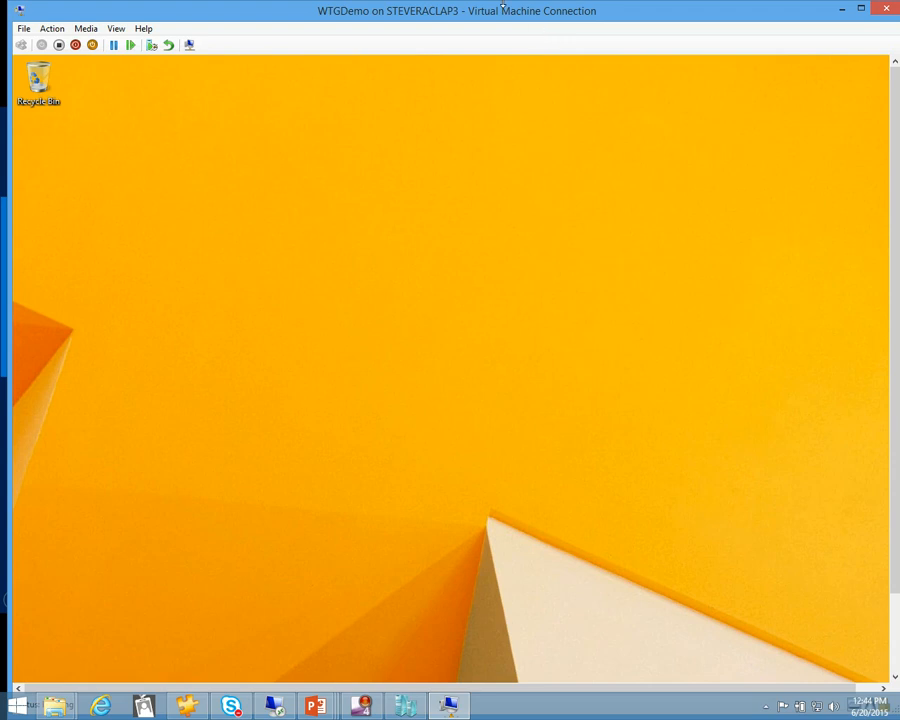
pyautogui.moveTo(512, 17); pyautogui.dragTo(899, 262)
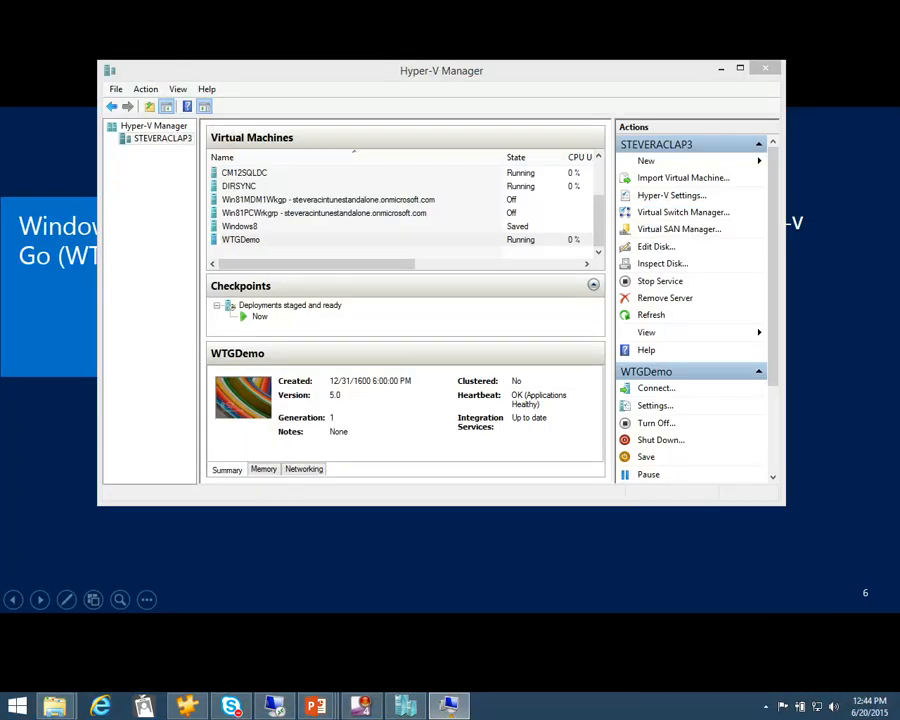
pyautogui.click(721, 68)
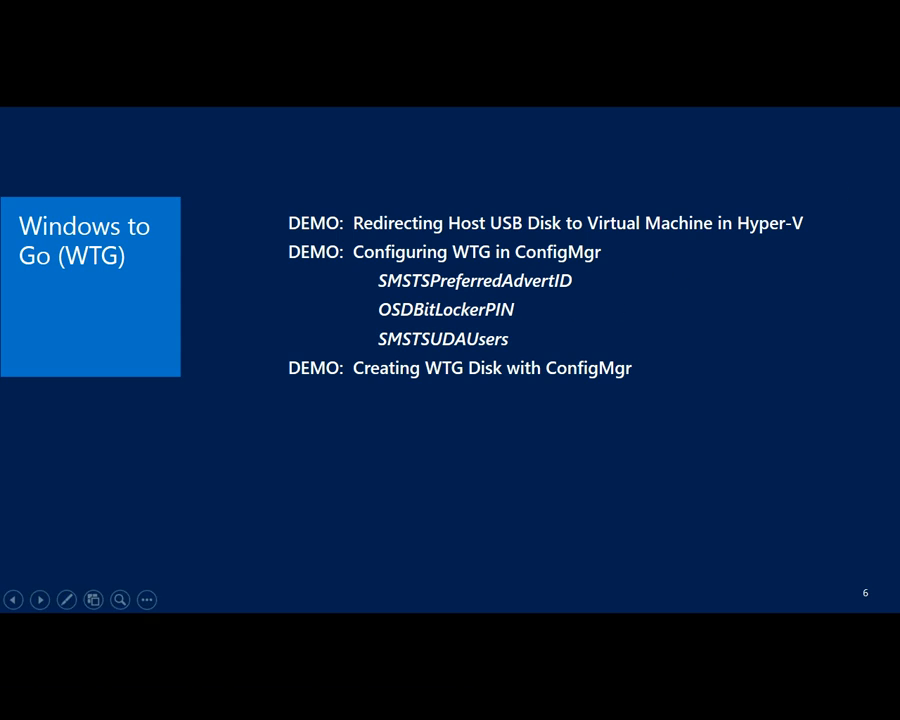
# Switch to the Configuration Manager console in the 192.168.0.11 remote session and show its Software Library workspace
pyautogui.hotkey('ctrl', 't')
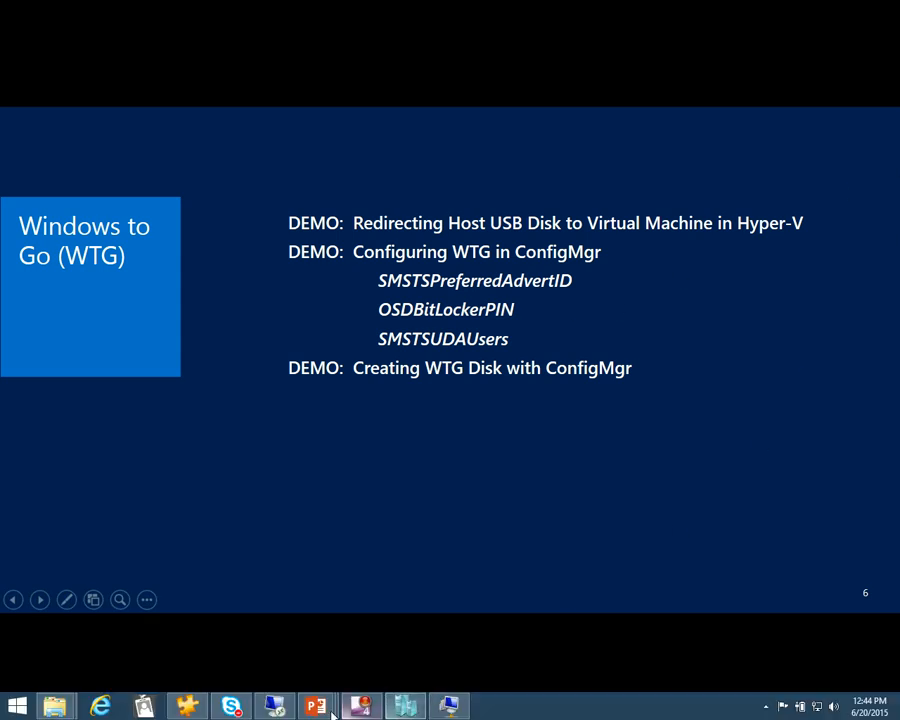
pyautogui.moveTo(276, 709)
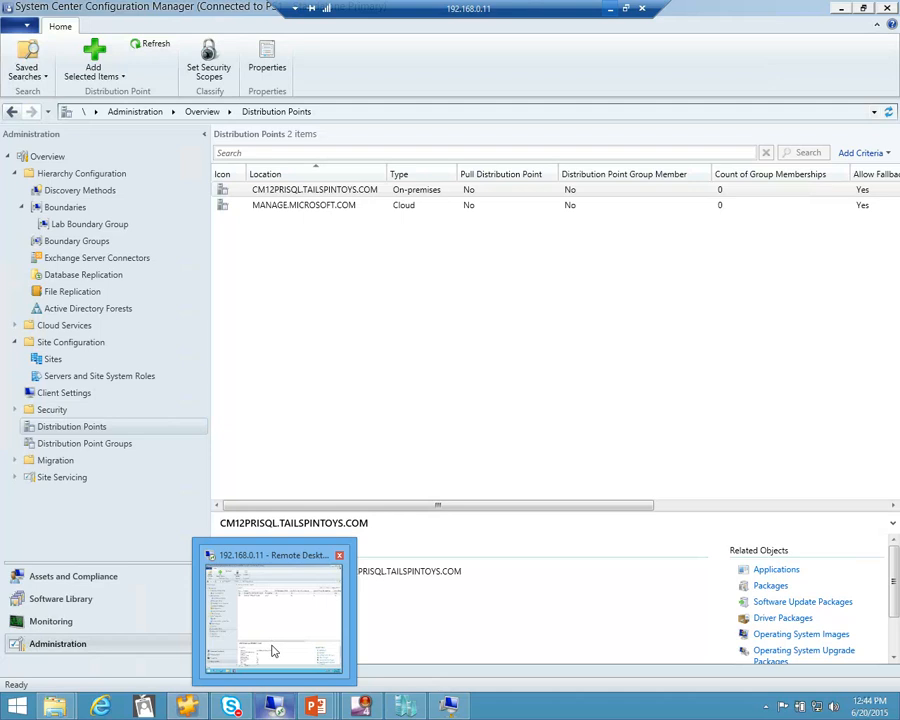
pyautogui.click(276, 648)
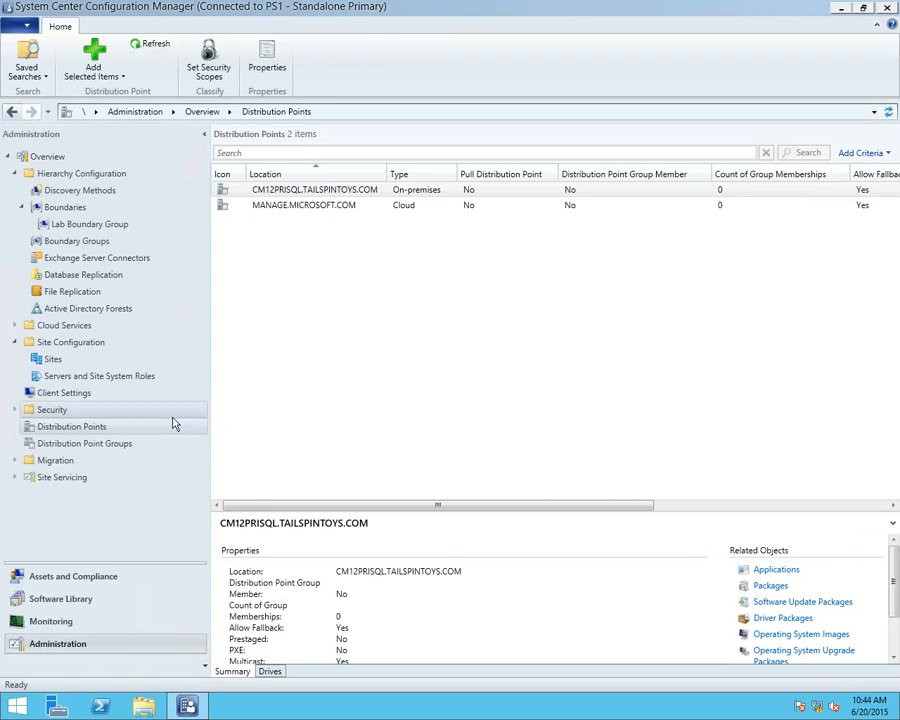
pyautogui.click(75, 598)
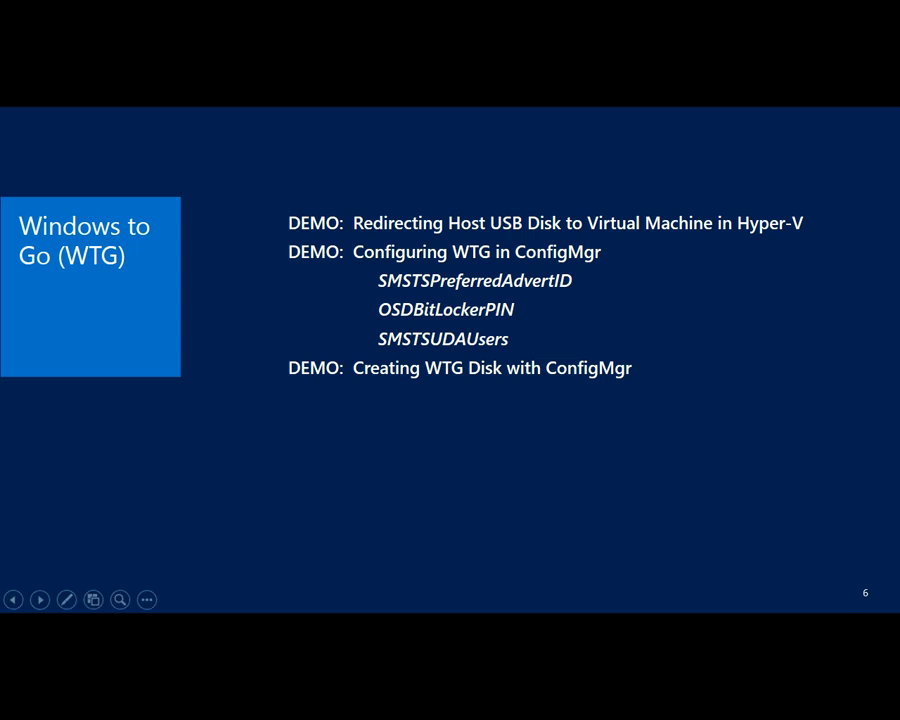
pyautogui.hotkey('ctrl', 't')
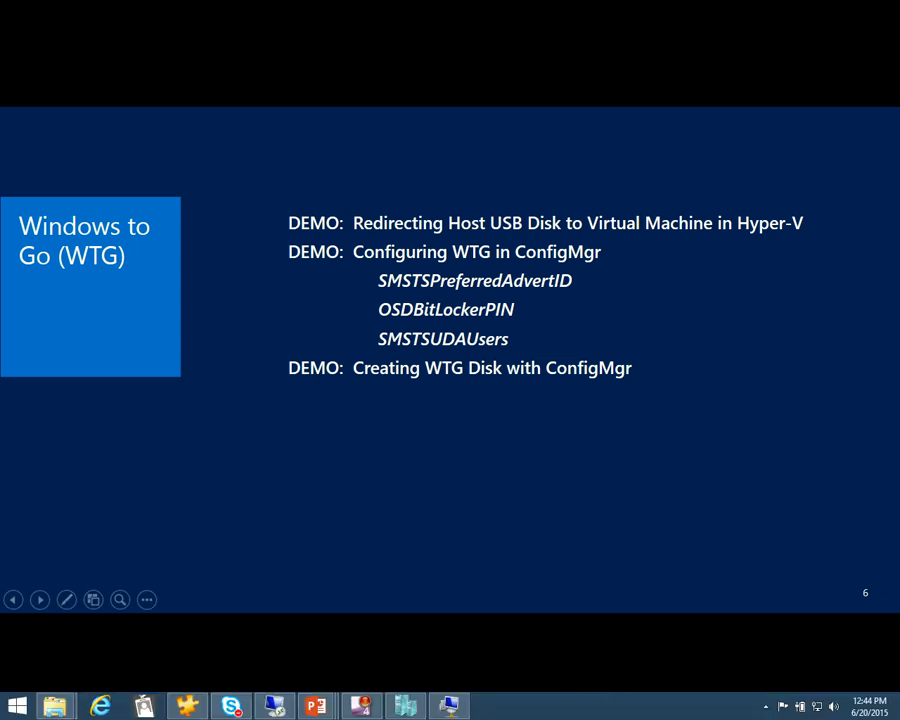
pyautogui.moveTo(366, 709)
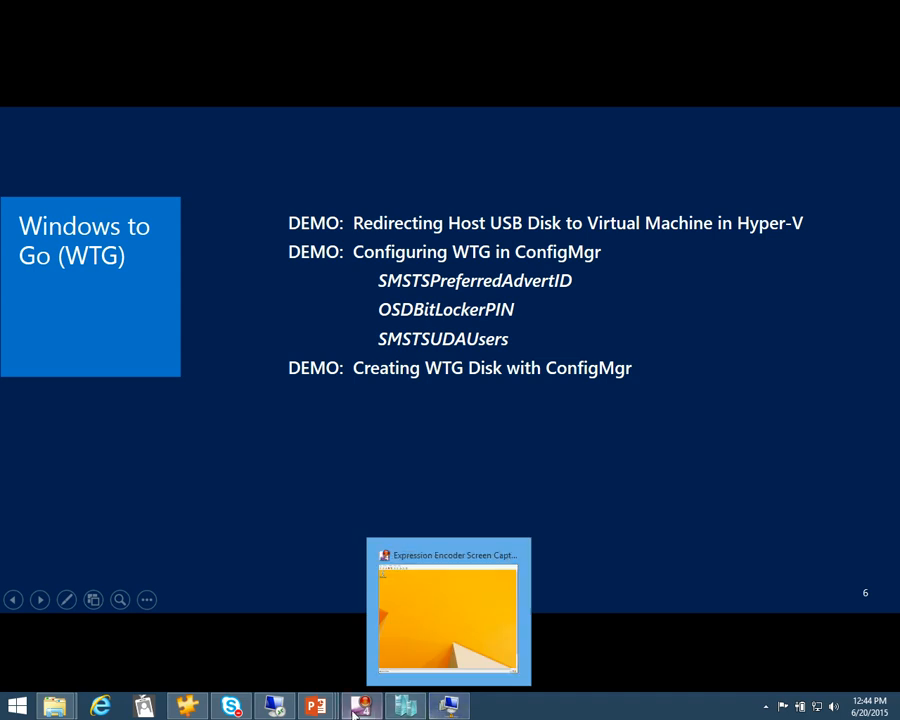
pyautogui.click(280, 711)
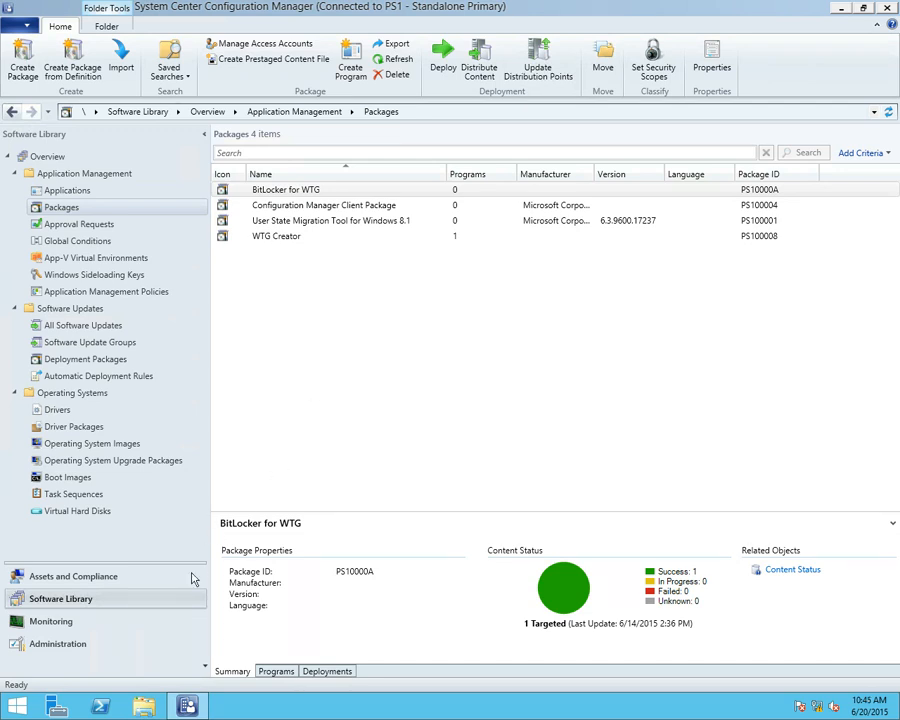
# Start the Create Task Sequence Media Wizard, select Prestaged media as the type and continue to Media Management
pyautogui.rightClick(67, 496)
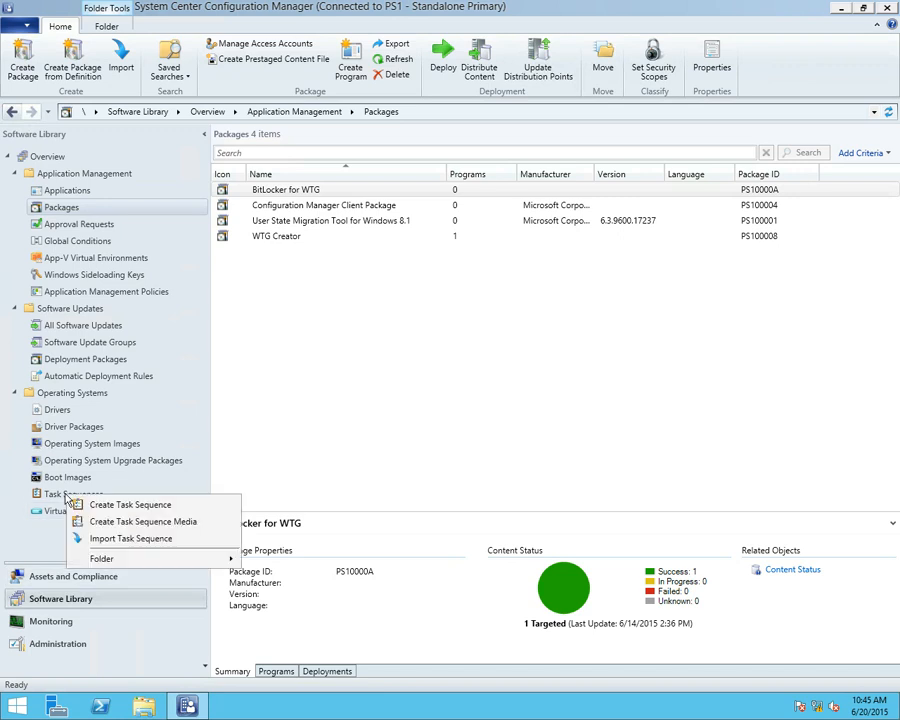
pyautogui.click(163, 522)
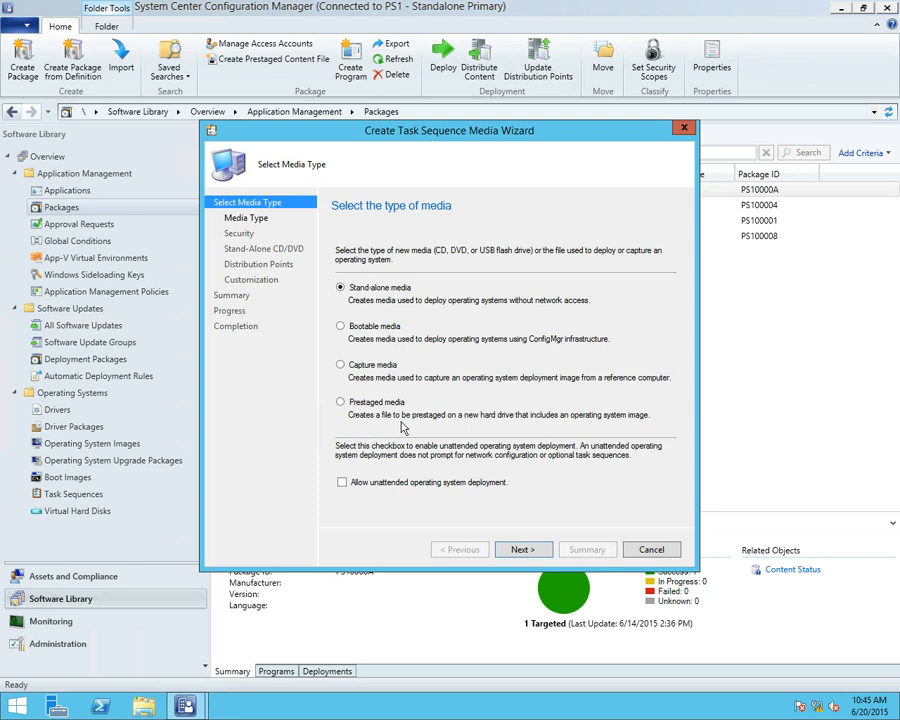
pyautogui.click(341, 402)
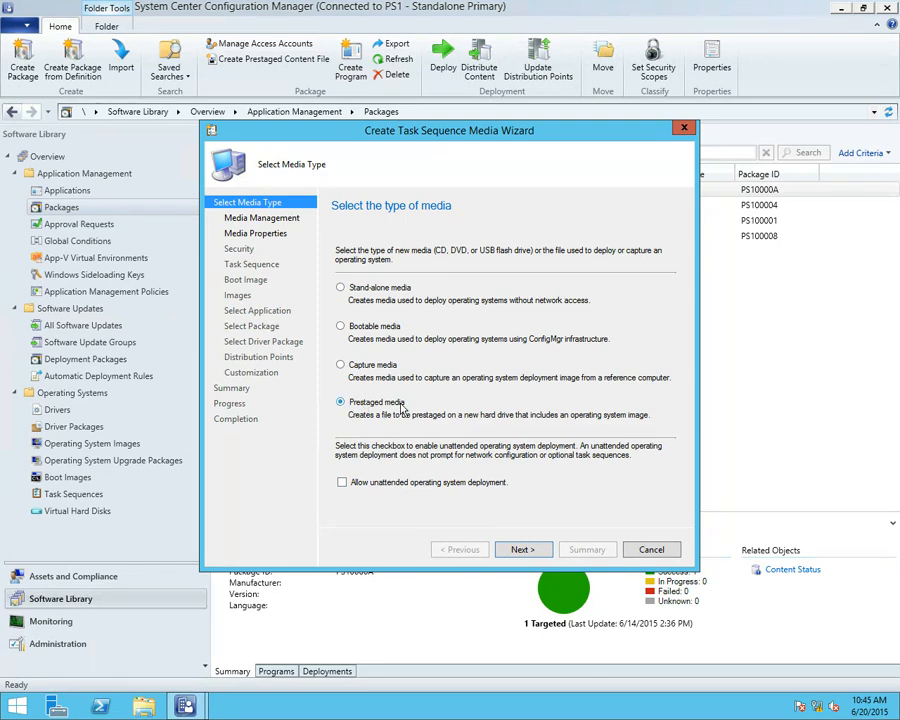
pyautogui.click(524, 548)
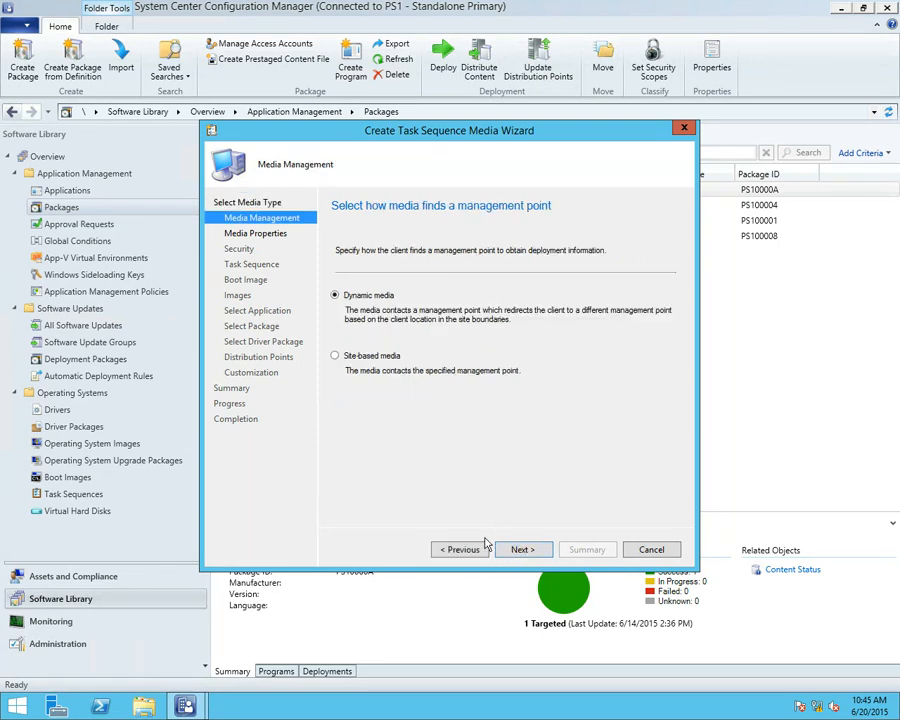
# Choose site-based media and set the output media file to c:\test.wim, continuing to the security settings
pyautogui.click(352, 355)
pyautogui.click(520, 548)
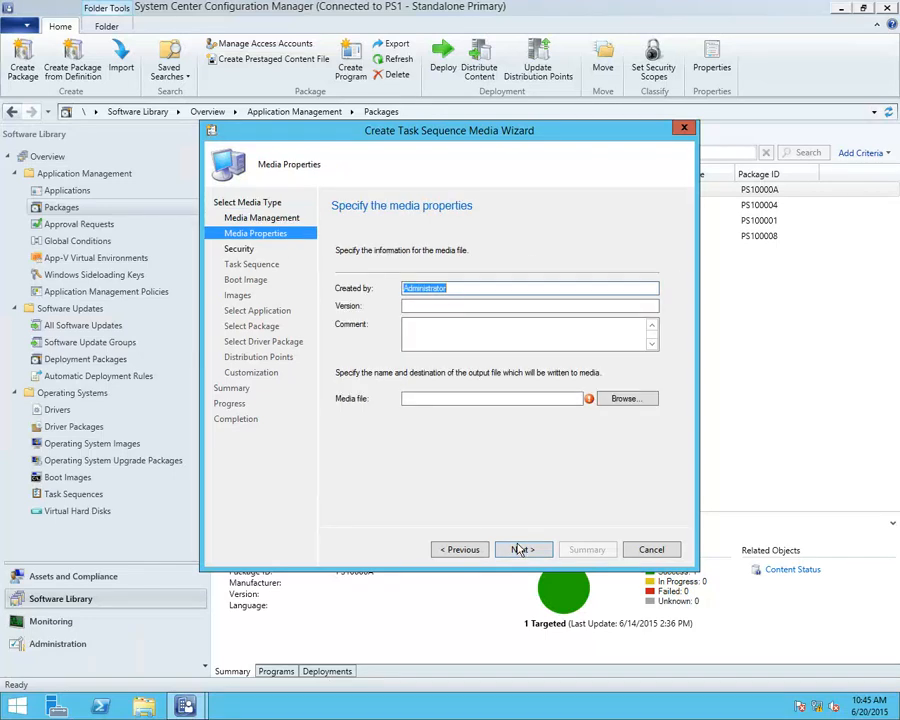
pyautogui.click(421, 397)
pyautogui.write('c:\test.w')
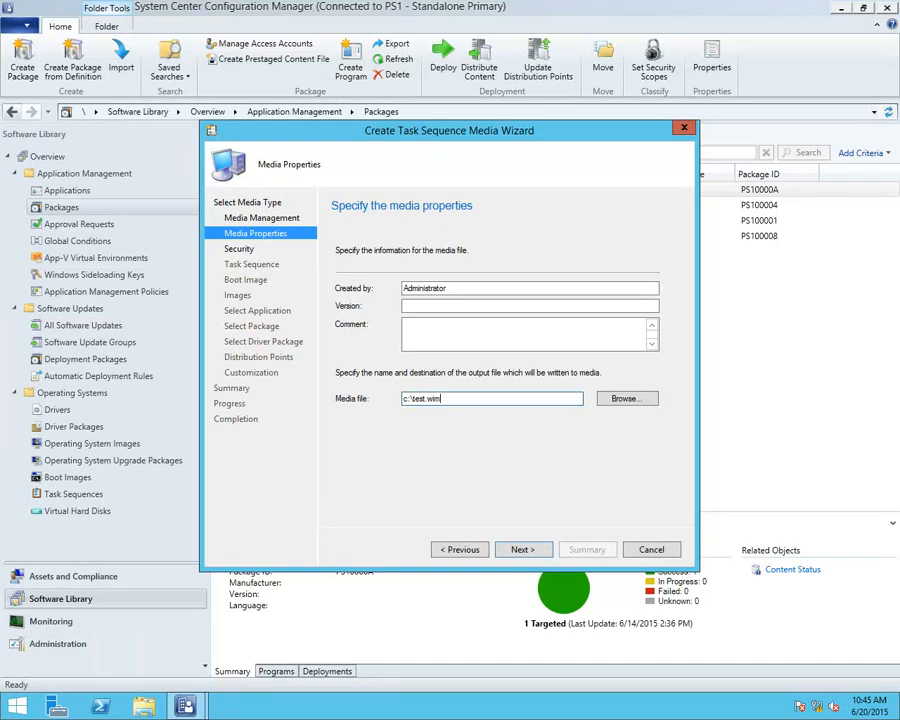
pyautogui.click(519, 550)
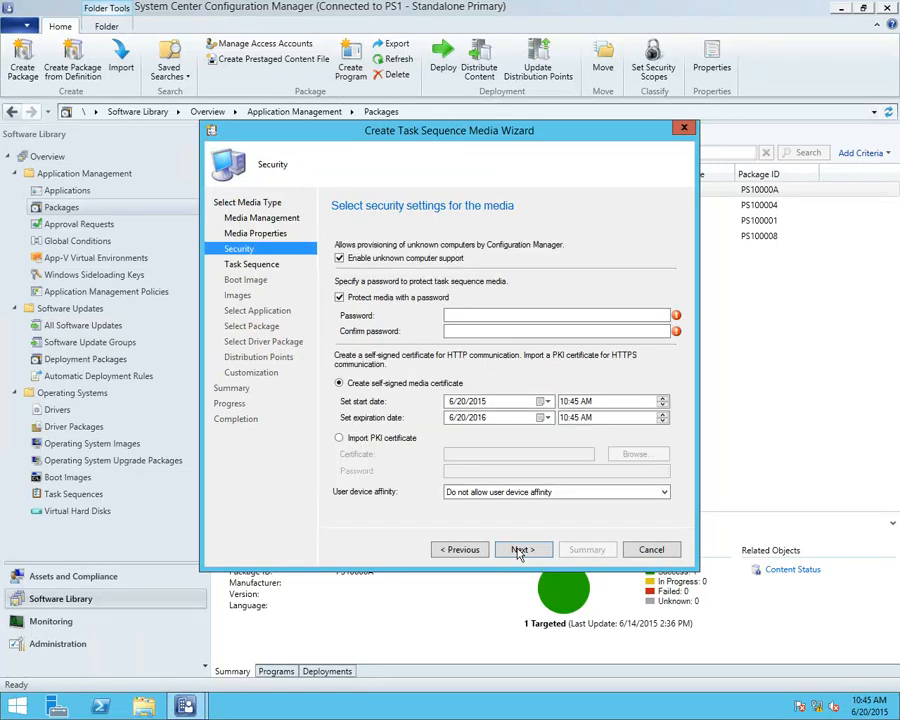
# Turn off password protection for the media and select the Install Windows 81 task sequence
pyautogui.click(411, 297)
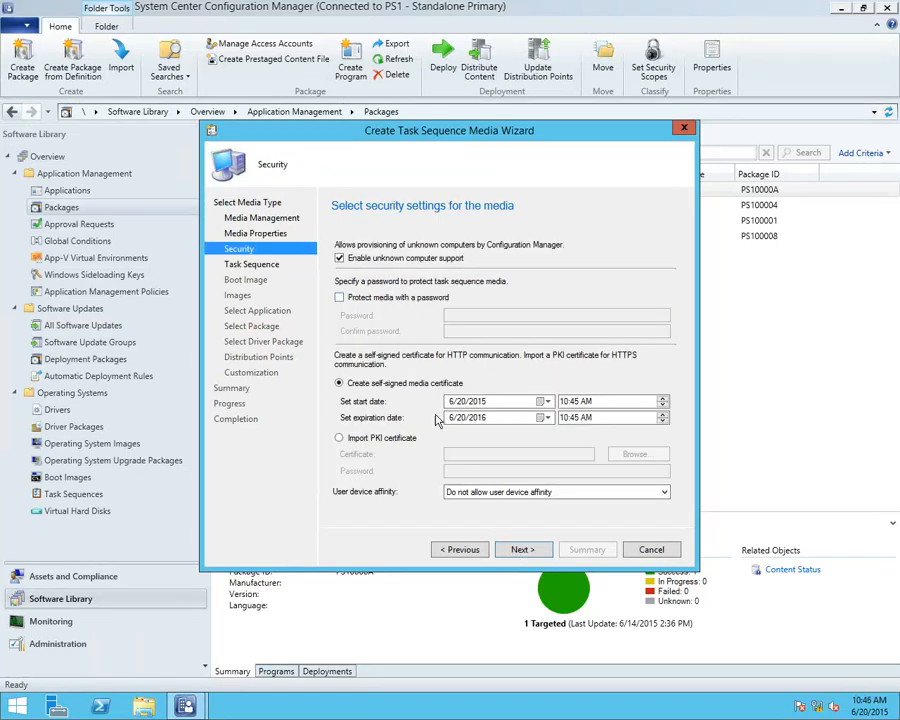
pyautogui.click(522, 550)
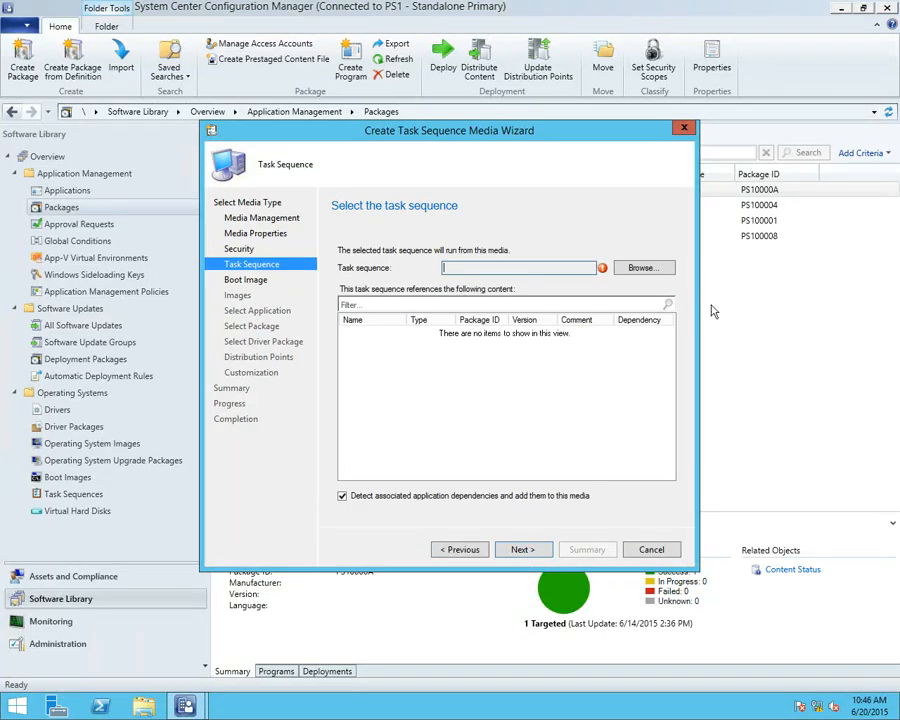
pyautogui.click(645, 268)
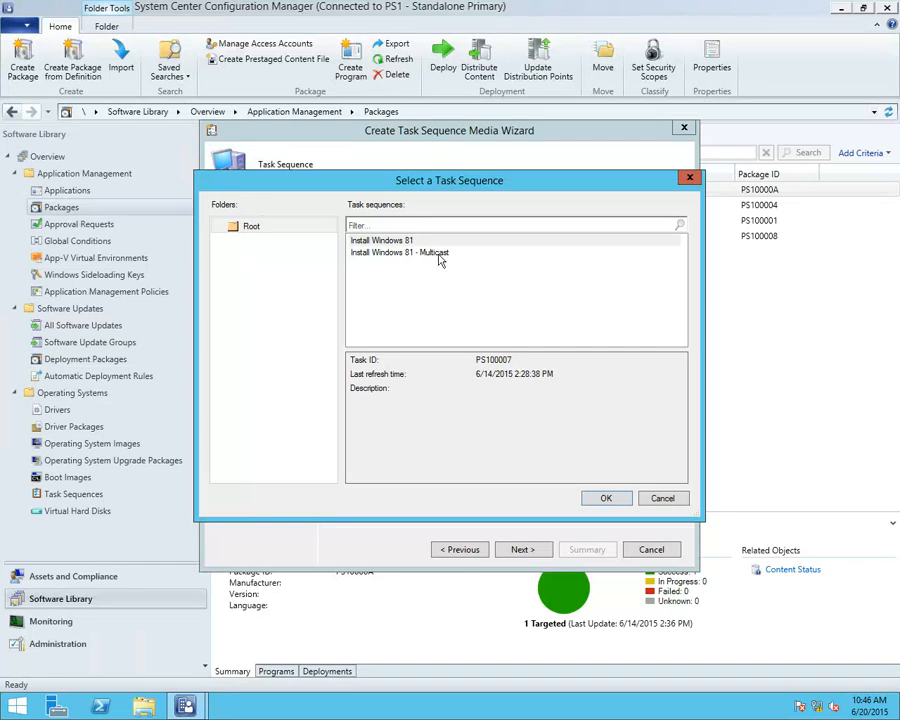
pyautogui.click(405, 241)
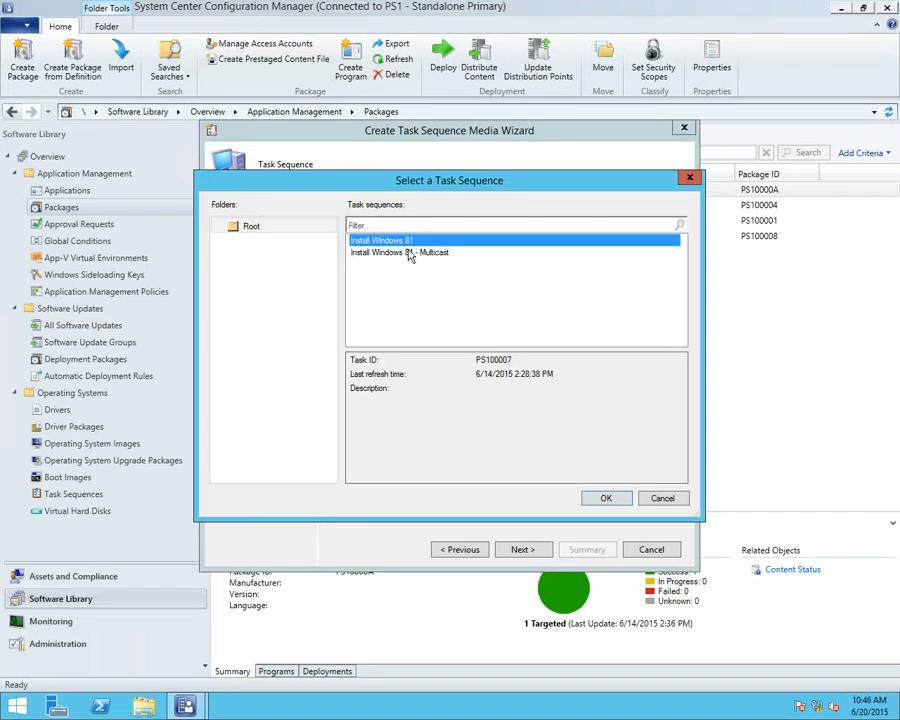
pyautogui.click(607, 499)
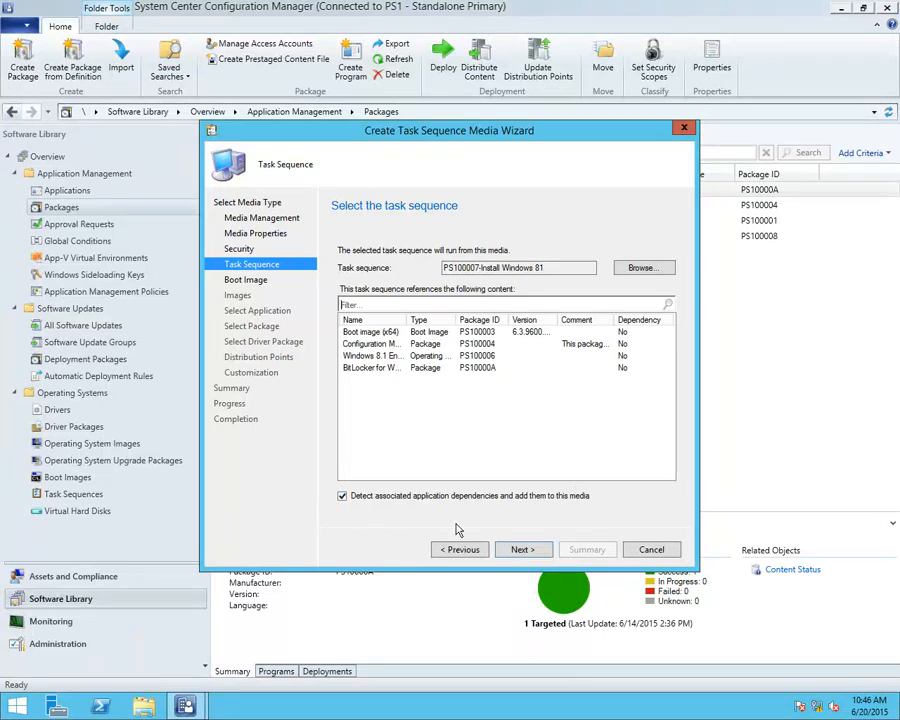
pyautogui.click(524, 549)
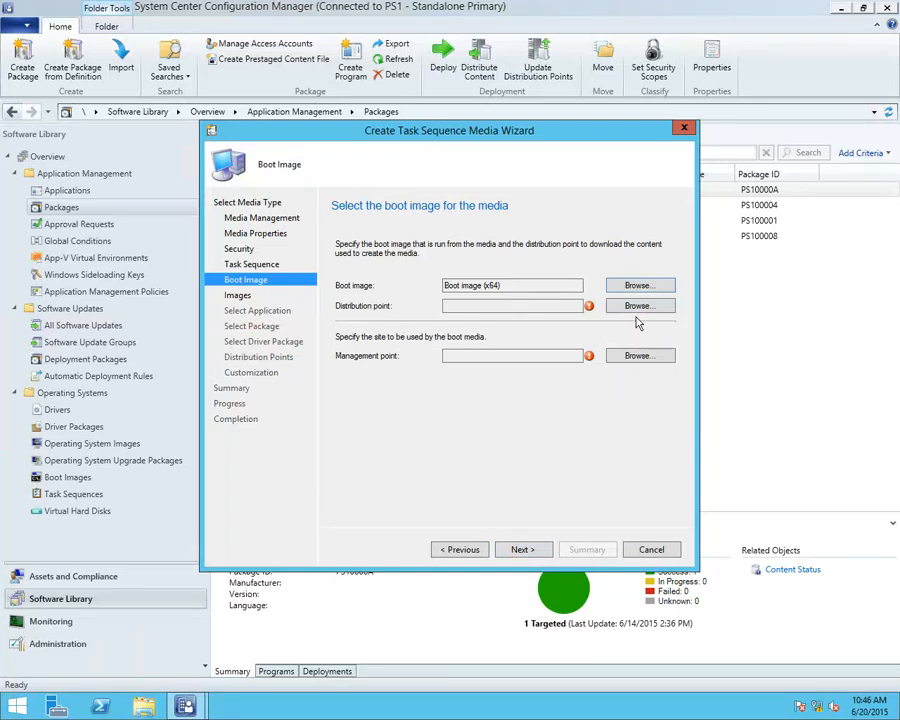
# Assign CM12PRISQL.TAILSPINTOYS.COM as both the distribution point and the management point for the boot image
pyautogui.click(638, 305)
pyautogui.click(450, 315)
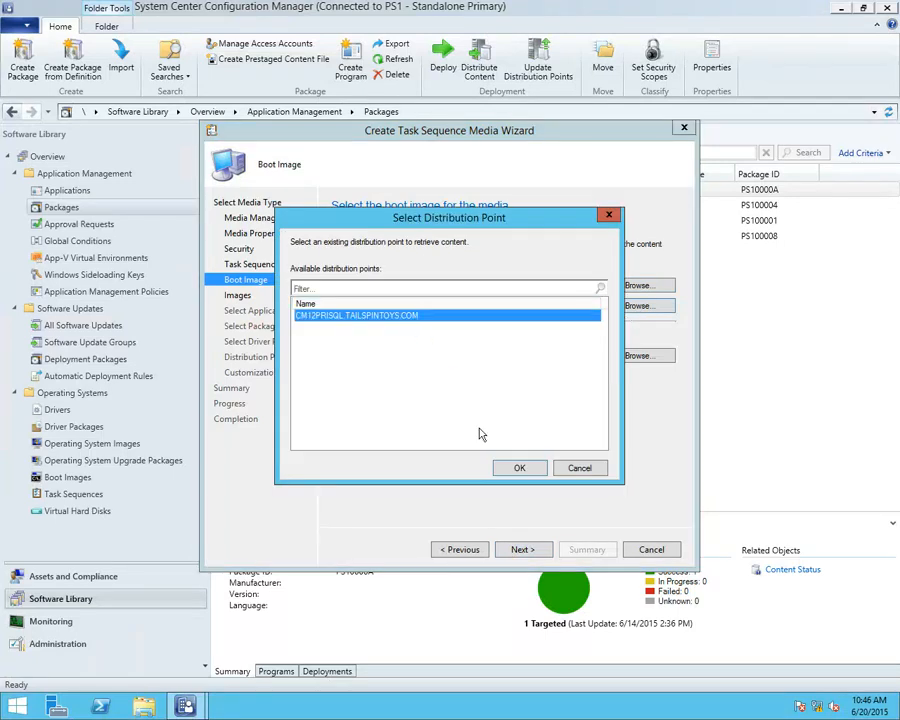
pyautogui.click(519, 467)
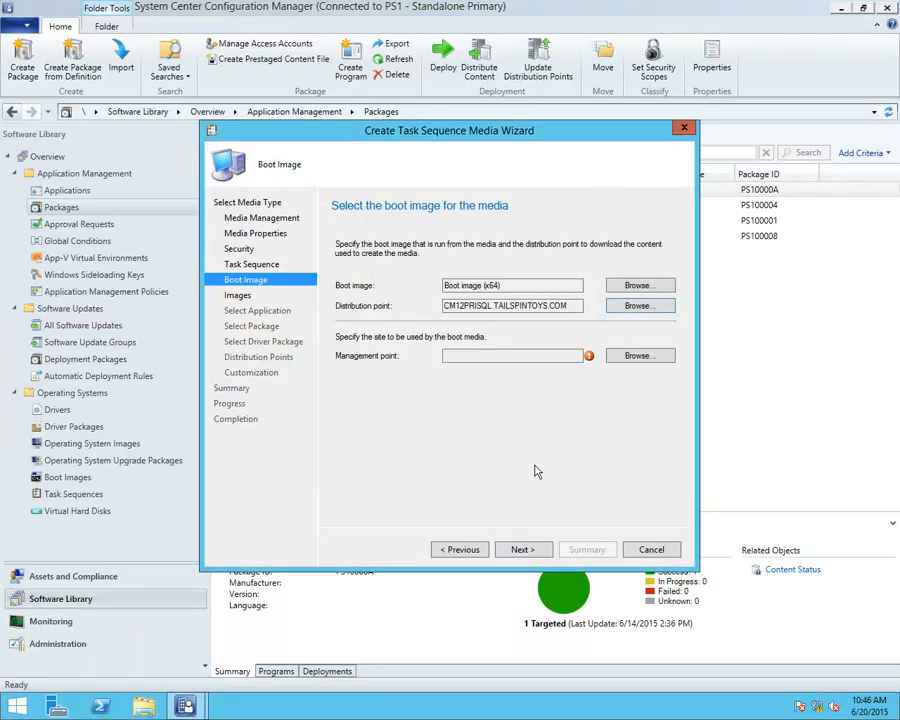
pyautogui.click(629, 362)
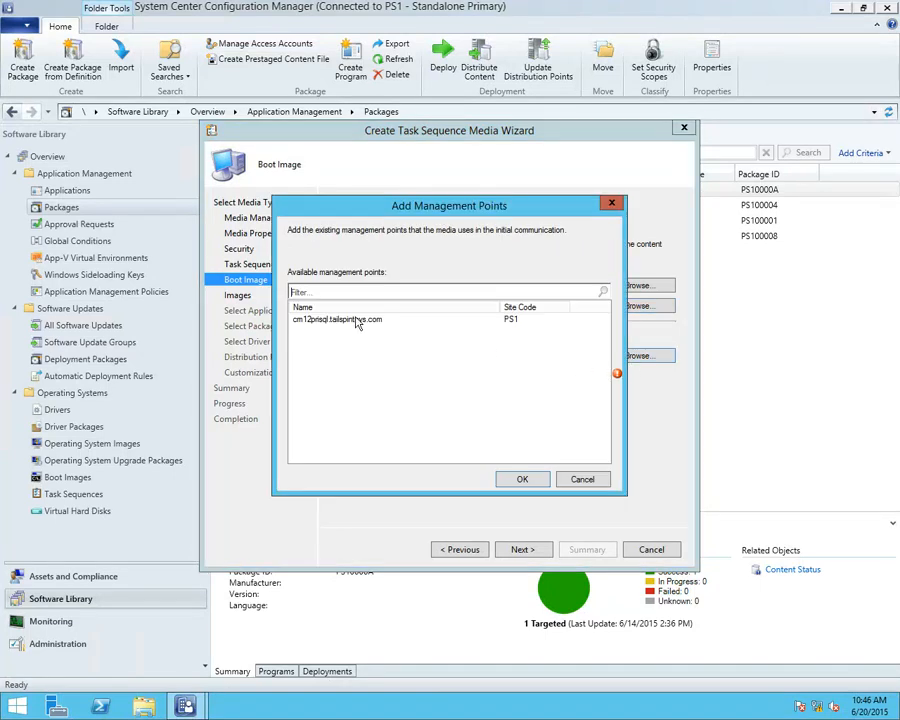
pyautogui.click(392, 320)
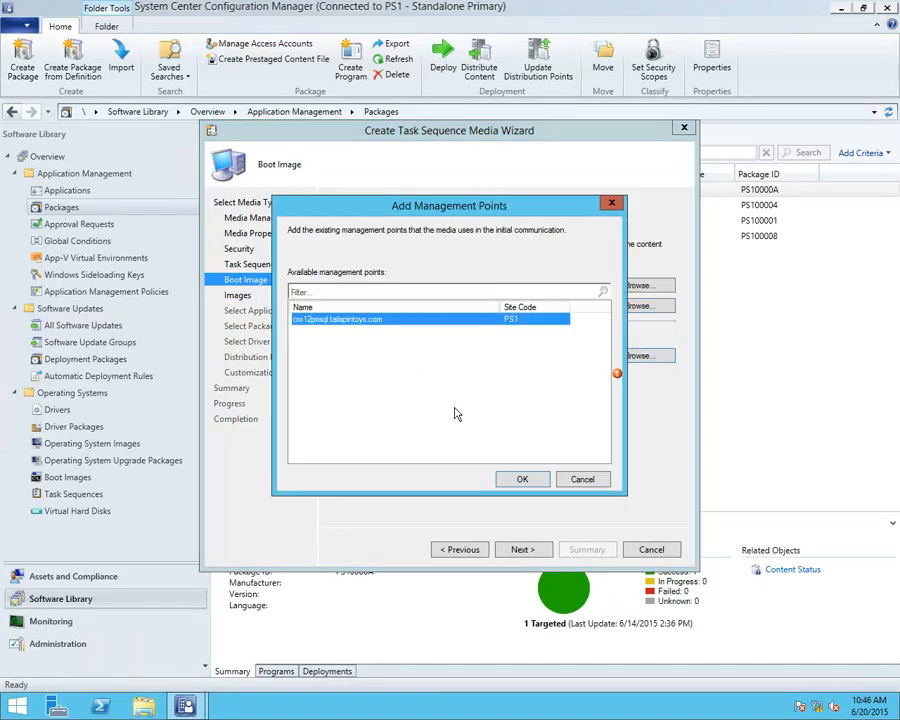
pyautogui.click(517, 478)
pyautogui.click(520, 552)
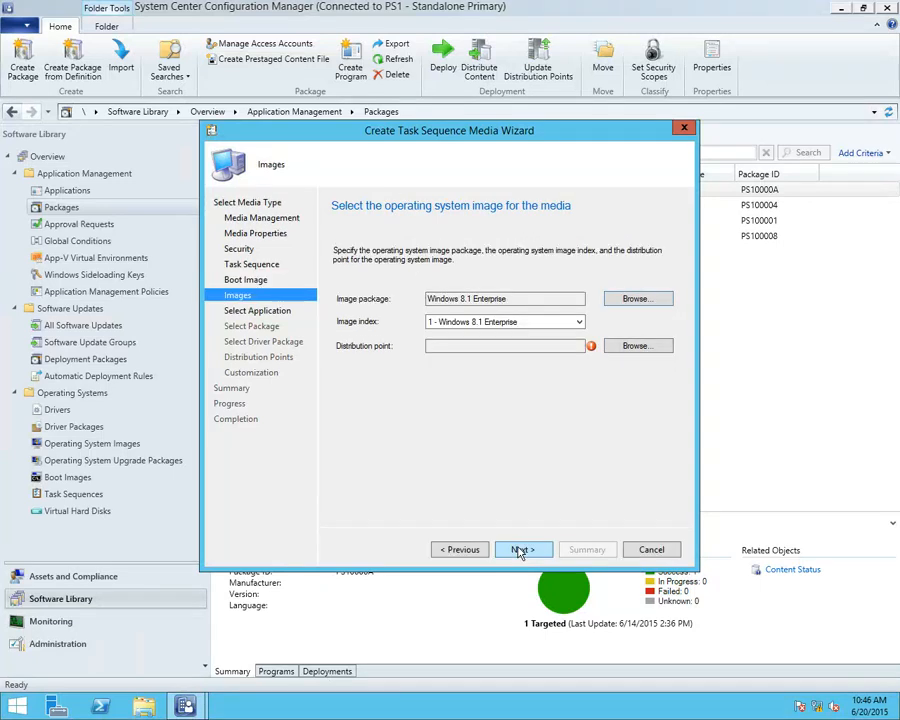
# Set CM12PRISQL.TAILSPINTOYS.COM as the distribution point for the Windows 8.1 Enterprise image and continue to application content
pyautogui.click(632, 346)
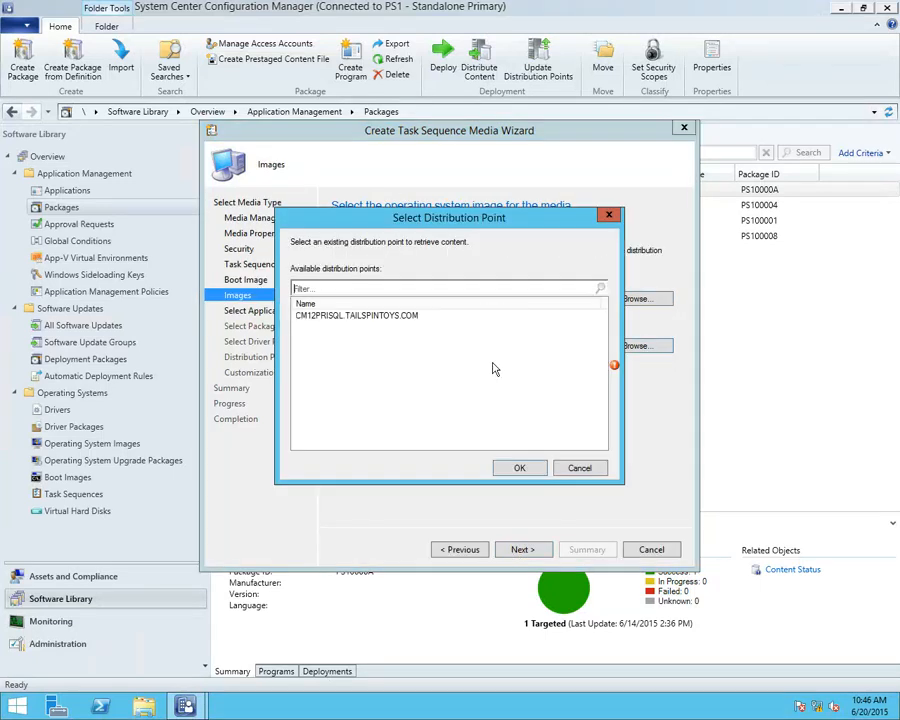
pyautogui.click(420, 315)
pyautogui.click(519, 468)
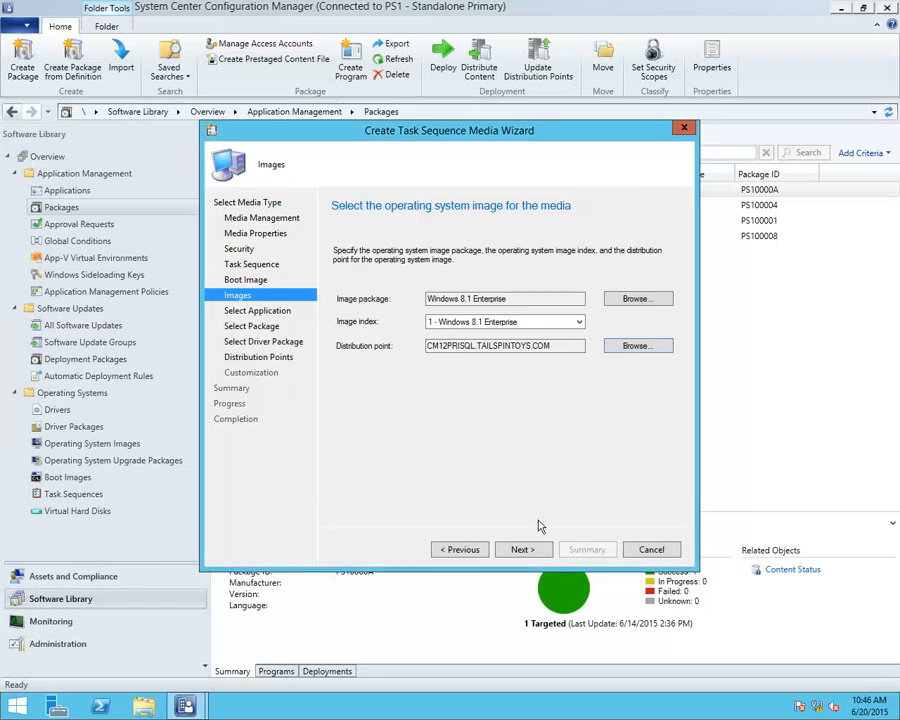
pyautogui.click(536, 548)
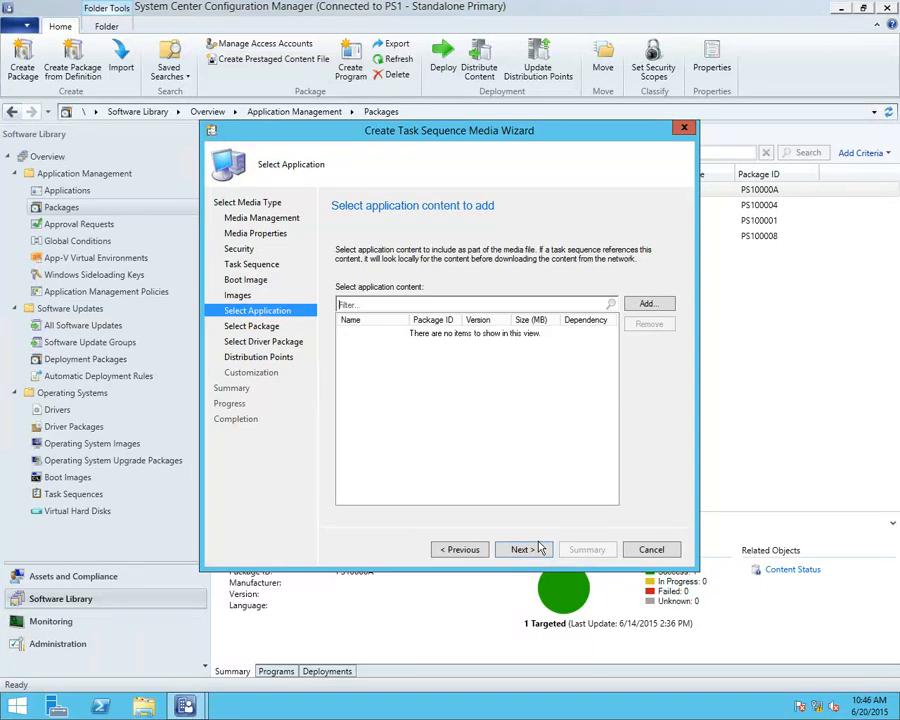
# Check the available application content without adding any, and accept the package and driver package selections as they are
pyautogui.click(655, 306)
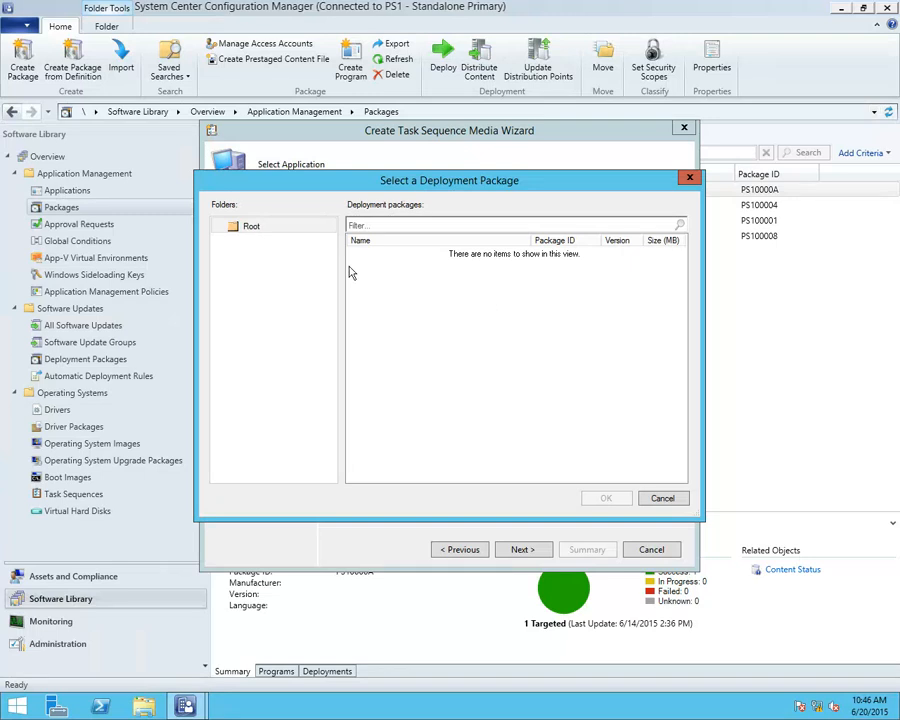
pyautogui.click(662, 499)
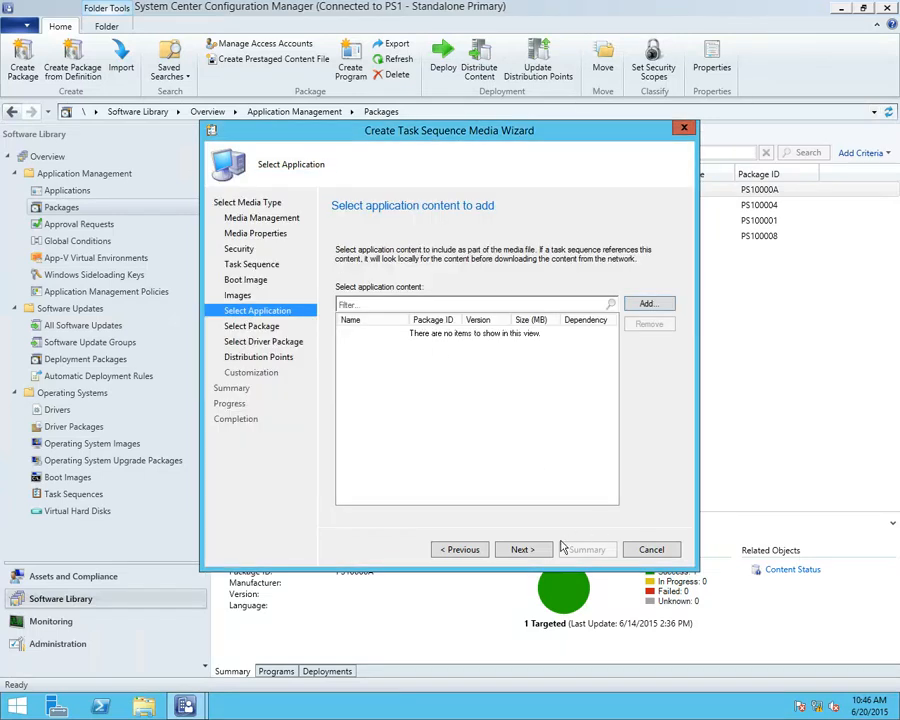
pyautogui.click(527, 553)
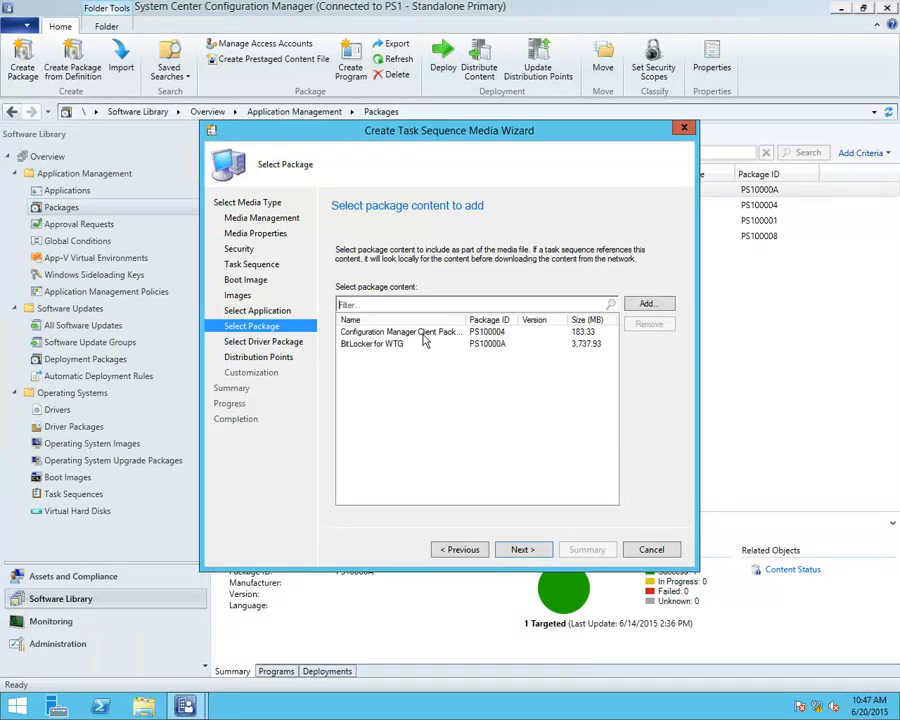
pyautogui.click(533, 550)
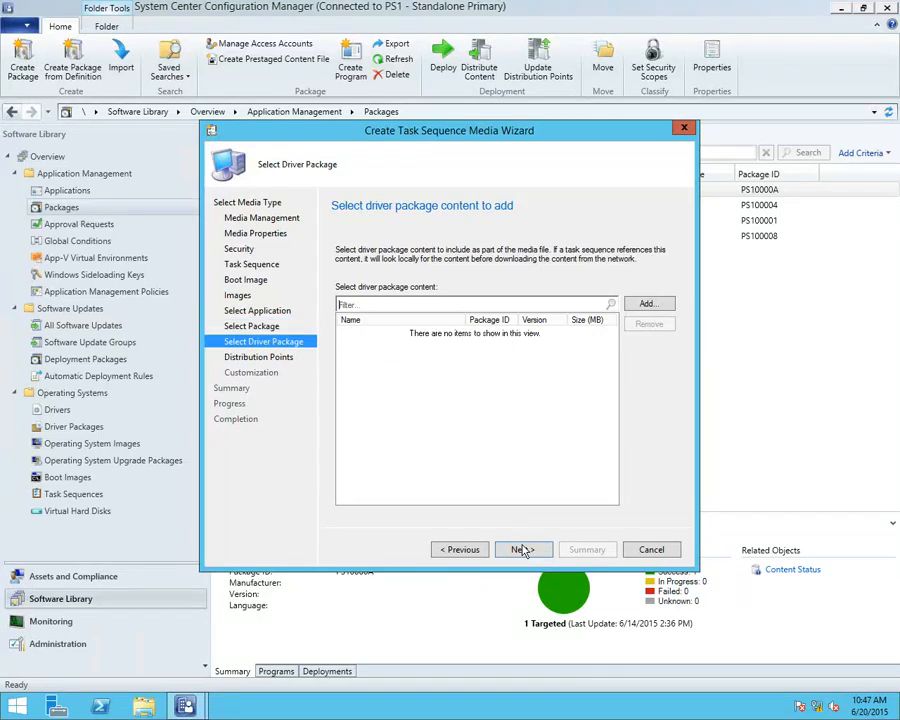
pyautogui.click(522, 550)
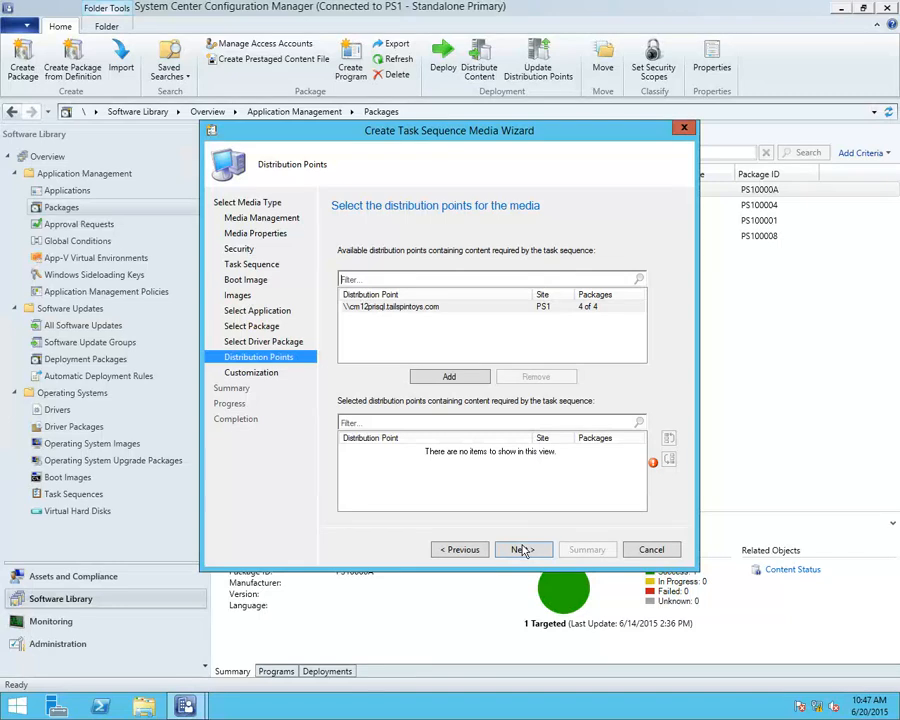
# Add \\cm12prisql.tailspintoys.com as the media's distribution point, continue to Customization and exit the wizard without saving
pyautogui.click(450, 379)
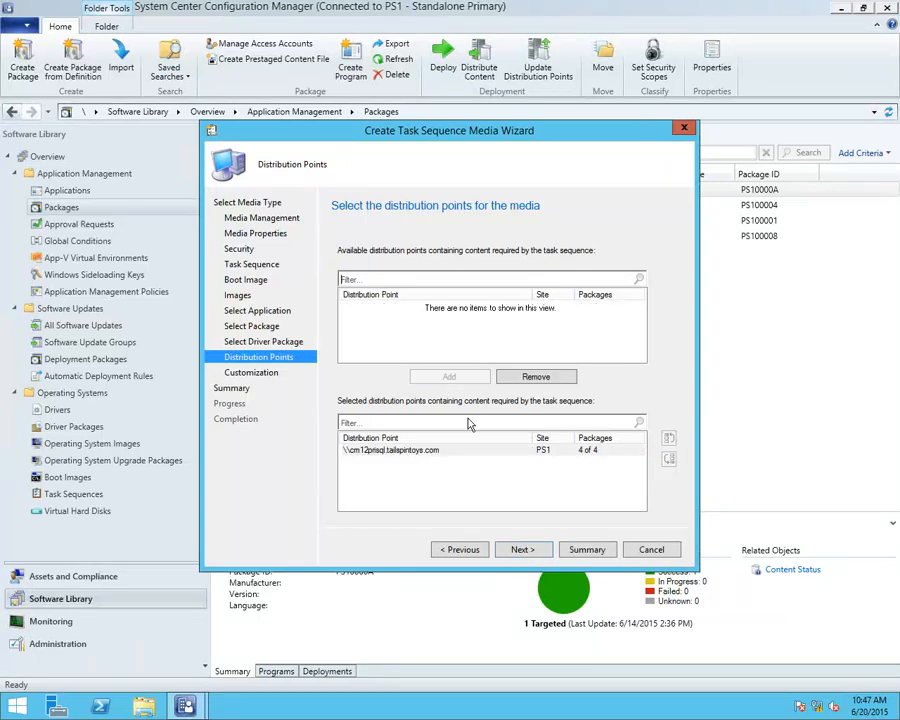
pyautogui.click(528, 552)
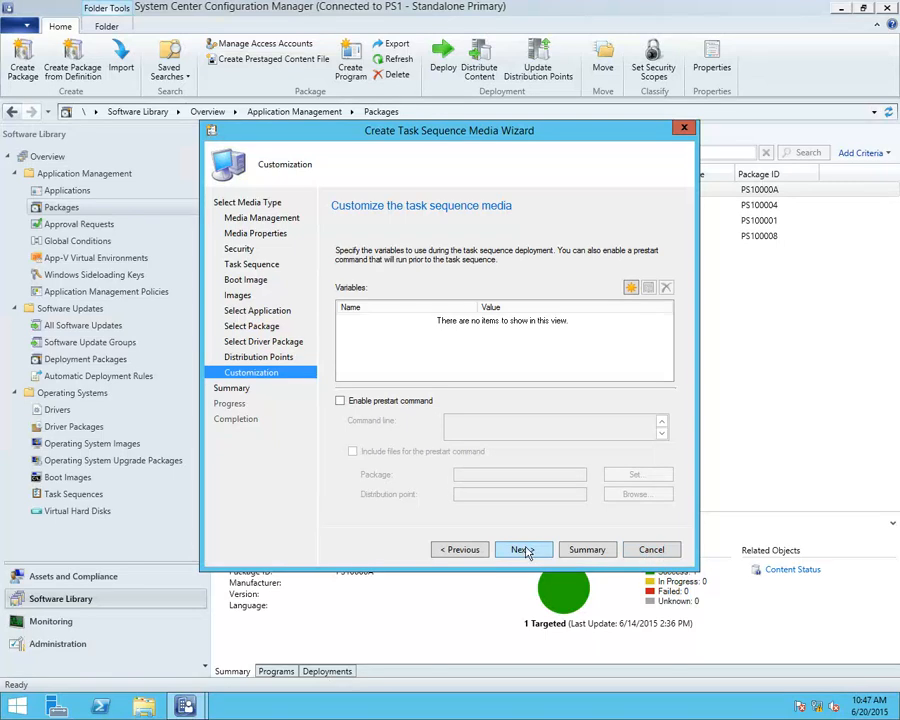
pyautogui.click(649, 550)
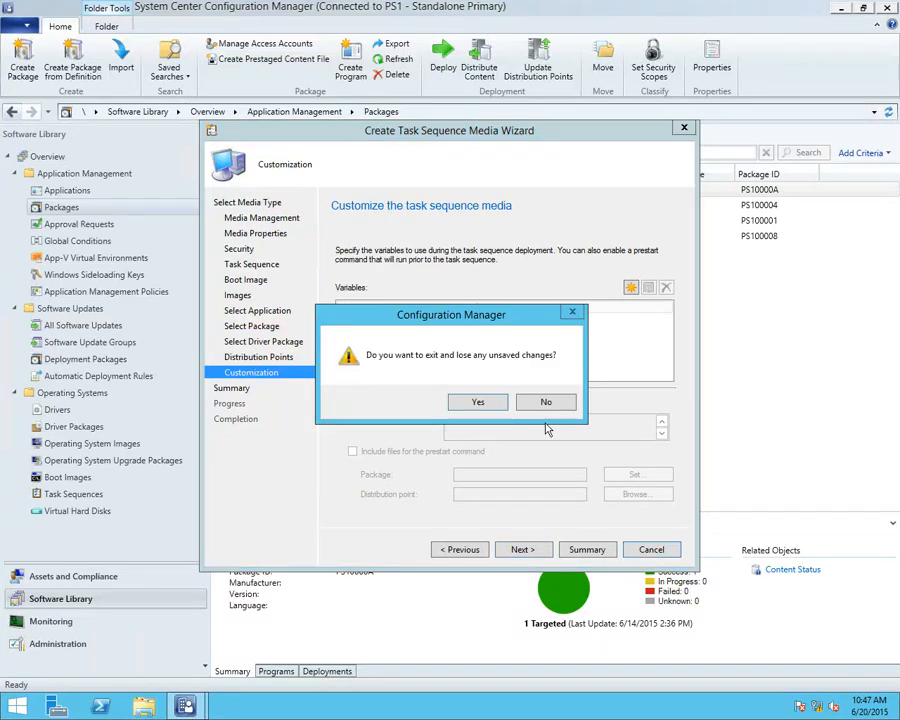
pyautogui.click(478, 344)
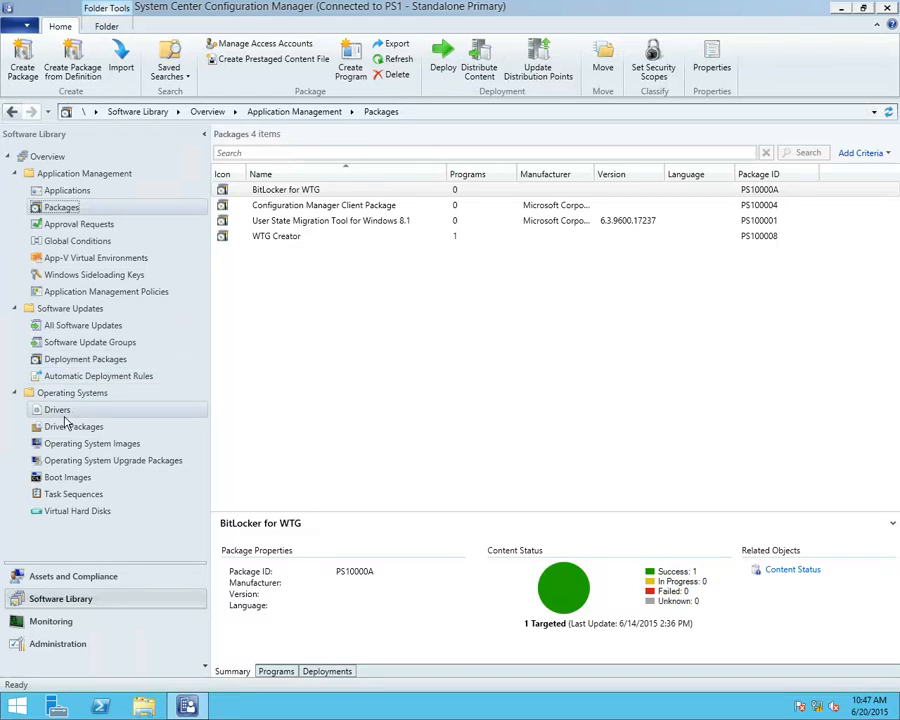
# Show the Operating System Images, then locate WTGprestaged.wim in C:\pkgsrc\WTGDemo in File Explorer and look inside the Creator folder
pyautogui.click(72, 446)
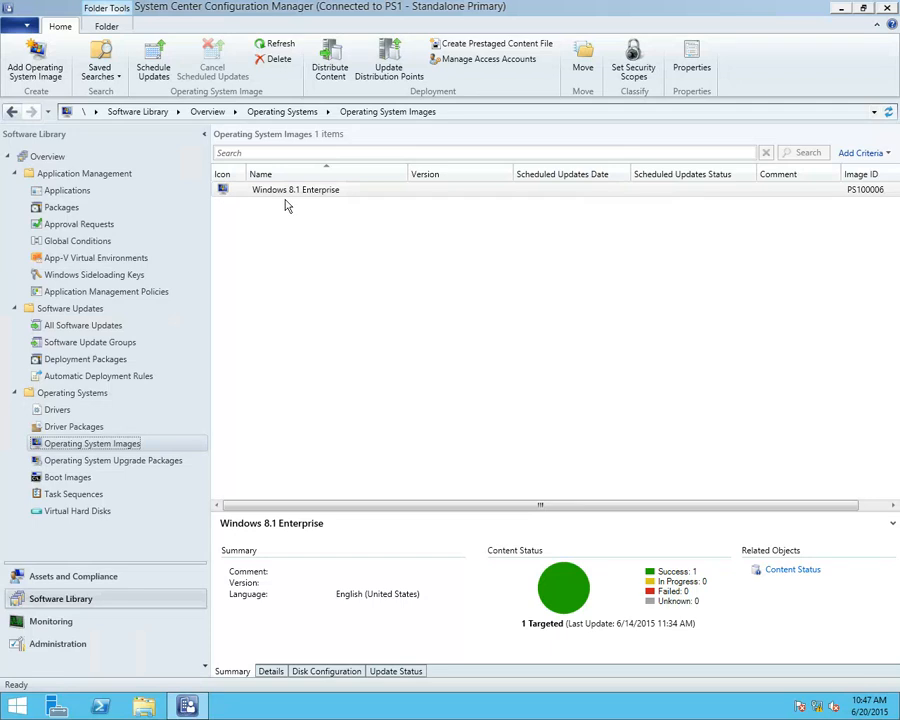
pyautogui.click(146, 708)
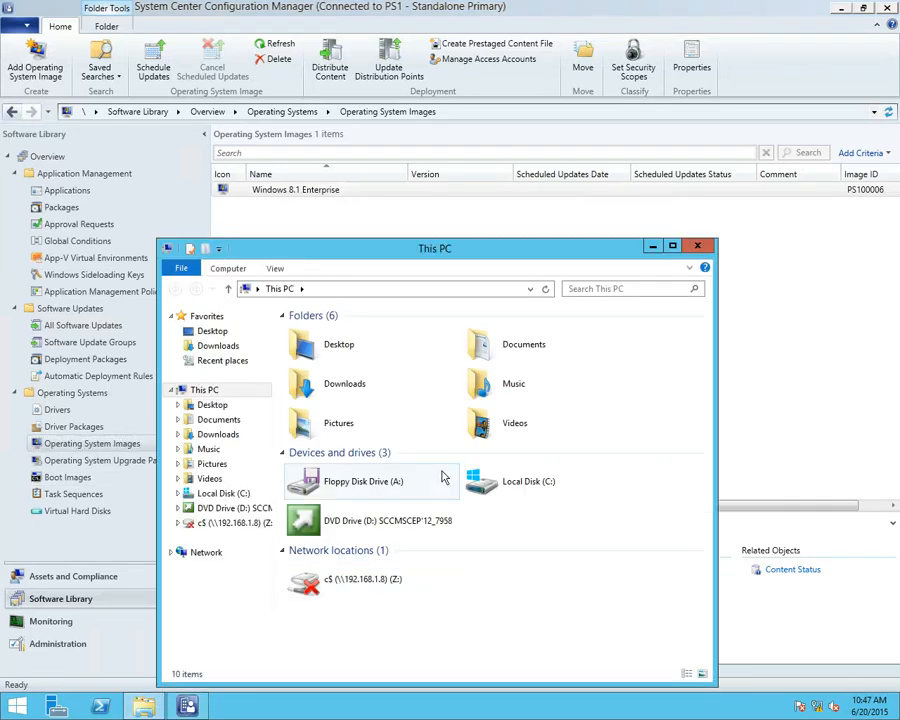
pyautogui.doubleClick(508, 481)
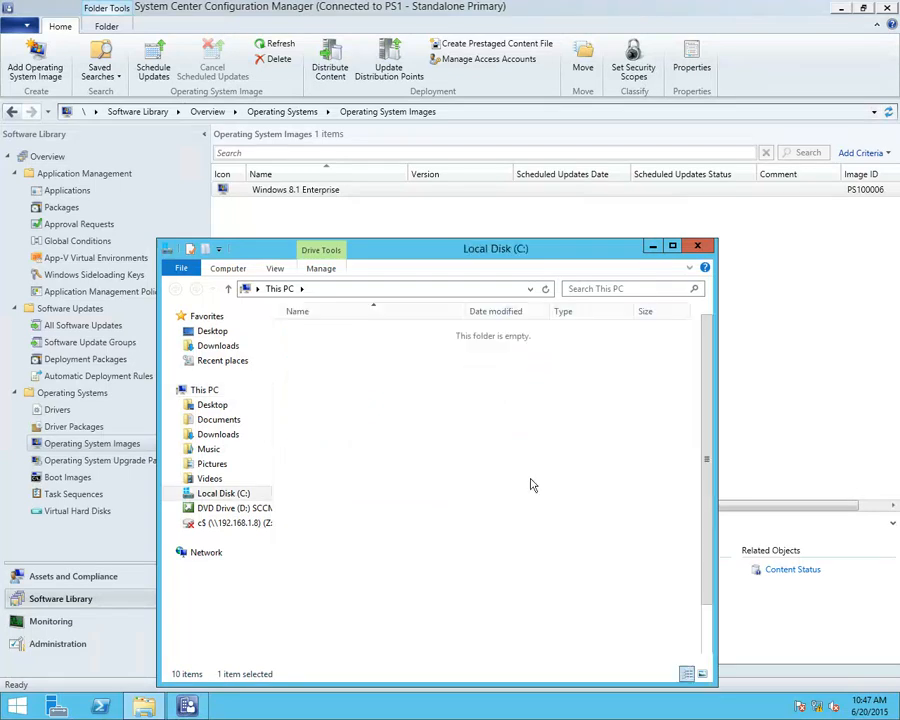
pyautogui.doubleClick(308, 332)
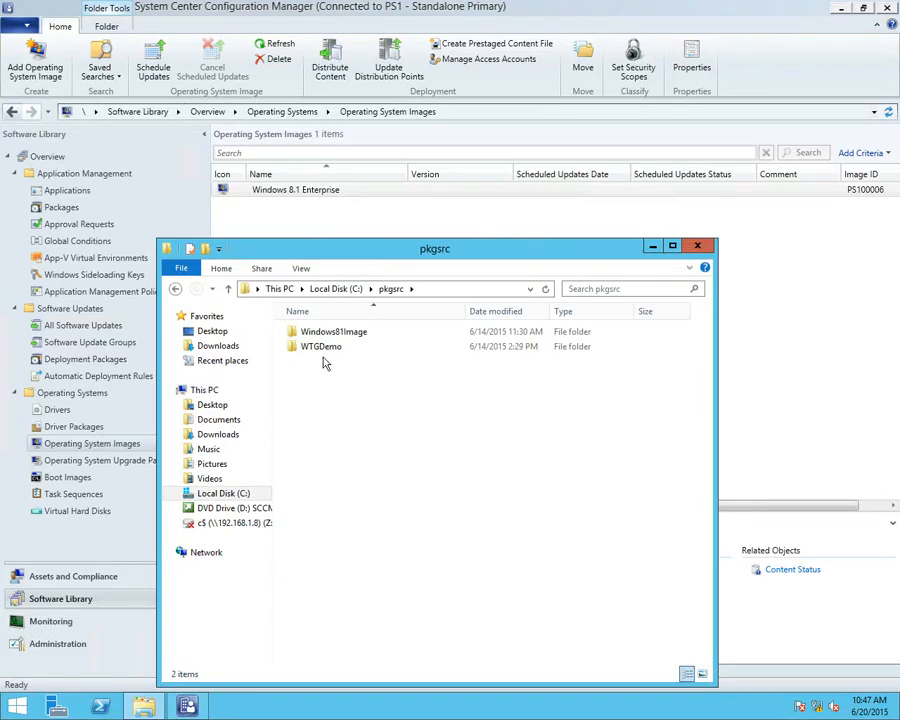
pyautogui.doubleClick(318, 347)
pyautogui.click(337, 364)
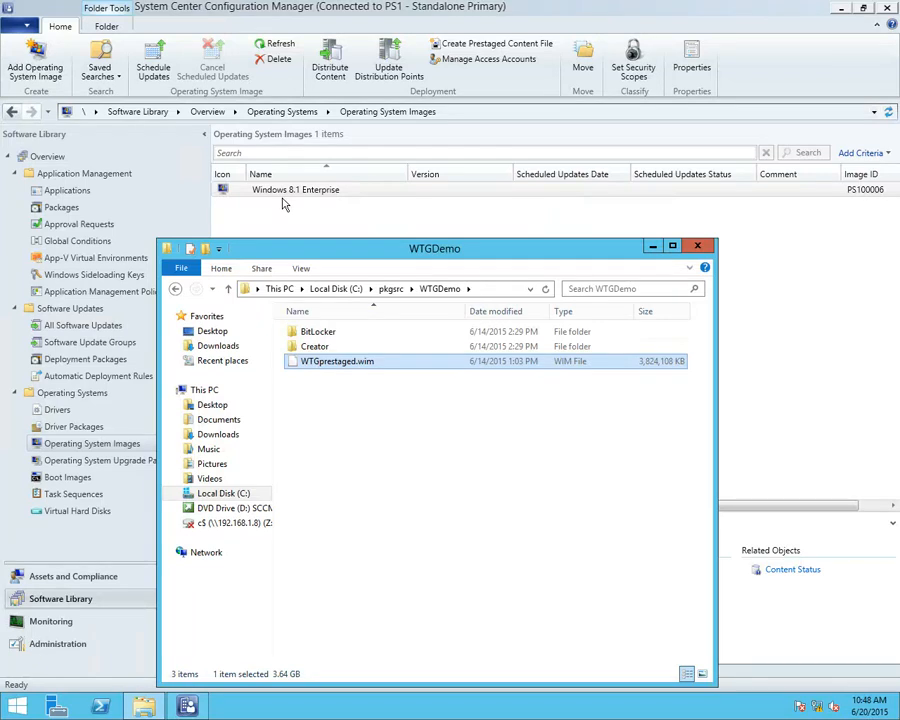
pyautogui.doubleClick(318, 348)
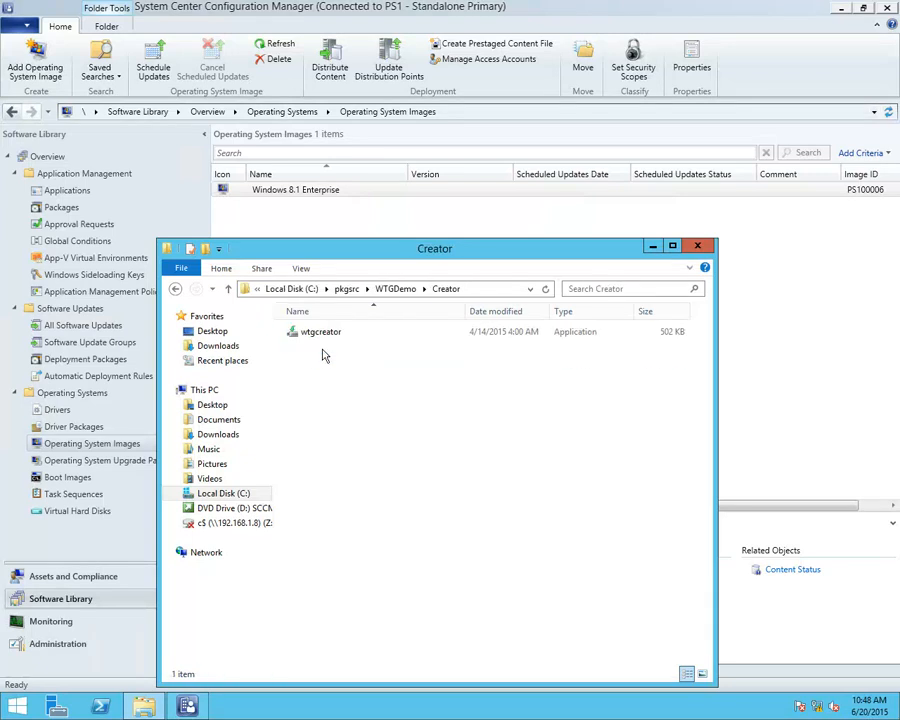
pyautogui.click(176, 289)
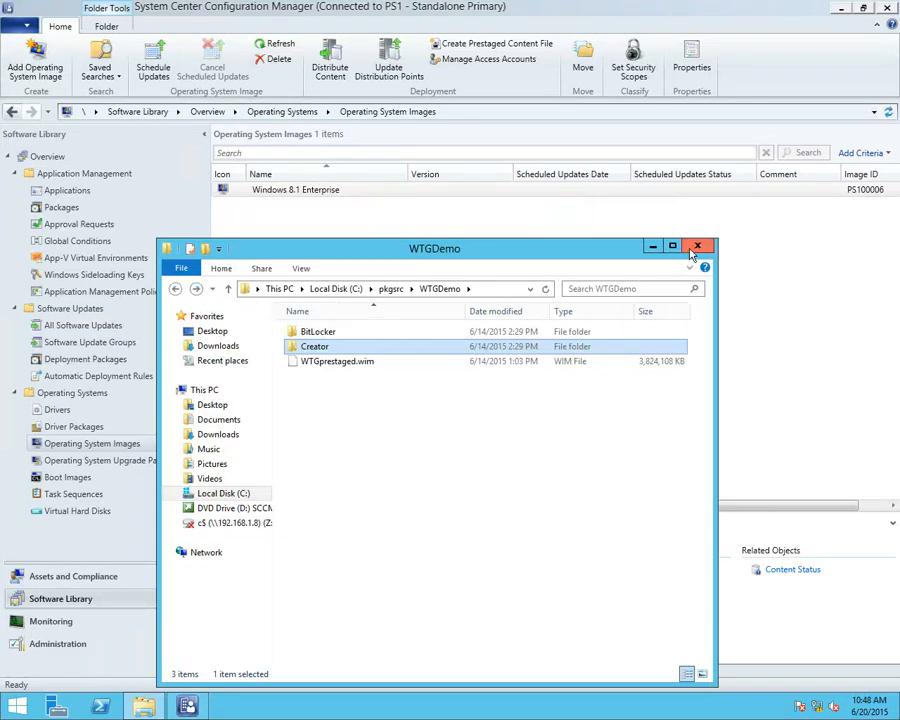
# Locate the BitLocker and Creator source folders in Microsoft Configuration Manager\OSD\Tools\WTG under C:\Program Files, and close File Explorer
pyautogui.click(340, 289)
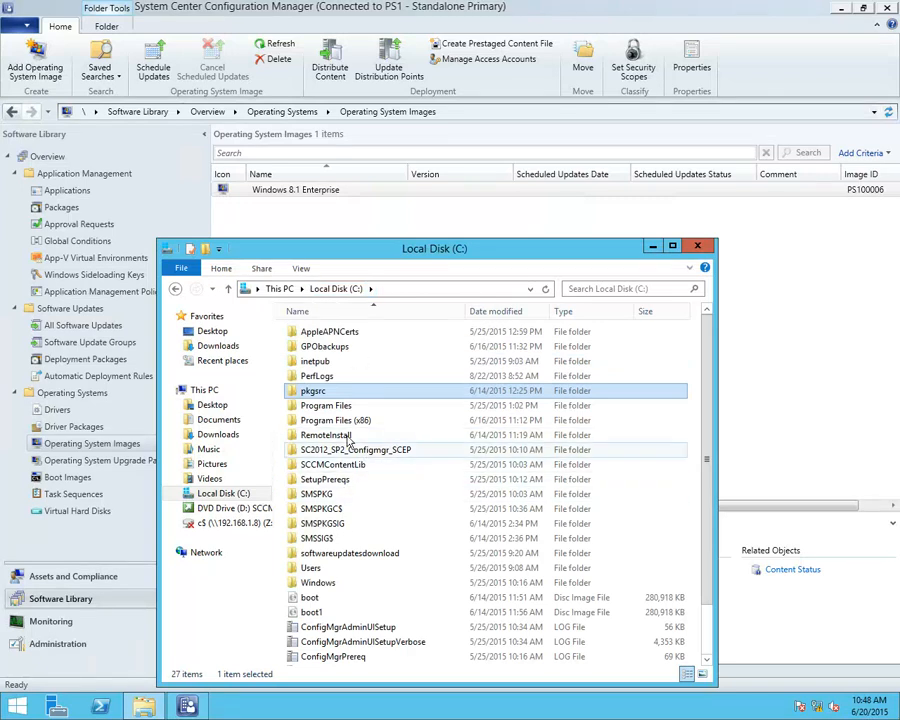
pyautogui.doubleClick(362, 405)
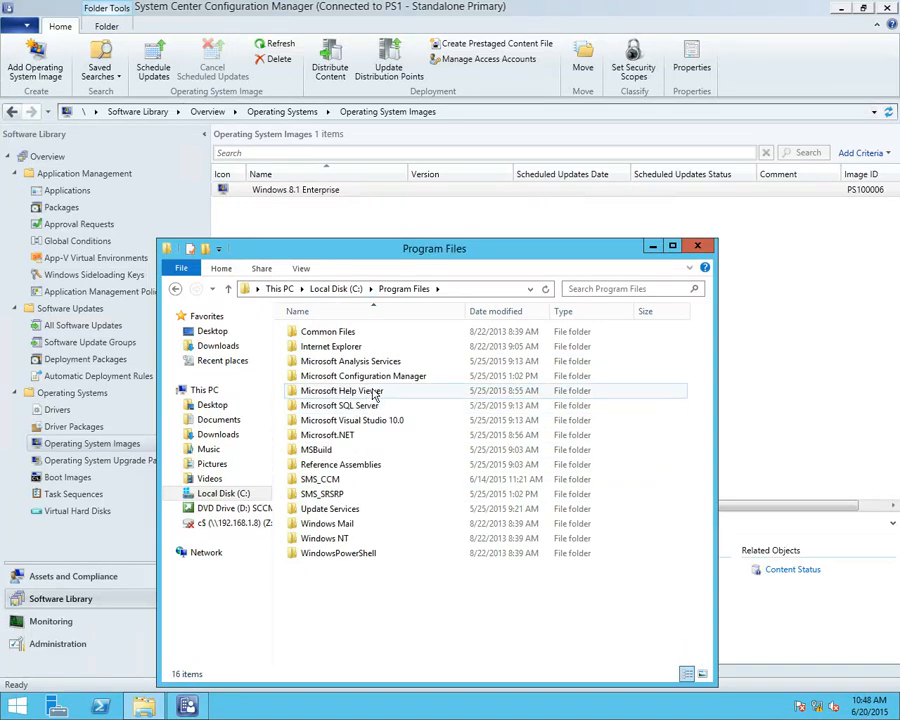
pyautogui.doubleClick(368, 377)
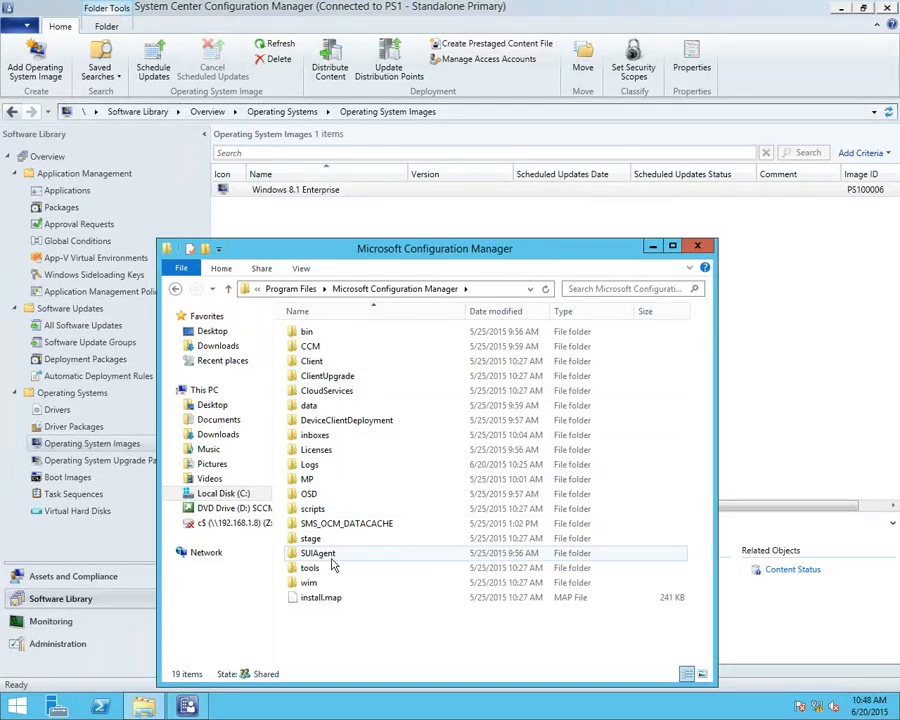
pyautogui.click(310, 493)
pyautogui.click(323, 493)
pyautogui.press('Escape')
pyautogui.doubleClick(305, 494)
pyautogui.doubleClick(313, 361)
pyautogui.doubleClick(312, 332)
pyautogui.click(315, 346)
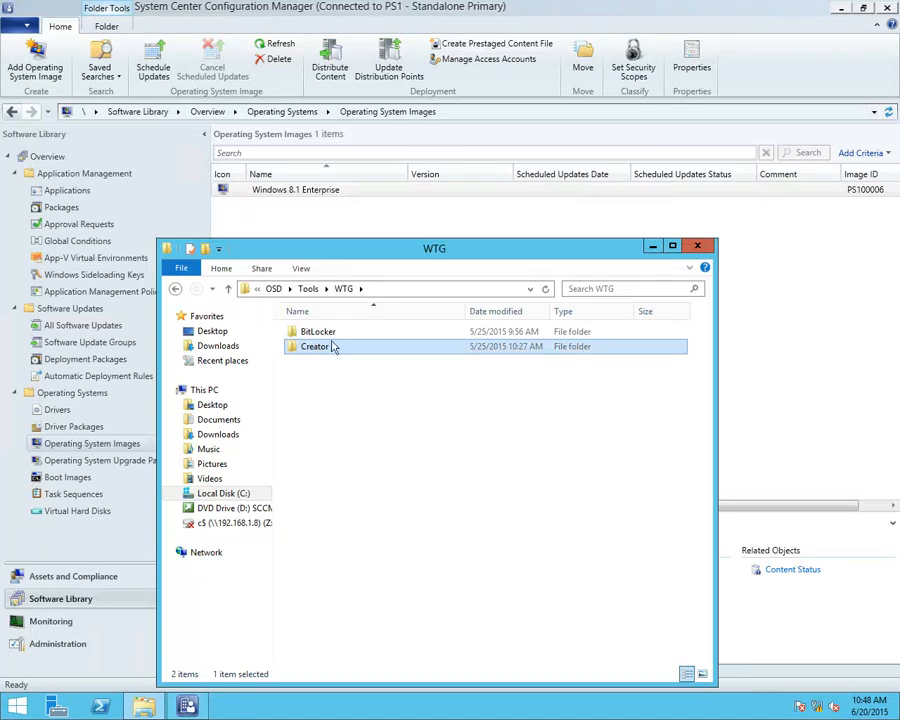
pyautogui.click(316, 332)
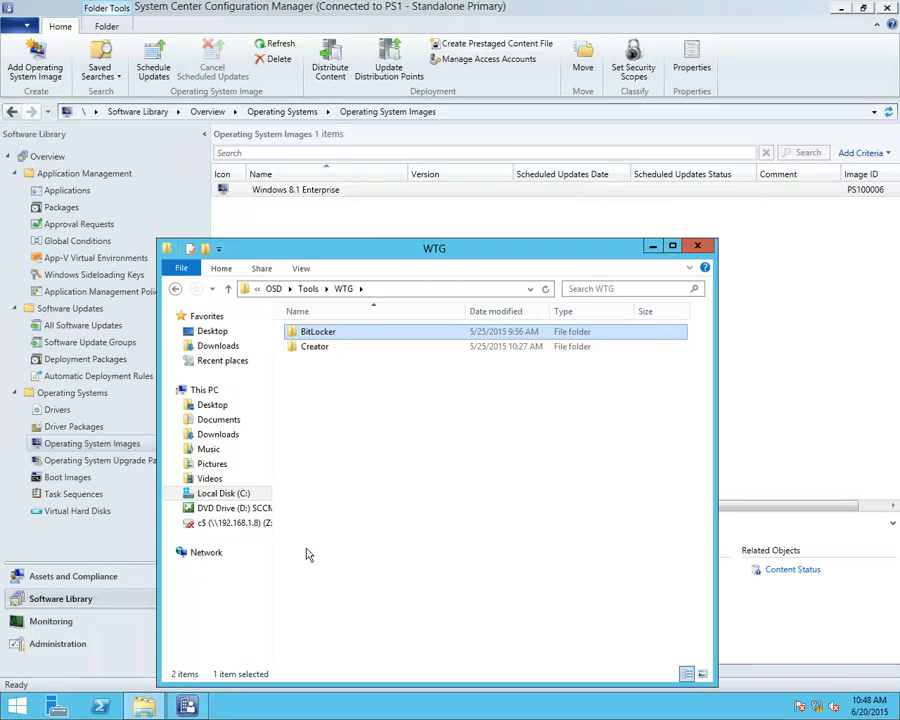
pyautogui.click(697, 245)
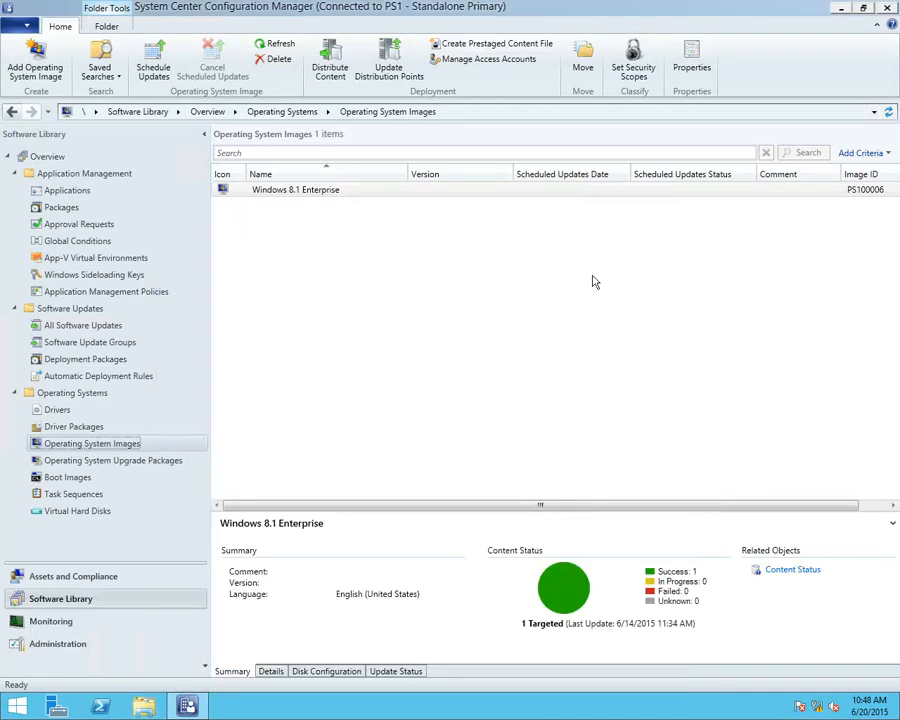
# Open the Install Windows 81 task sequence for editing and review the steps in its Capture Files and Settings group
pyautogui.click(90, 494)
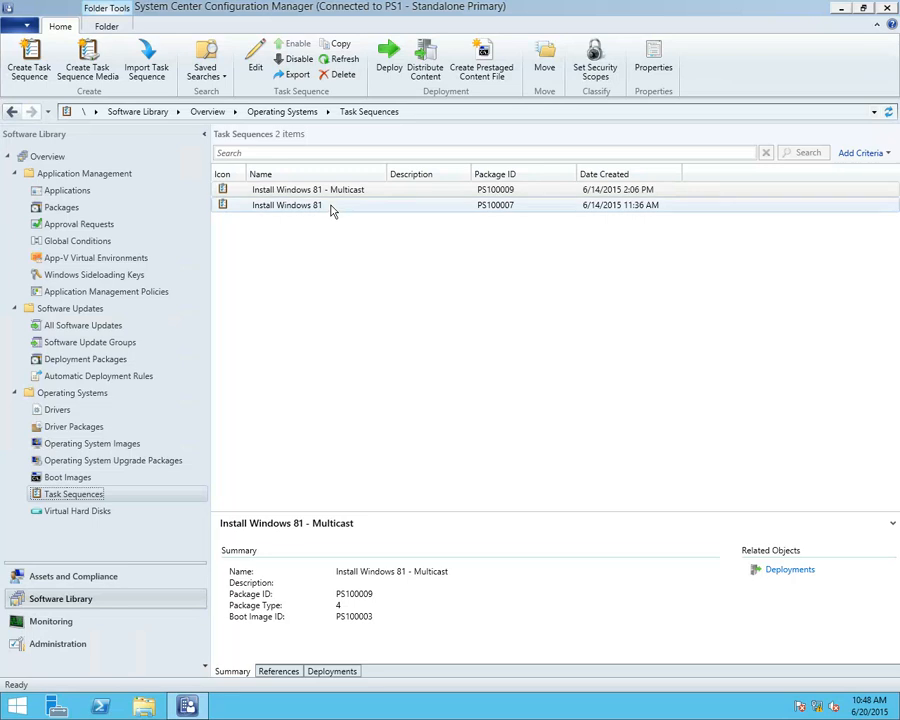
pyautogui.rightClick(308, 207)
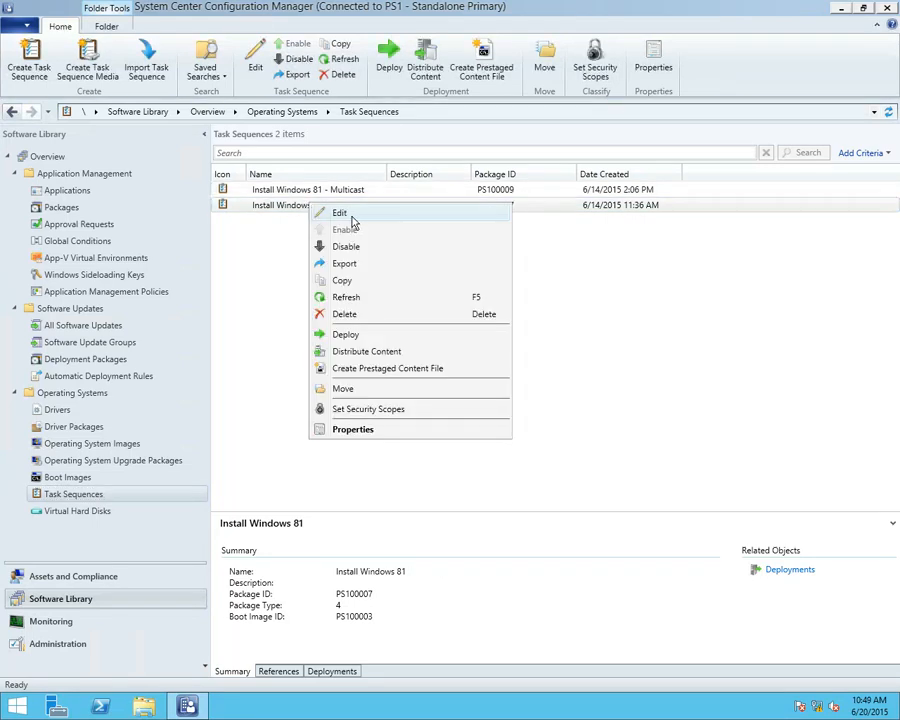
pyautogui.click(352, 216)
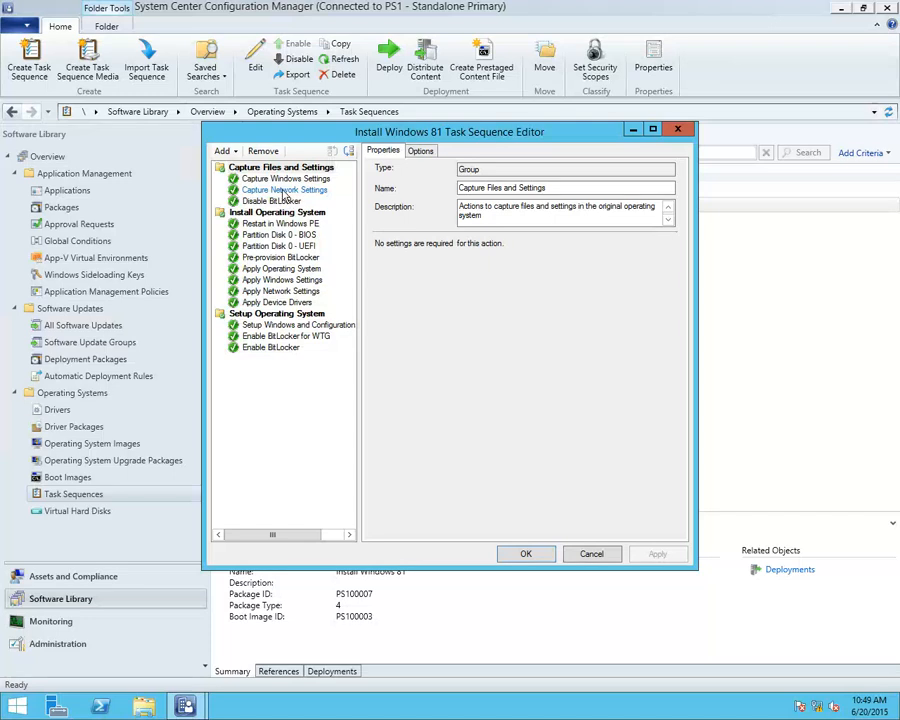
pyautogui.click(282, 180)
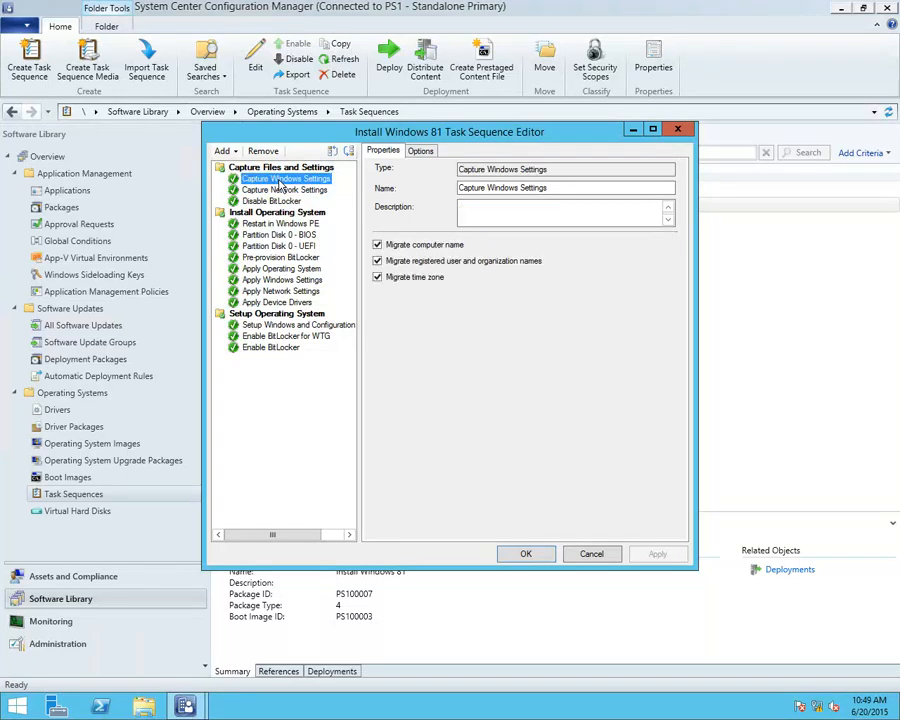
pyautogui.click(282, 189)
pyautogui.press('Down')
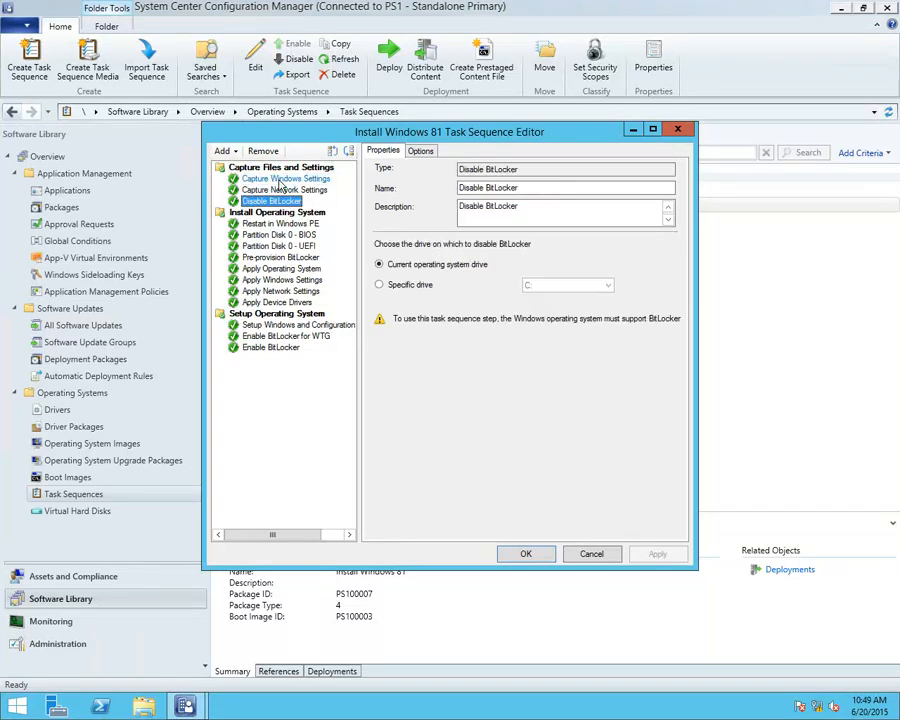
# Review the Install Operating System group's steps, from Restart in Windows PE through Apply Device Drivers
pyautogui.press('Down')
pyautogui.press('Down')
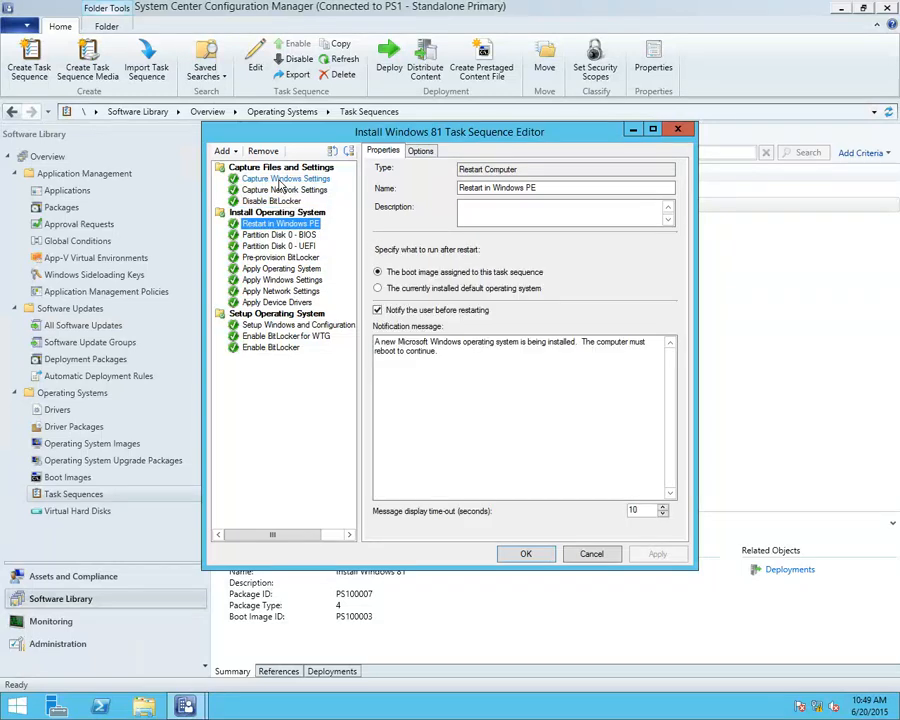
pyautogui.press('Down')
pyautogui.press('Down')
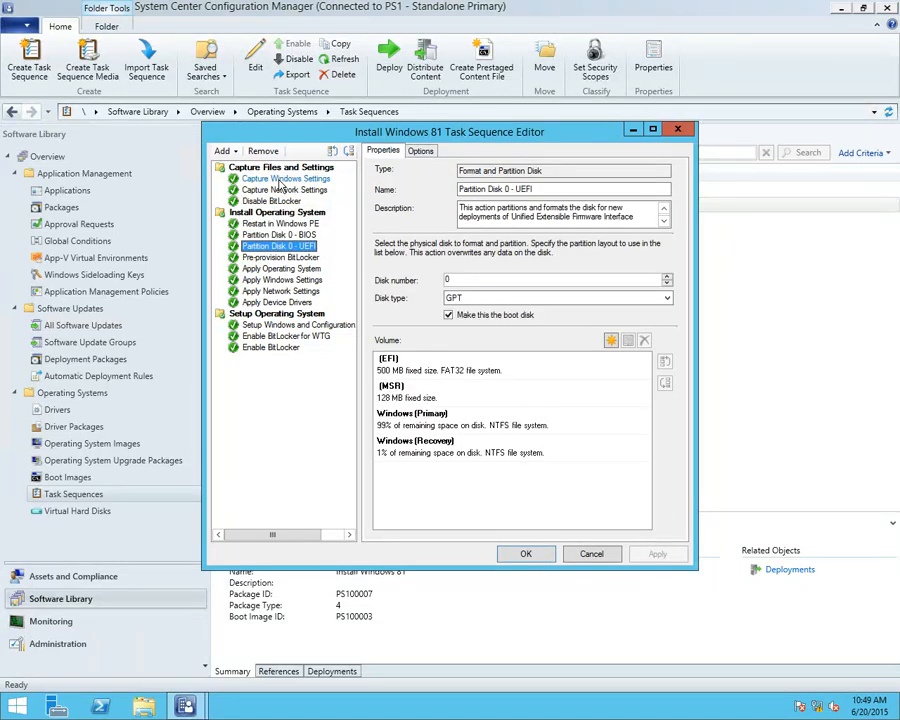
pyautogui.press('Down')
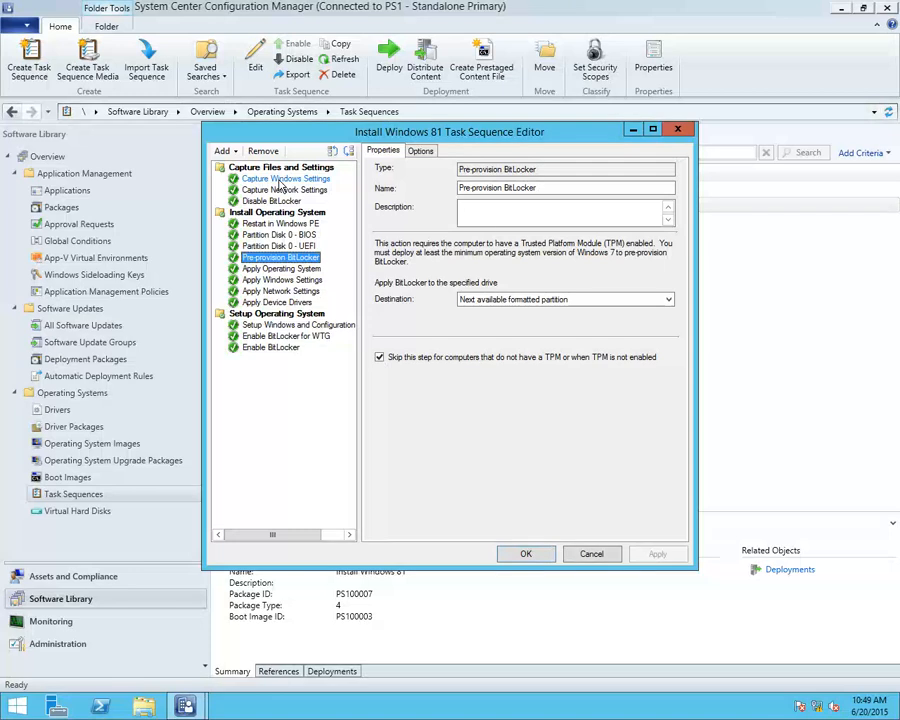
pyautogui.press('Down')
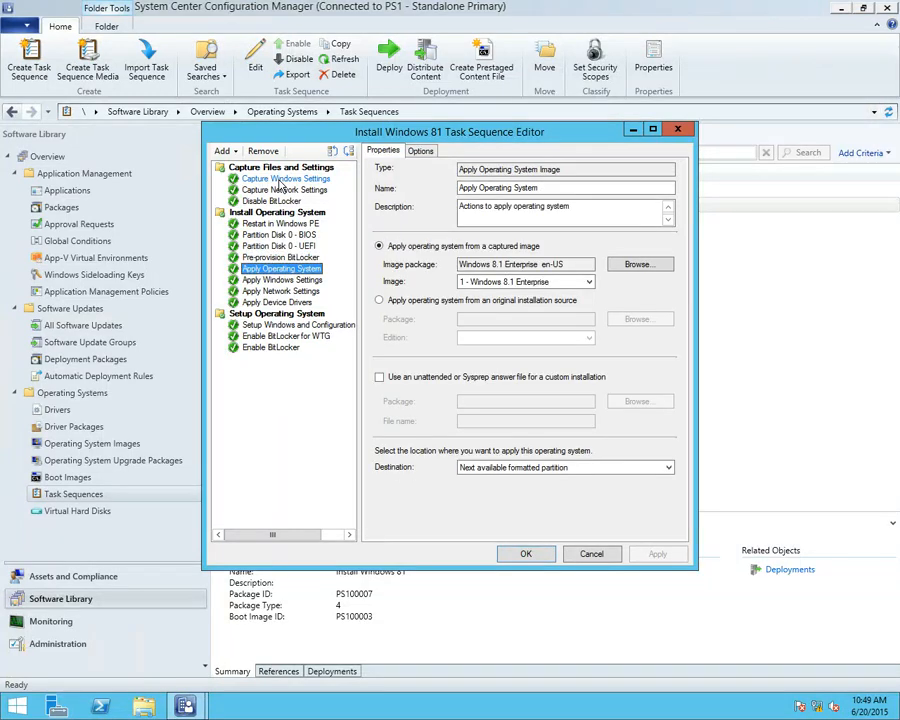
pyautogui.press('Down')
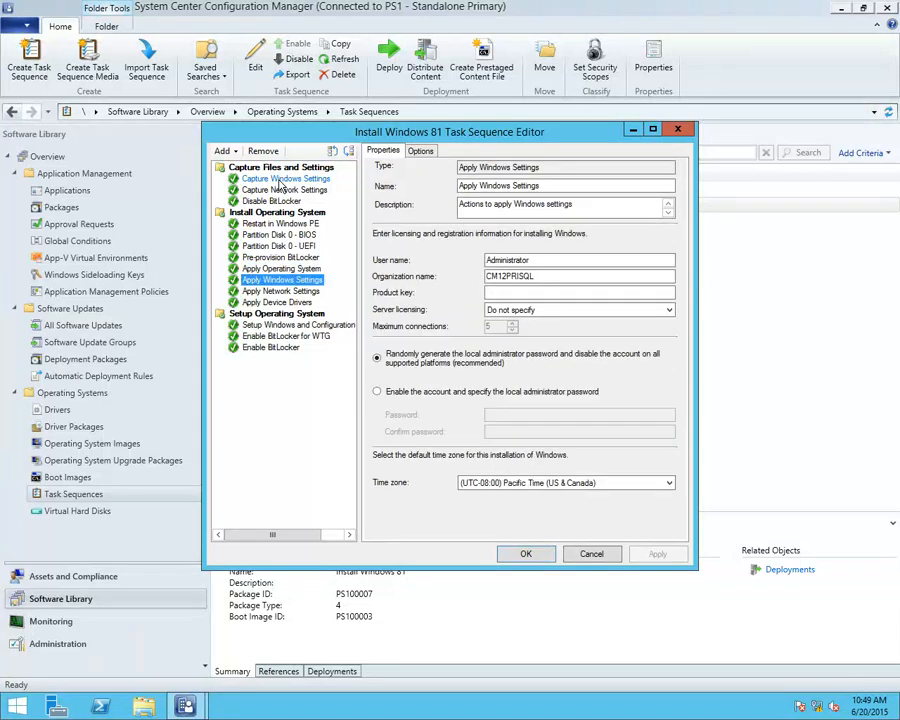
pyautogui.press('Down')
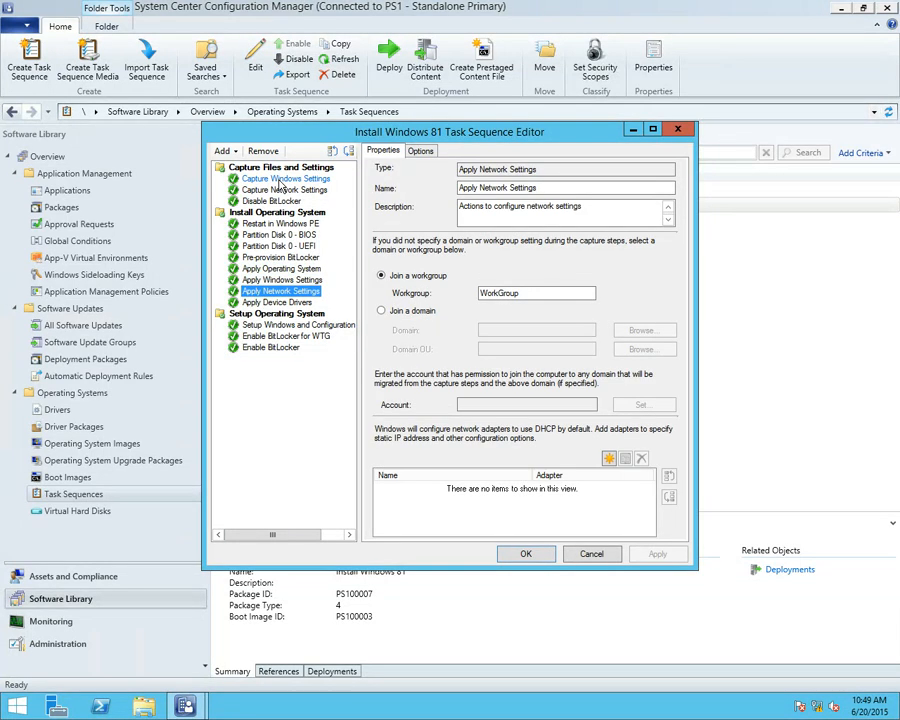
pyautogui.press('Down')
# Review the Setup Operating System steps, including the Enable BitLocker for WTG command line, and close the task sequence editor without saving
pyautogui.press('Down')
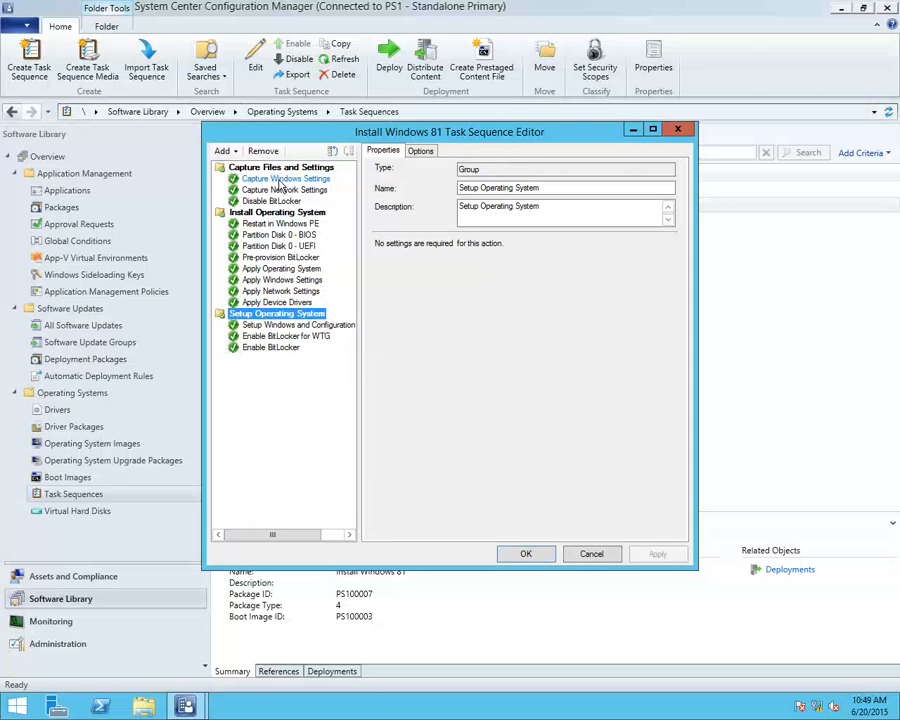
pyautogui.press('Down')
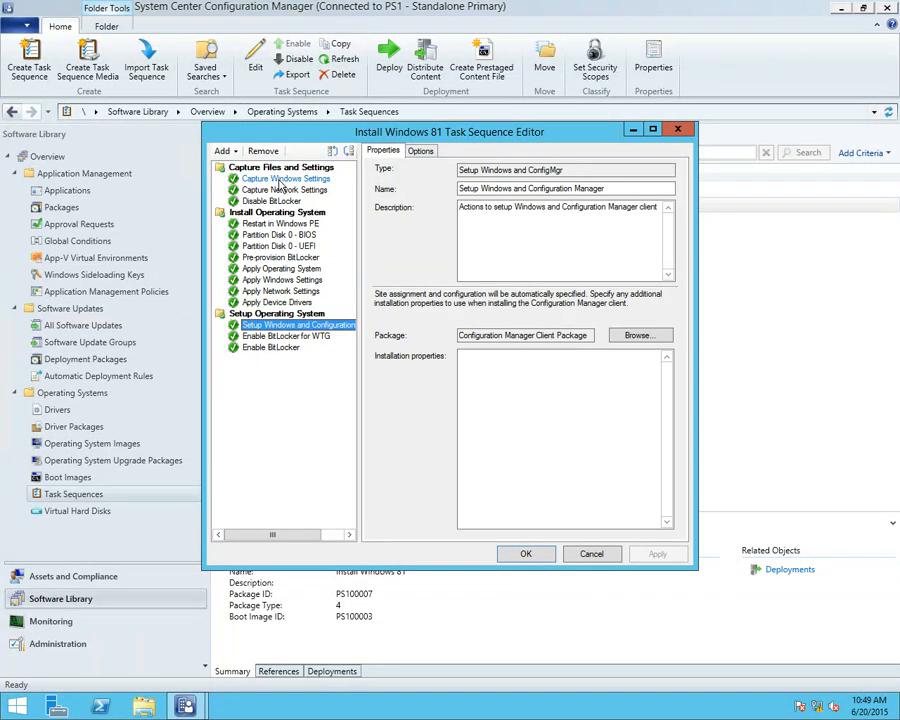
pyautogui.press('Down')
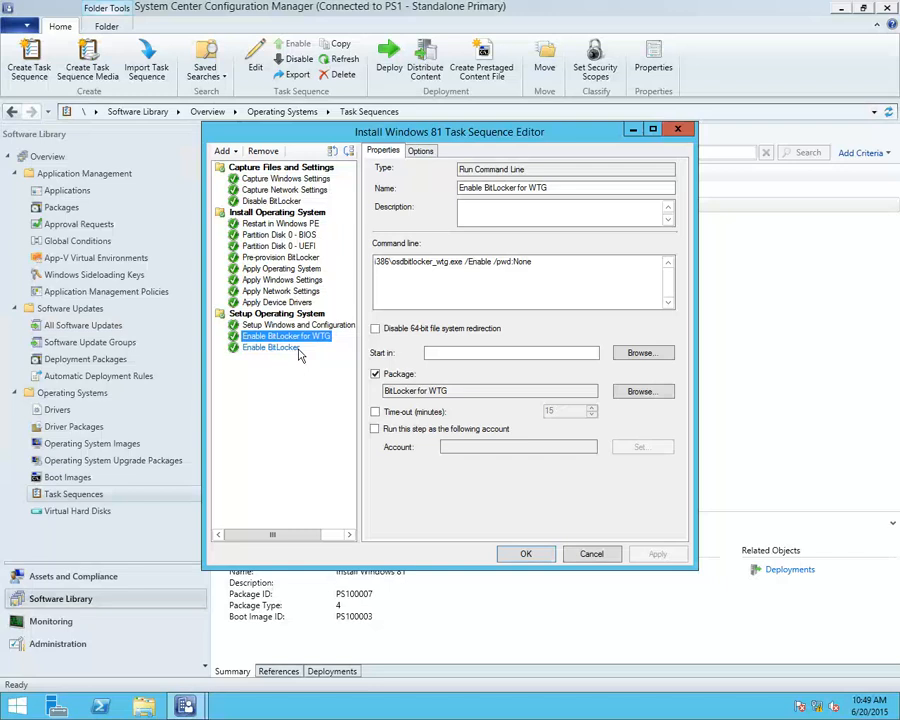
pyautogui.click(249, 347)
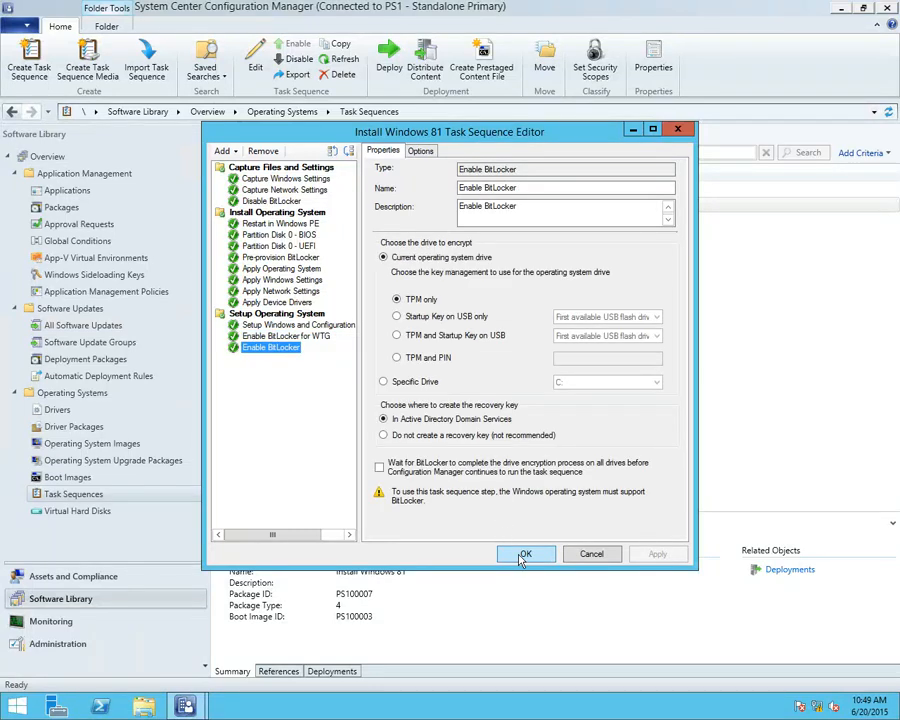
pyautogui.click(277, 337)
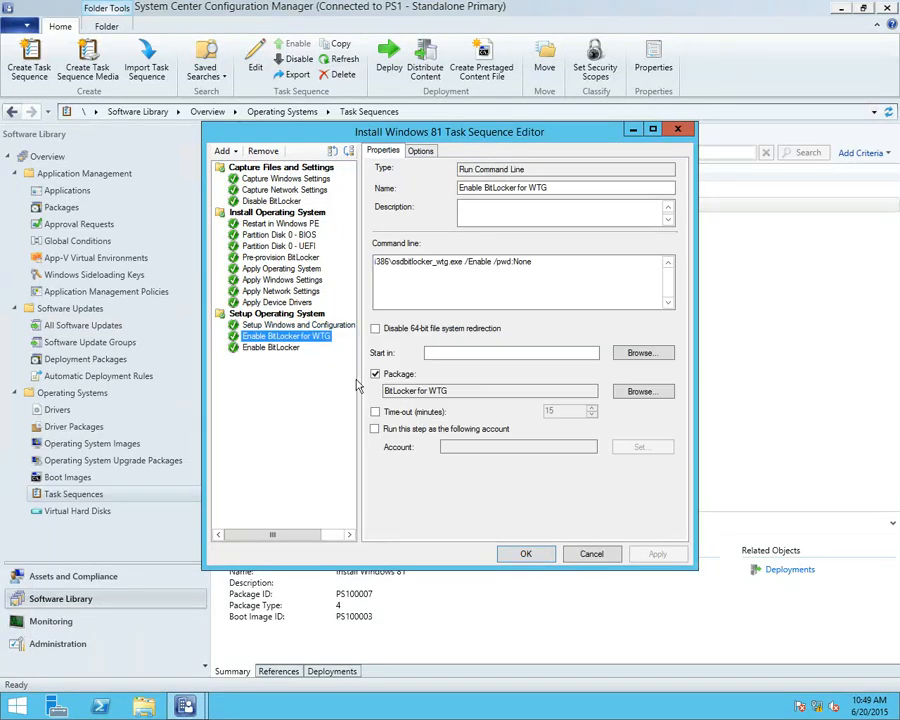
pyautogui.click(590, 558)
# Find WTG Creator in the Packages list and open the properties of its WTG Creator program
pyautogui.click(78, 209)
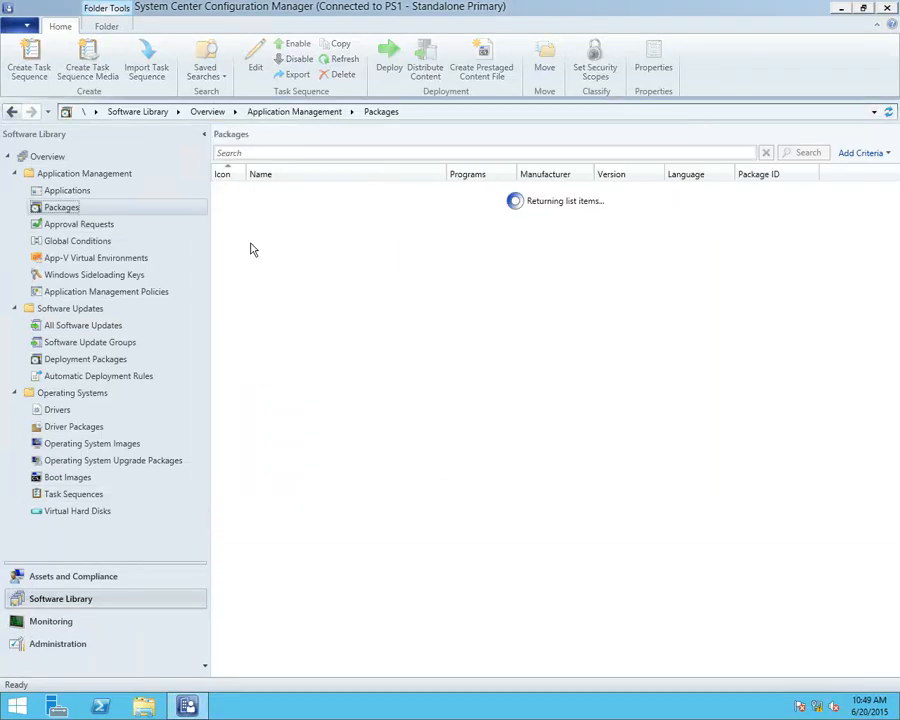
pyautogui.click(301, 239)
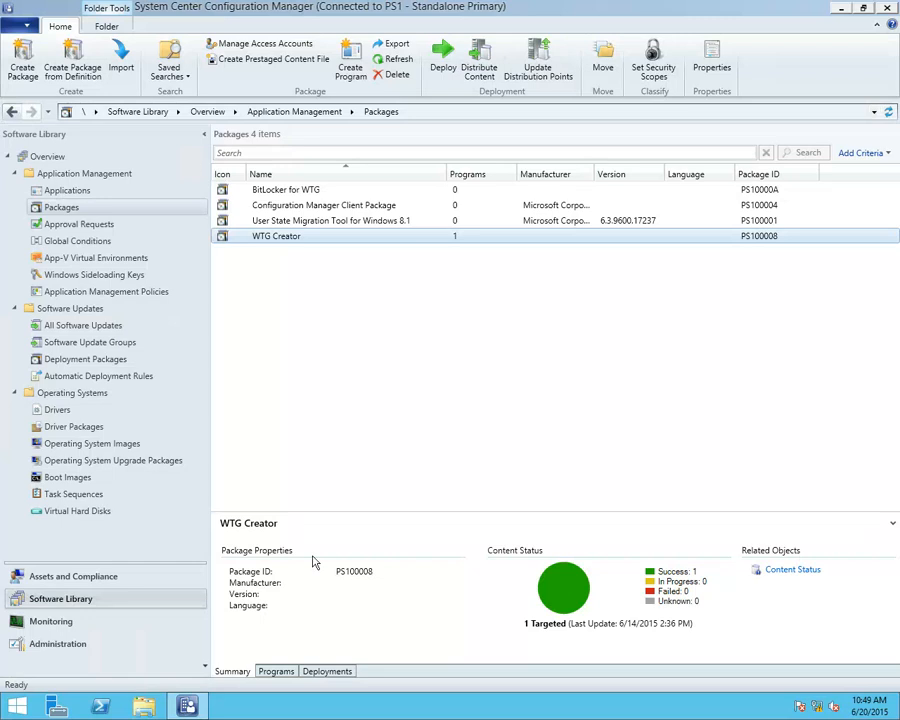
pyautogui.click(289, 676)
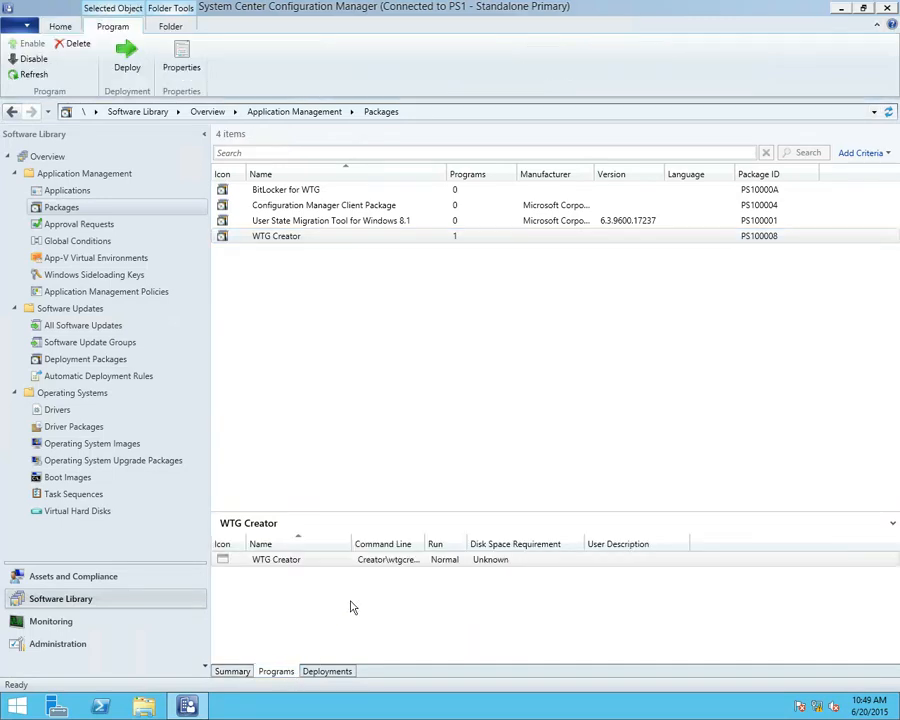
pyautogui.click(371, 559)
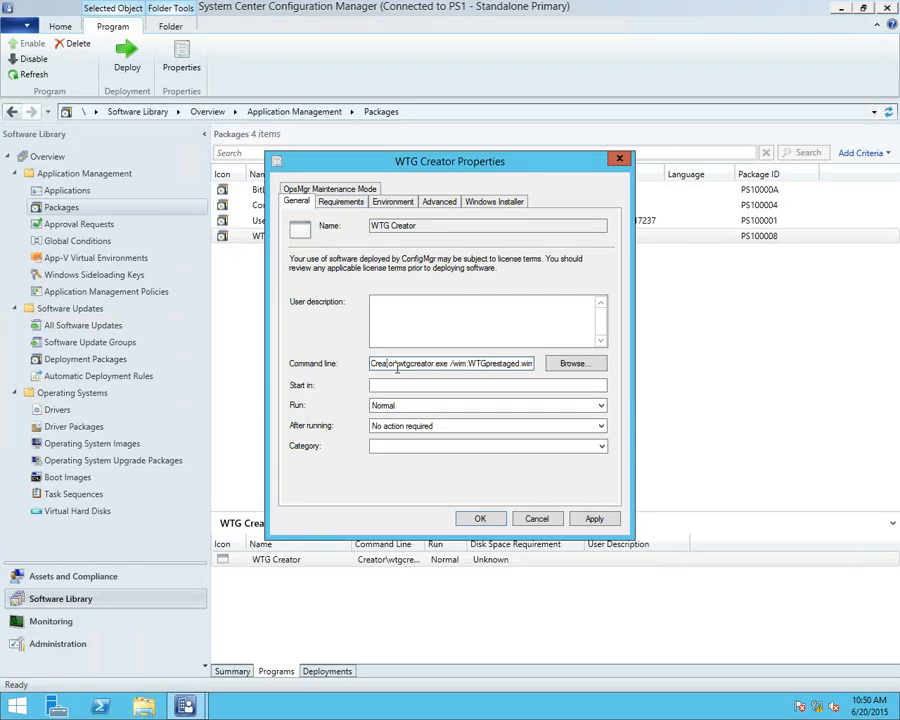
# Inspect the program's command line through the /enablebootredirect option, close the properties without saving and select the BitLocker for WTG package
pyautogui.hotkey('shift', 'Right')
pyautogui.hotkey('shift', 'Right')
pyautogui.hotkey('shift', 'Right')
pyautogui.hotkey('shift', 'Right')
pyautogui.hotkey('shift', 'Right')
pyautogui.hotkey('shift', 'Right')
pyautogui.hotkey('shift', 'Right')
pyautogui.hotkey('shift', 'Right')
pyautogui.hotkey('shift', 'Right')
pyautogui.hotkey('shift', 'Right')
pyautogui.hotkey('shift', 'Right')
pyautogui.hotkey('shift', 'Right')
pyautogui.hotkey('shift', 'Right')
pyautogui.hotkey('shift', 'Right')
pyautogui.hotkey('shift', 'Right')
pyautogui.hotkey('shift', 'Right')
pyautogui.hotkey('shift', 'Right')
pyautogui.hotkey('shift', 'Right')
pyautogui.hotkey('shift', 'Right')
pyautogui.hotkey('shift', 'Right')
pyautogui.press('End')
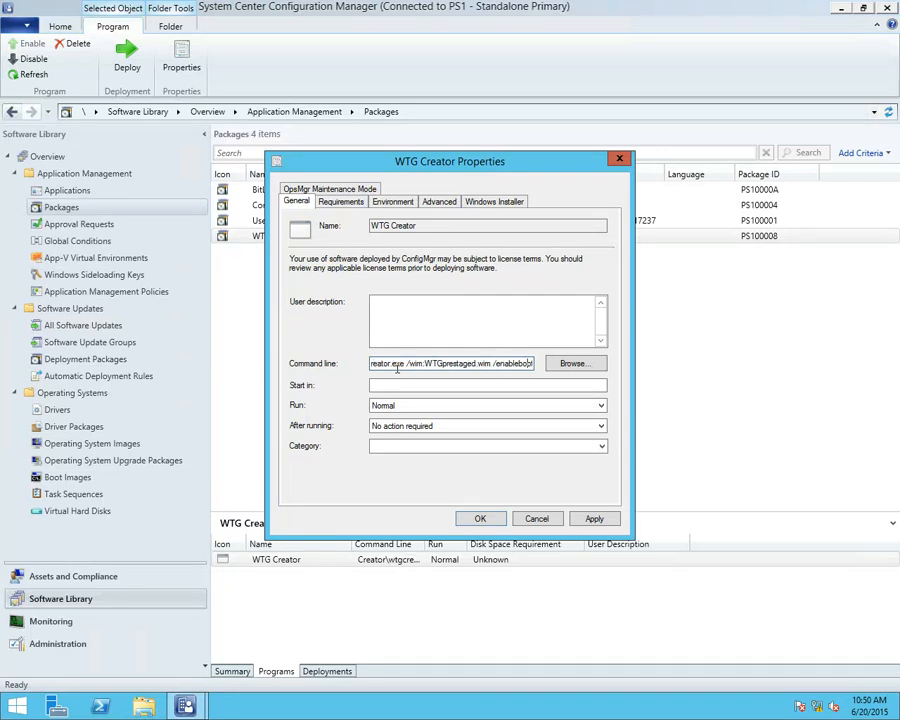
pyautogui.write('redirect')
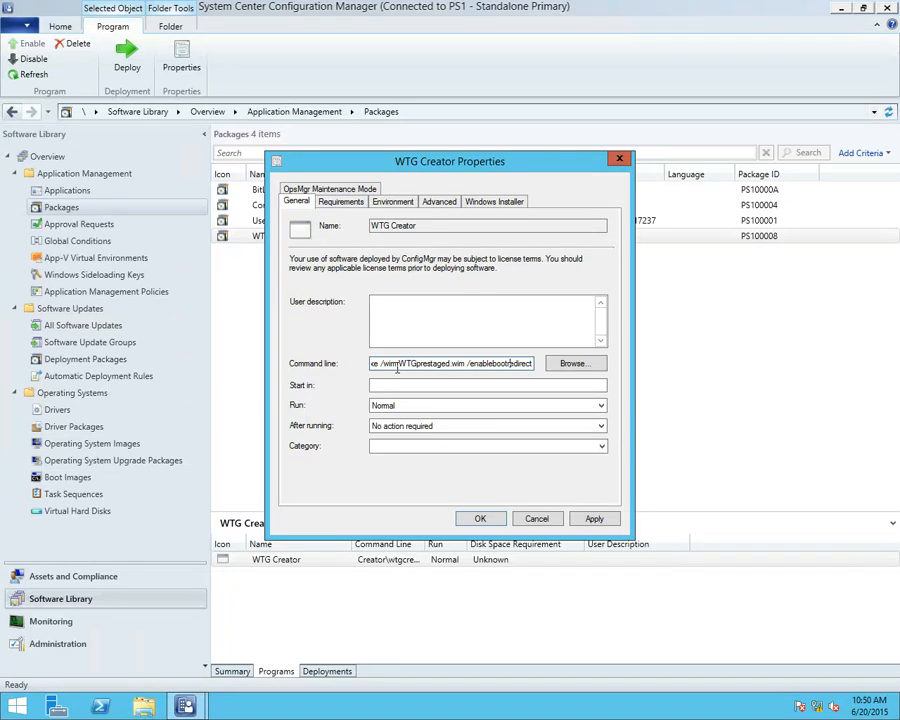
pyautogui.click(539, 520)
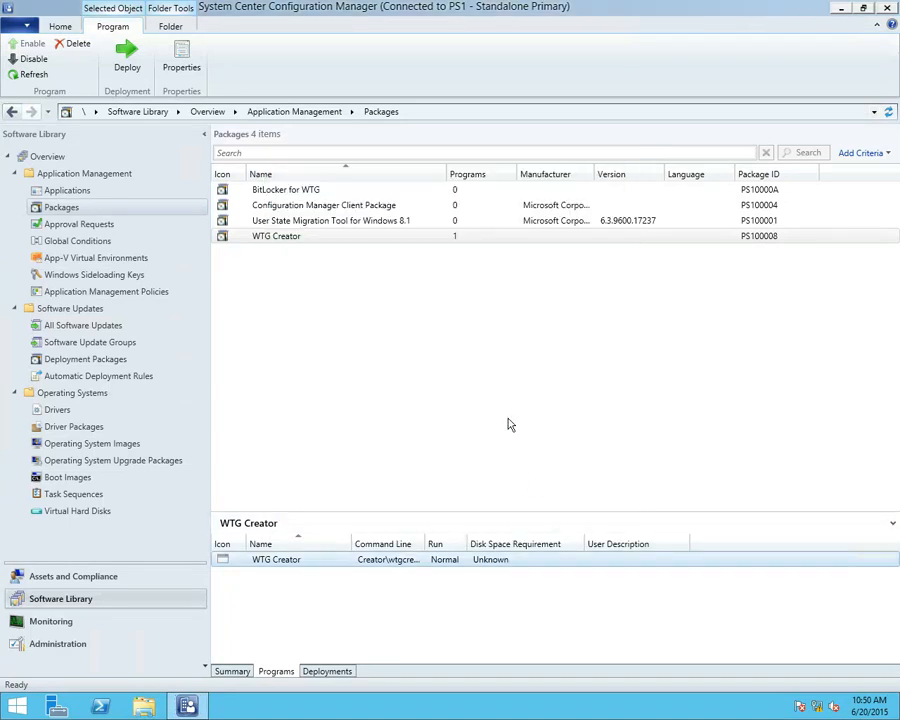
pyautogui.click(284, 190)
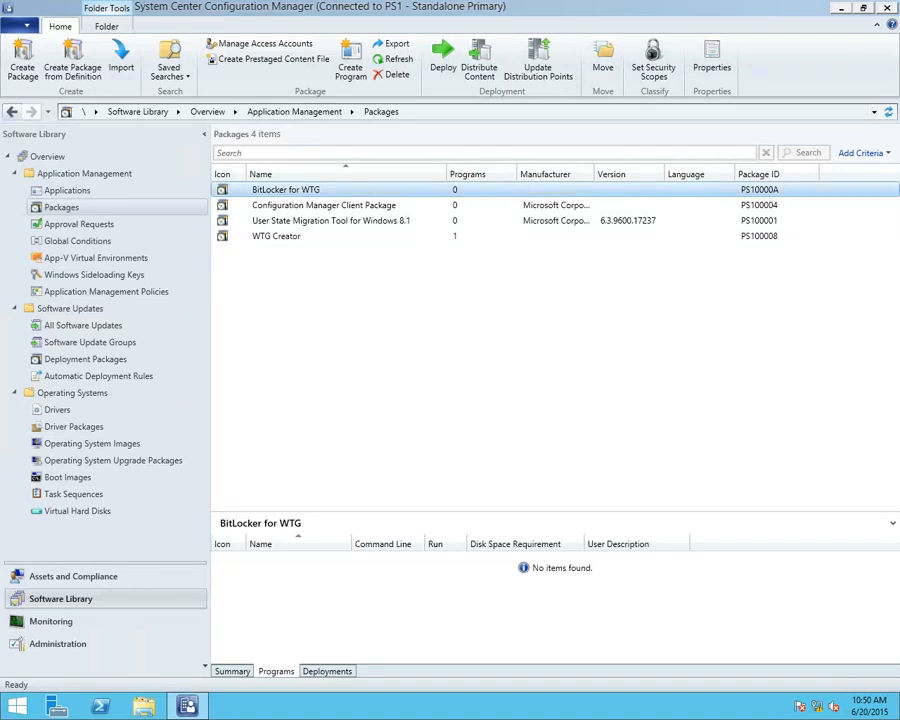
# Switch to the WTGDemo Virtual Machine Connection window, place it over the console and turn off its enhanced session
pyautogui.moveTo(899, 160); pyautogui.dragTo(240, 25)
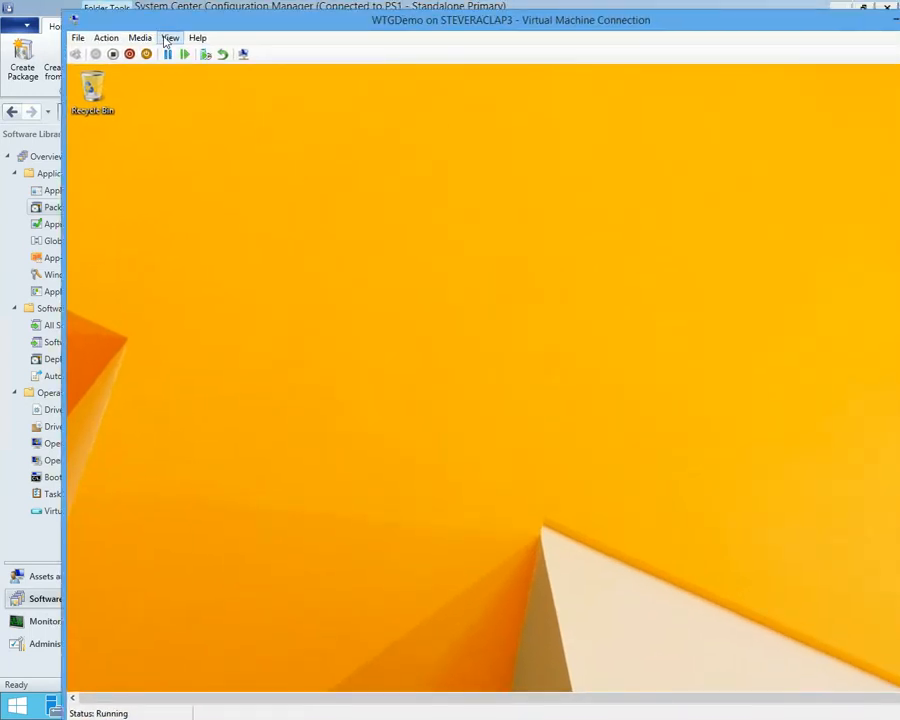
pyautogui.click(170, 38)
pyautogui.click(196, 85)
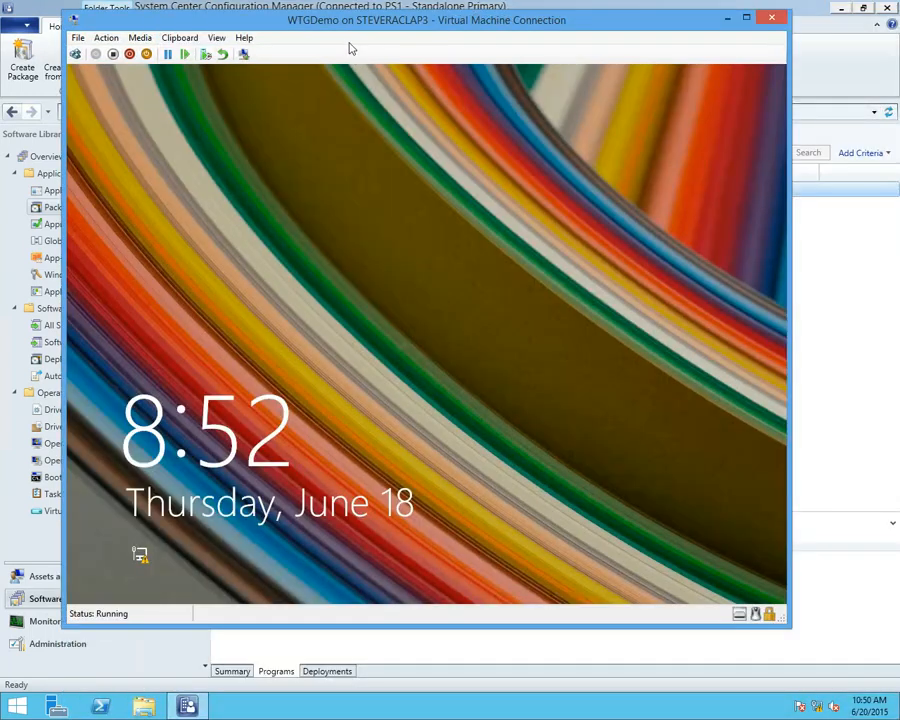
# Unlock the WTGDemo virtual machine by choosing the signed-in domain administrator account and entering the account password
pyautogui.click(310, 172)
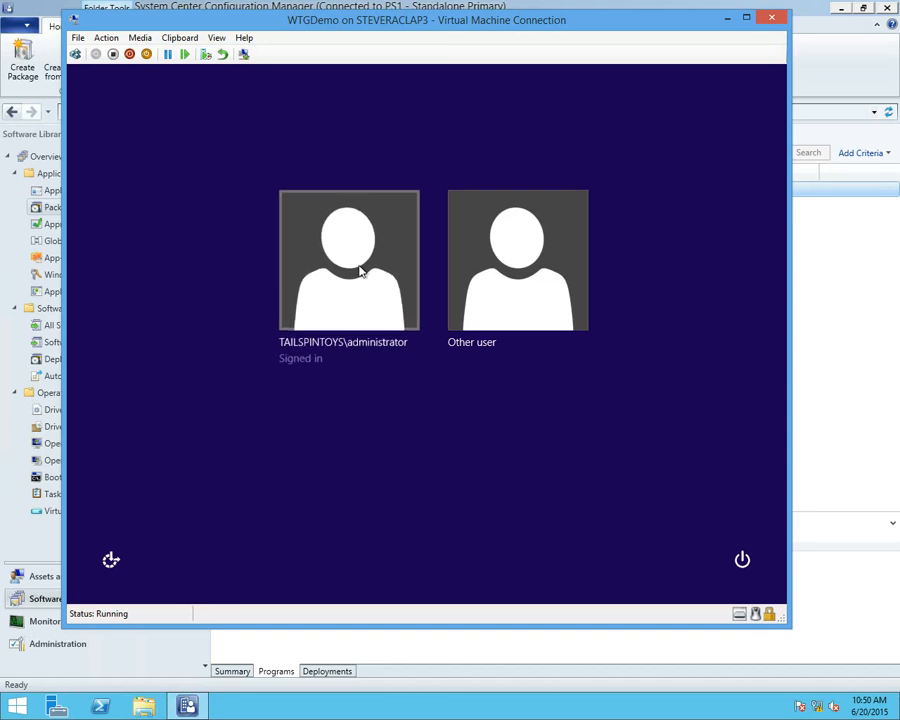
pyautogui.click(360, 267)
pyautogui.write('•••••••••')
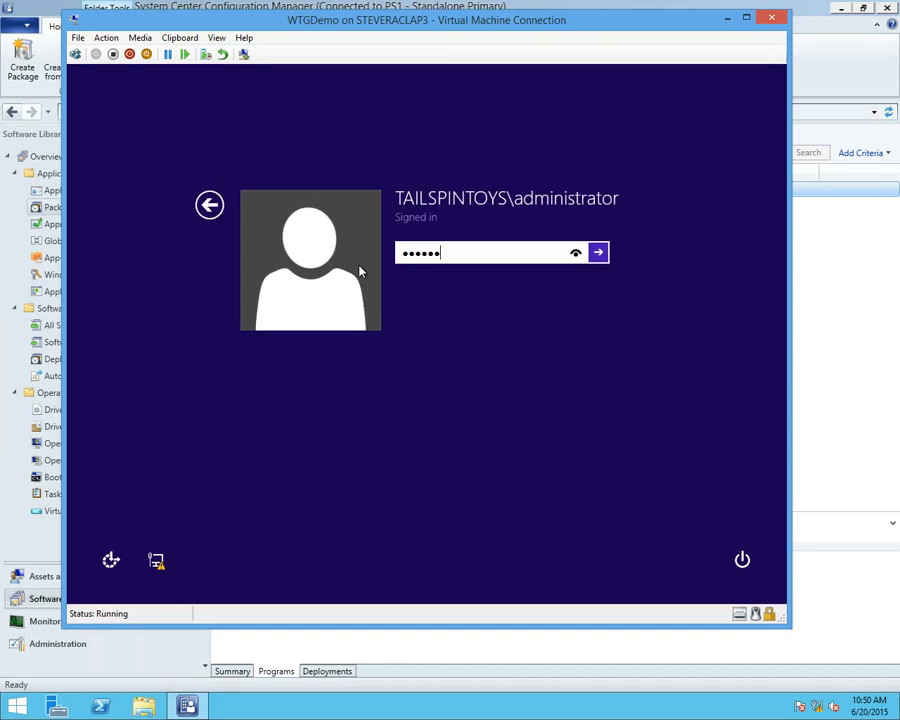
pyautogui.press('Return')
pyautogui.press('Return')
pyautogui.write('••••••••••')
pyautogui.press('Return')
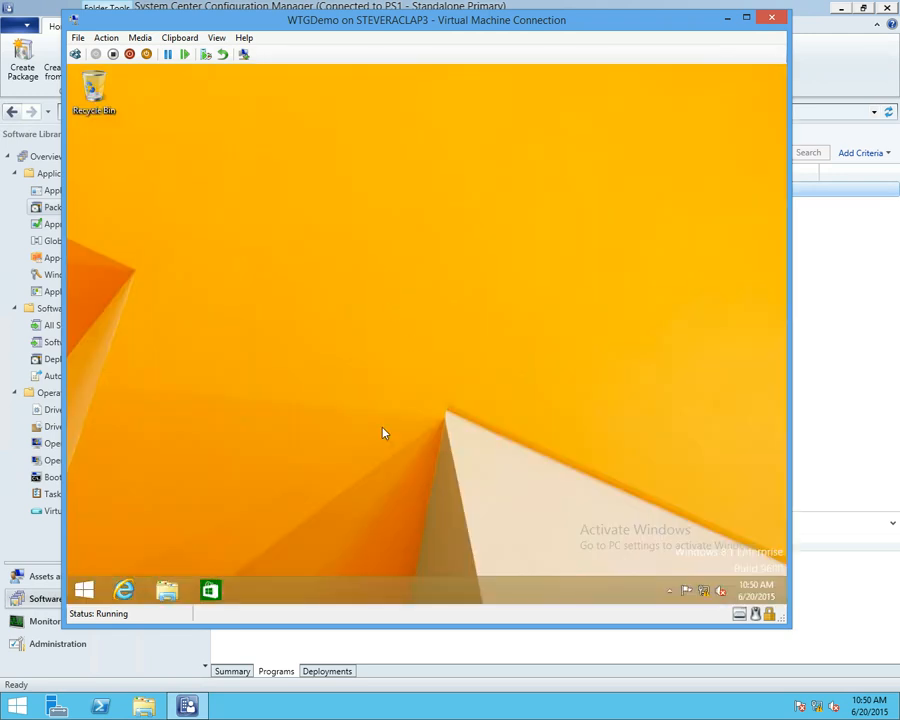
# Find and launch Software Center in the WTGDemo virtual machine and show its installation status list
pyautogui.click(85, 590)
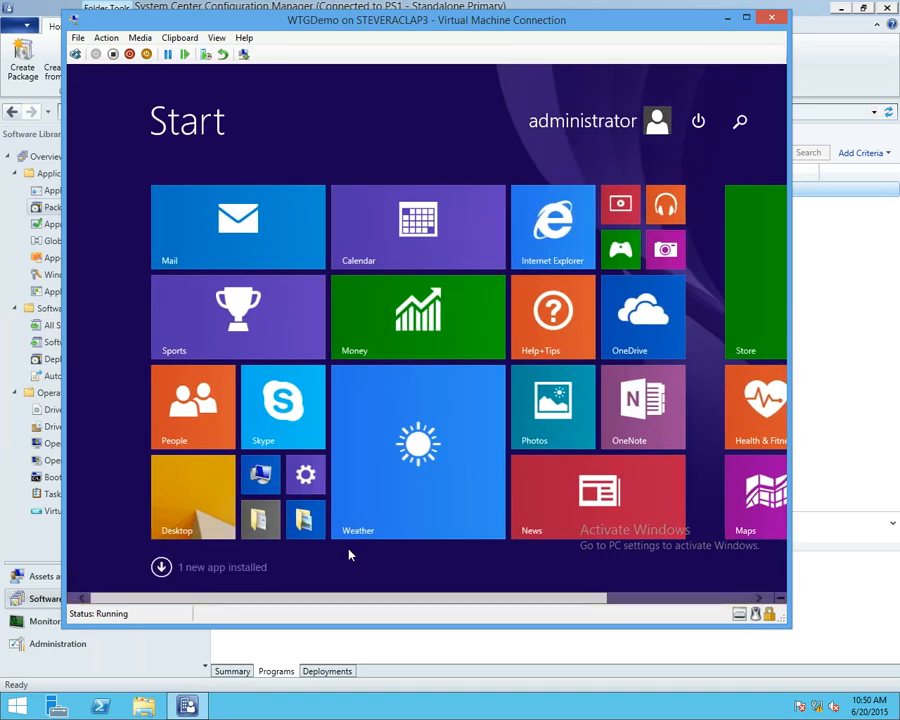
pyautogui.write('software Center')
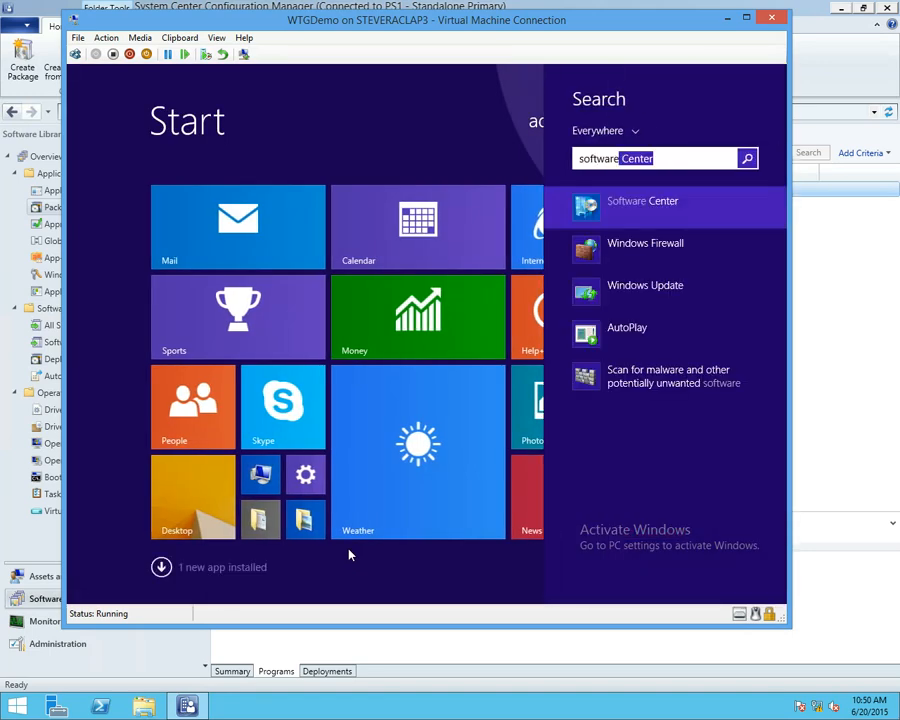
pyautogui.click(619, 220)
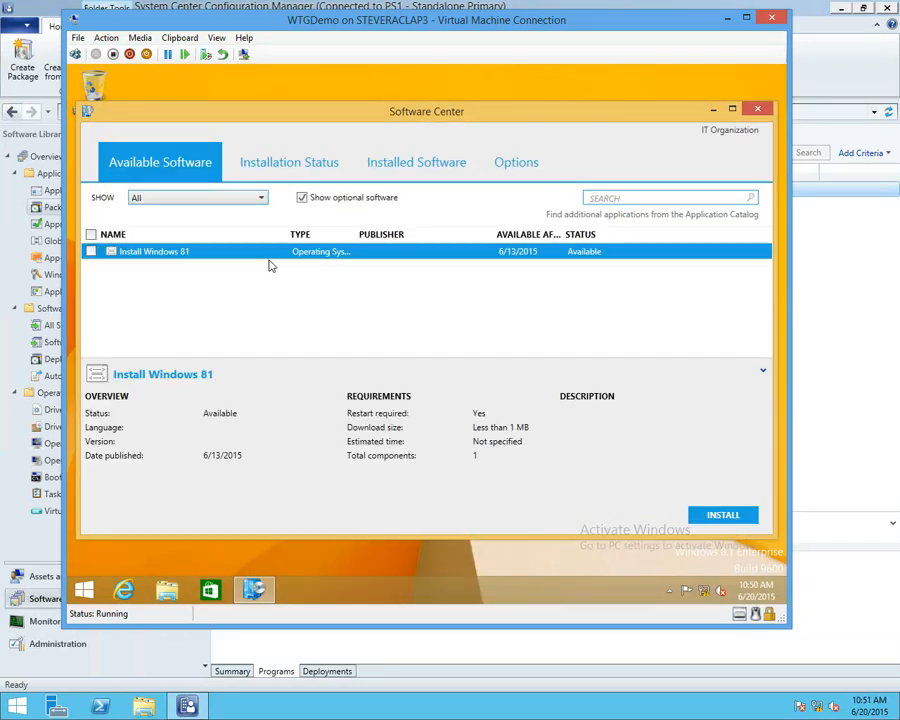
pyautogui.click(277, 176)
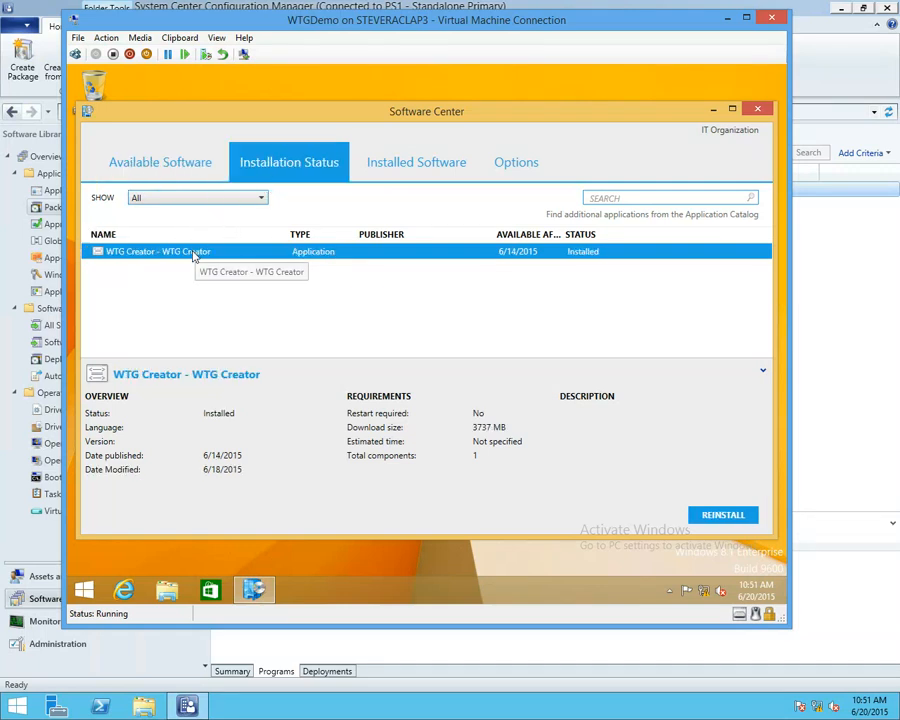
# Reinstall WTG Creator from Software Center, bring up its Create a Windows To Go workspace wizard and cancel it
pyautogui.click(725, 516)
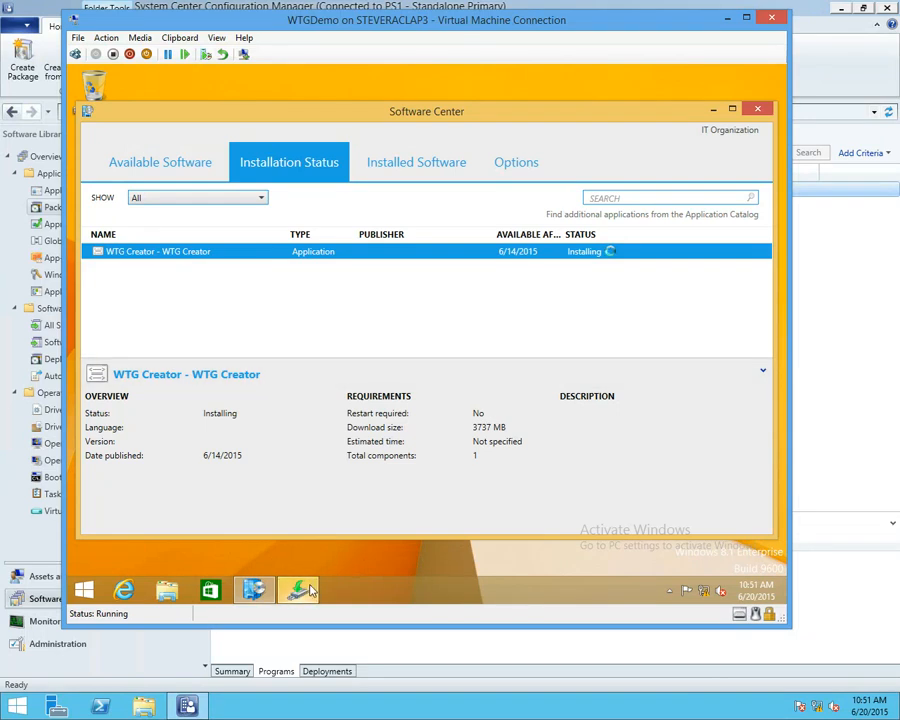
pyautogui.moveTo(310, 592)
pyautogui.click(297, 495)
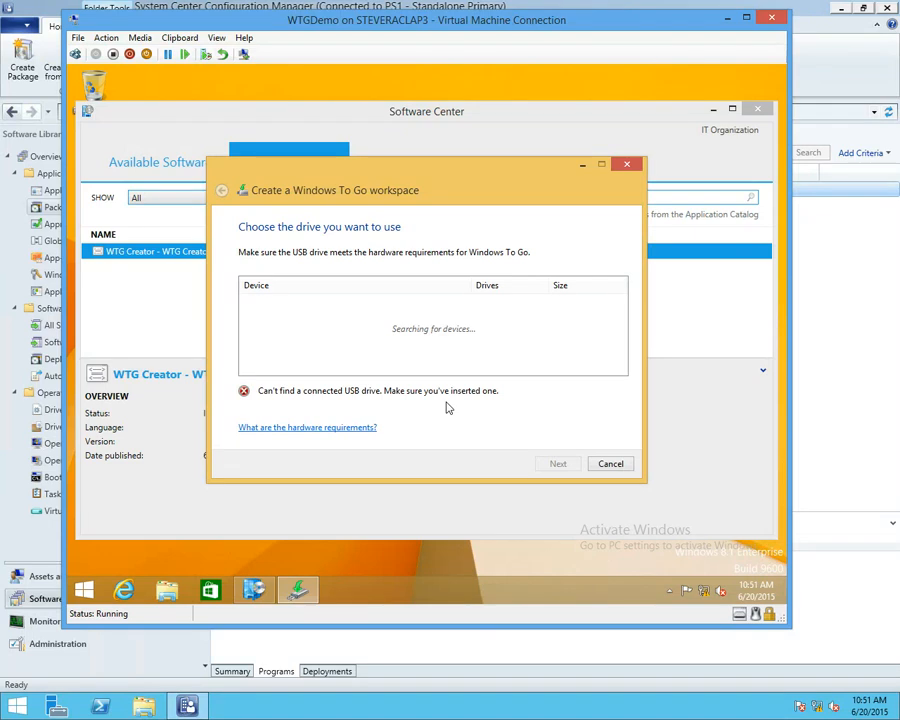
pyautogui.click(608, 465)
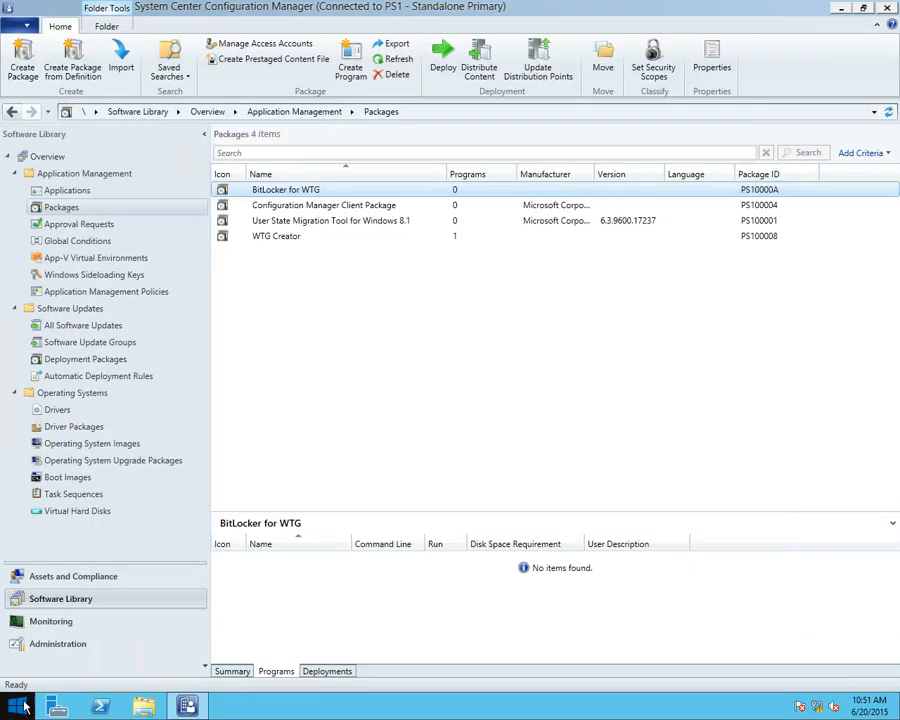
# Start a command prompt with cmd on the Configuration Manager server and change to the Desktop folder
pyautogui.rightClick(17, 707)
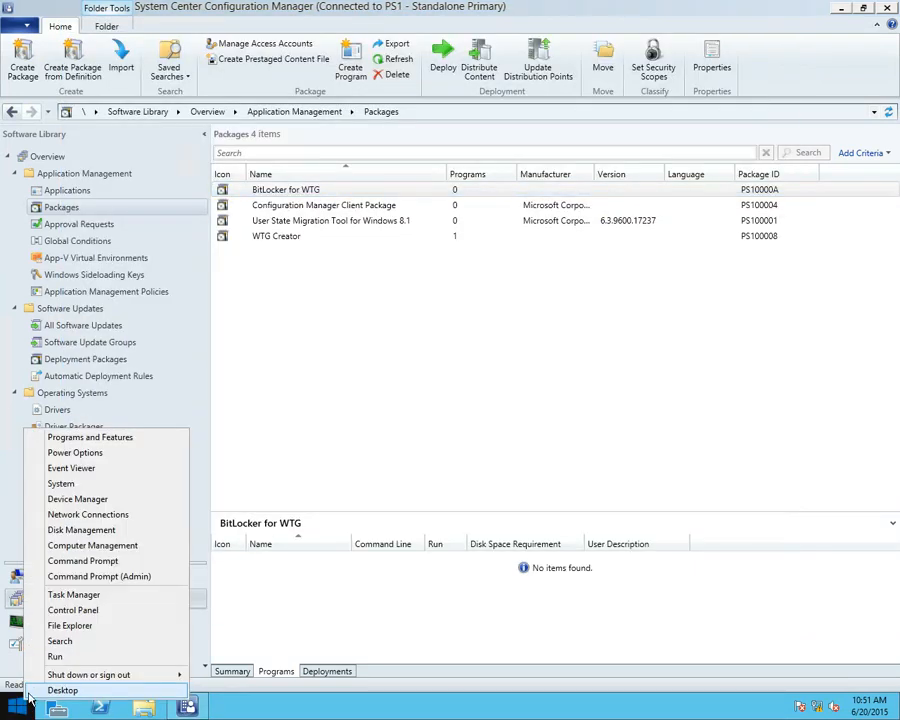
pyautogui.click(56, 657)
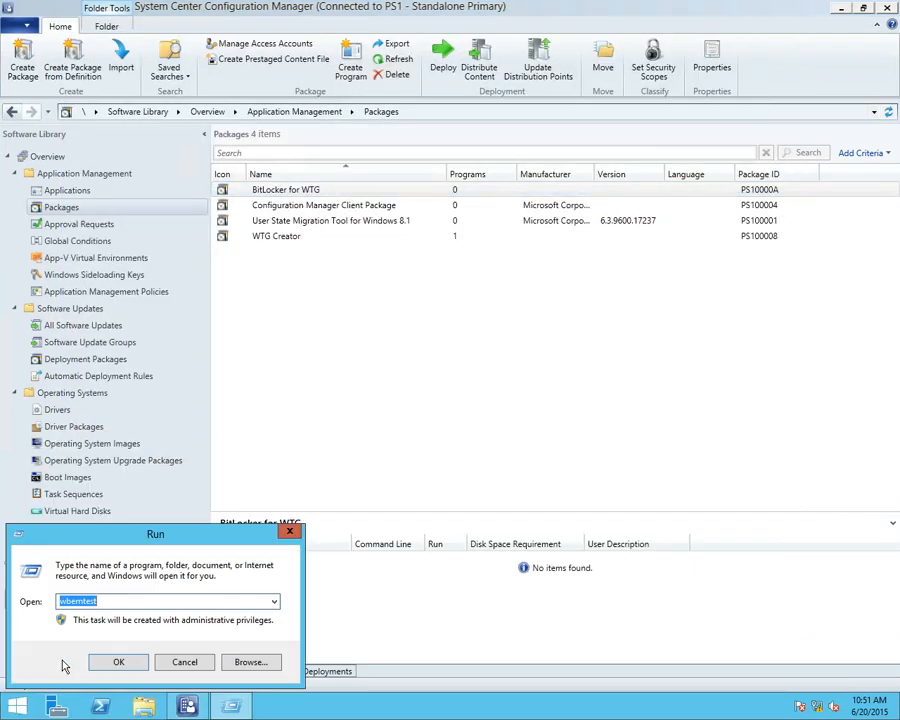
pyautogui.write('cmd')
pyautogui.press('Return')
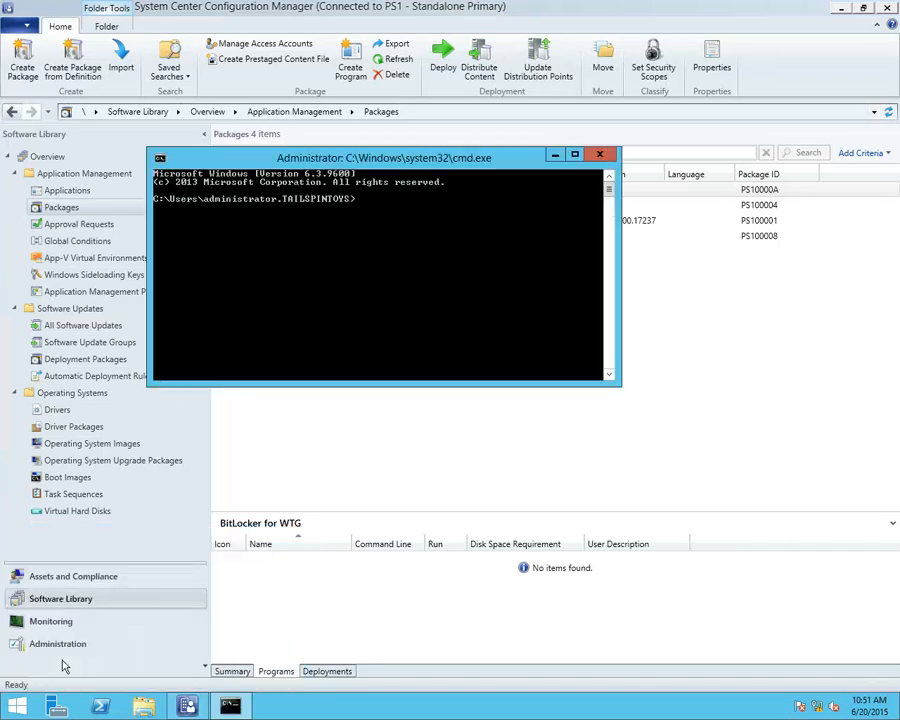
pyautogui.write('cd Desktop')
pyautogui.press('Return')
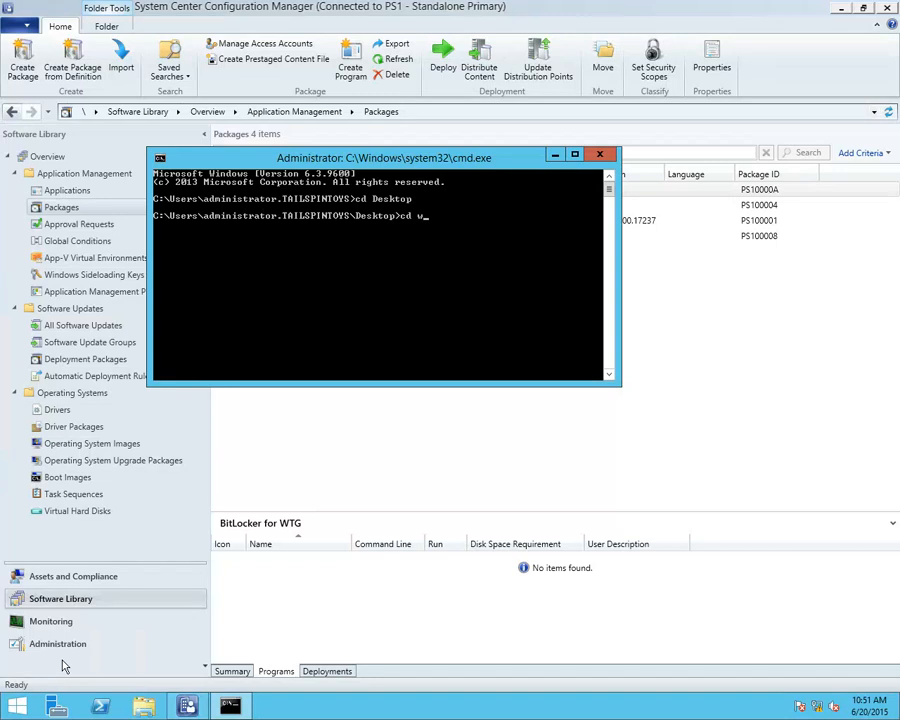
# Try to change to a wtgcreator folder, list the server's Desktop directory and go back up one folder
pyautogui.write('tgcreator')
pyautogui.press('Return')
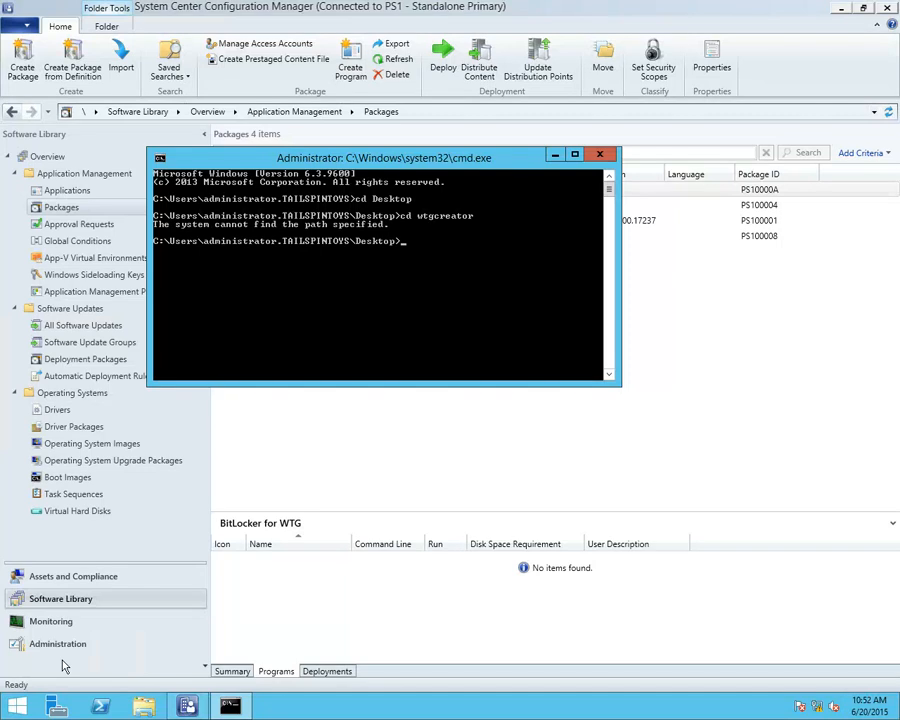
pyautogui.write('dir')
pyautogui.press('Return')
pyautogui.write('cd..')
pyautogui.press('Return')
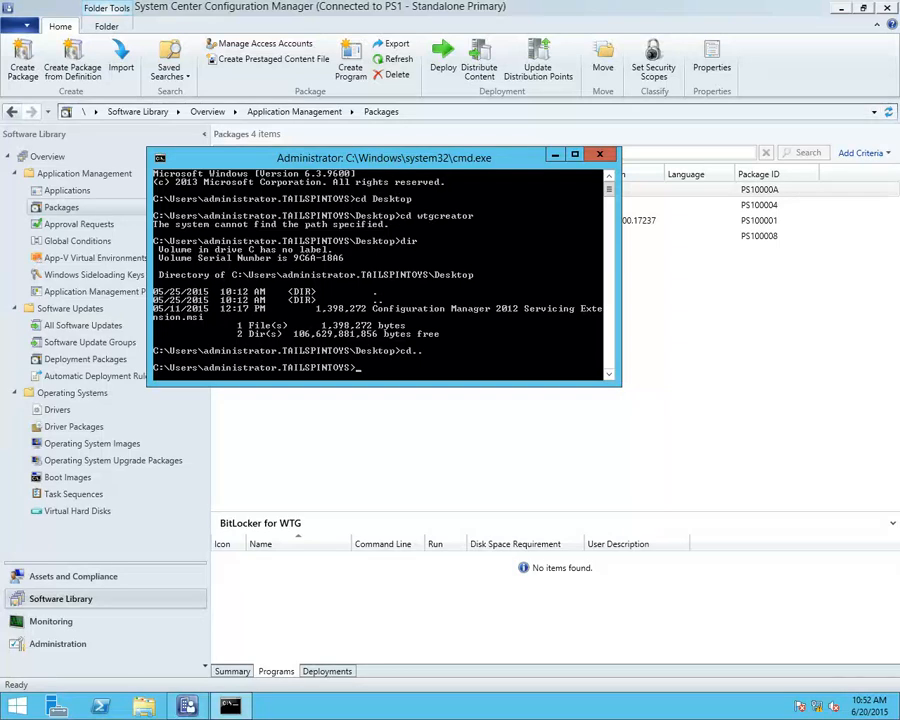
# Switch from the server session to the host computer and start a command prompt with cmd
pyautogui.moveTo(500, 3)
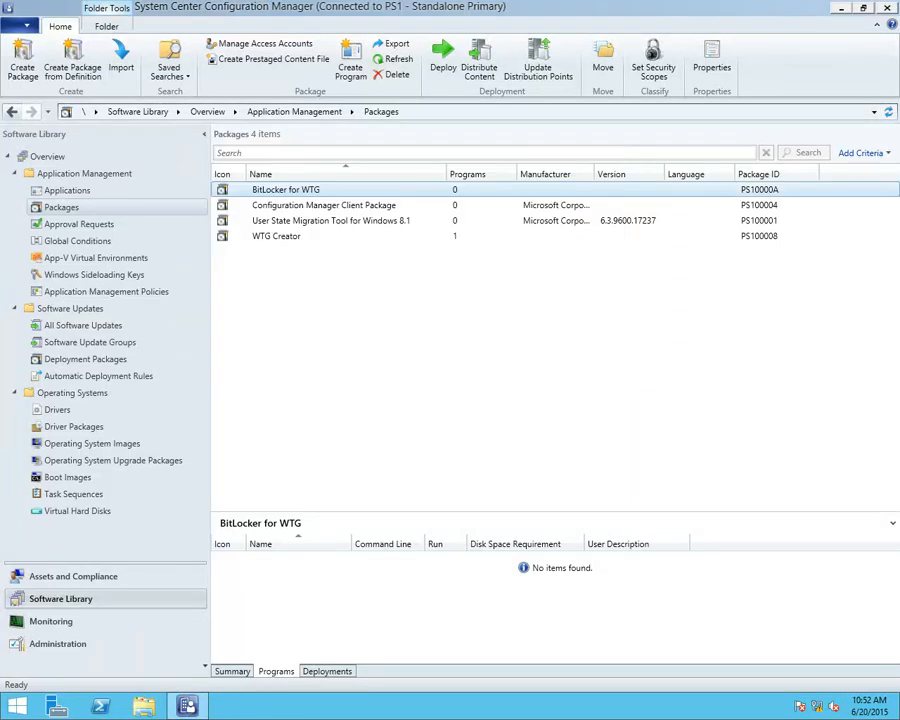
pyautogui.rightClick(17, 705)
pyautogui.click(62, 657)
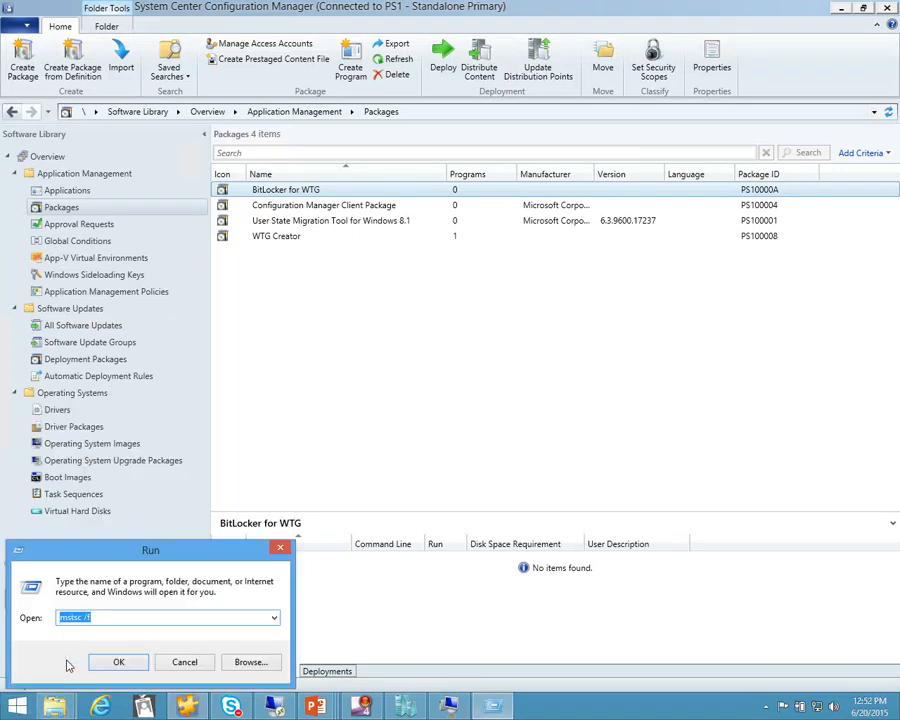
pyautogui.write('cd')
pyautogui.press('BackSpace')
pyautogui.write('md')
pyautogui.press('Return')
# Change the host command prompt to the WTGDemo folder on the Desktop
pyautogui.write('cd')
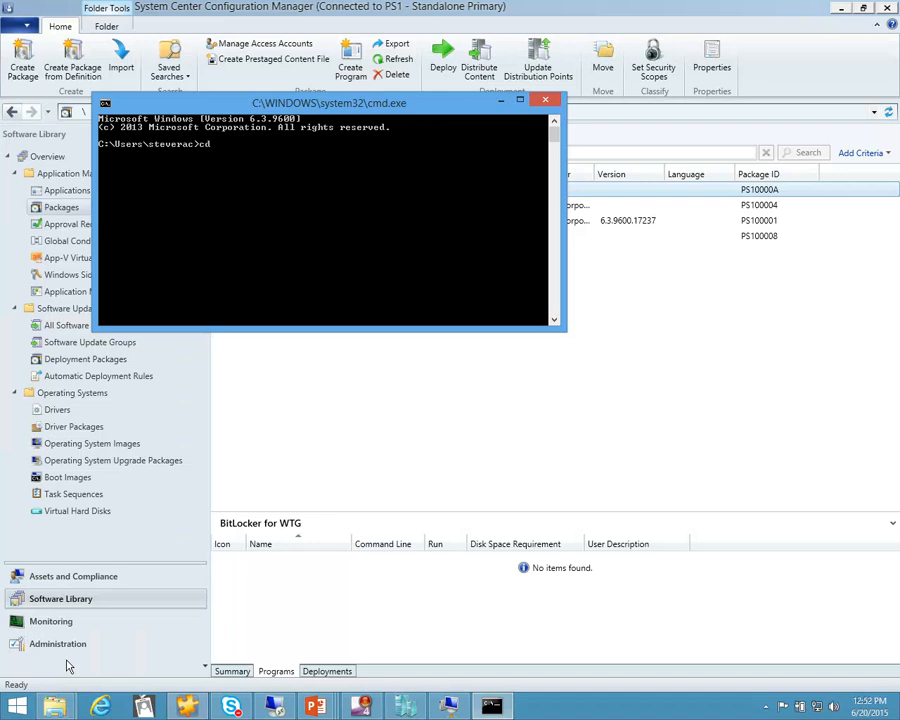
pyautogui.write(' d')
pyautogui.press('Tab')
pyautogui.press('Return')
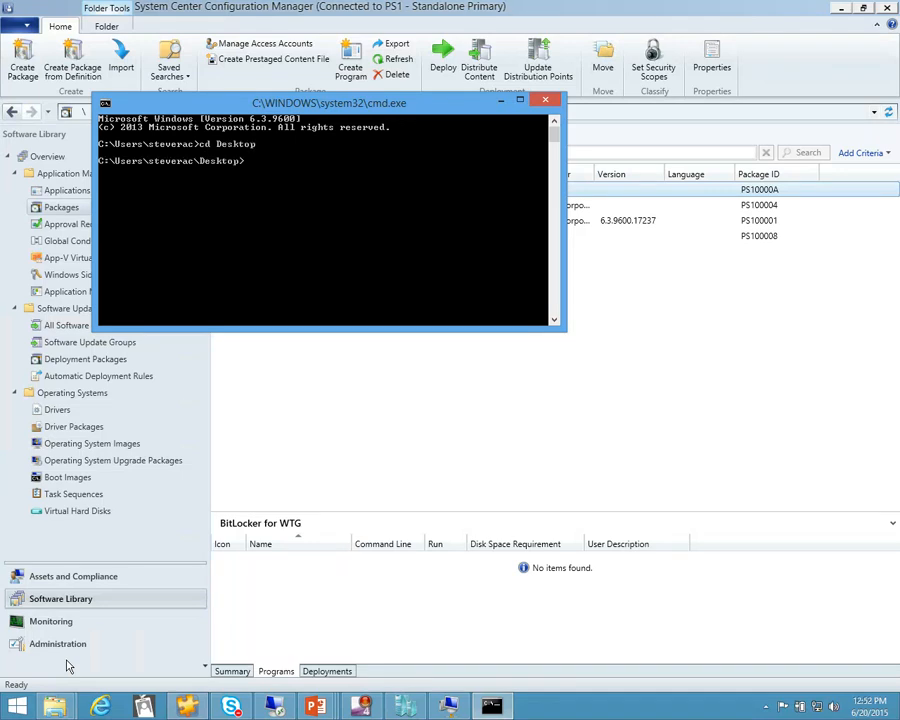
pyautogui.write('cd wt')
pyautogui.press('Tab')
pyautogui.press('Return')
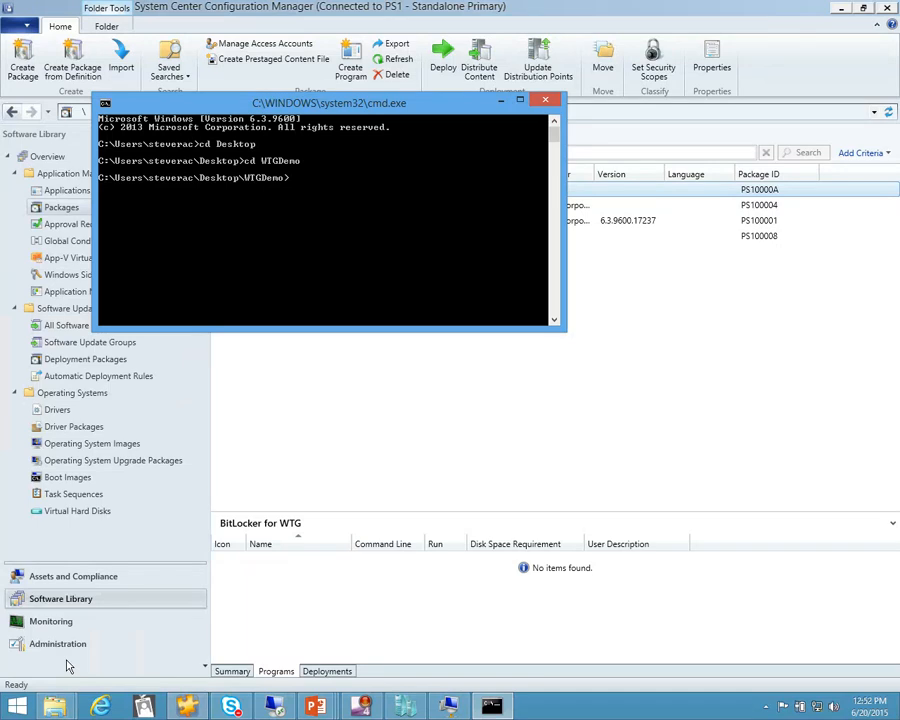
# List the WTGDemo folder, change to its Creator subfolder and list the files there
pyautogui.write('dir')
pyautogui.press('Return')
pyautogui.write('cd c')
pyautogui.press('Tab')
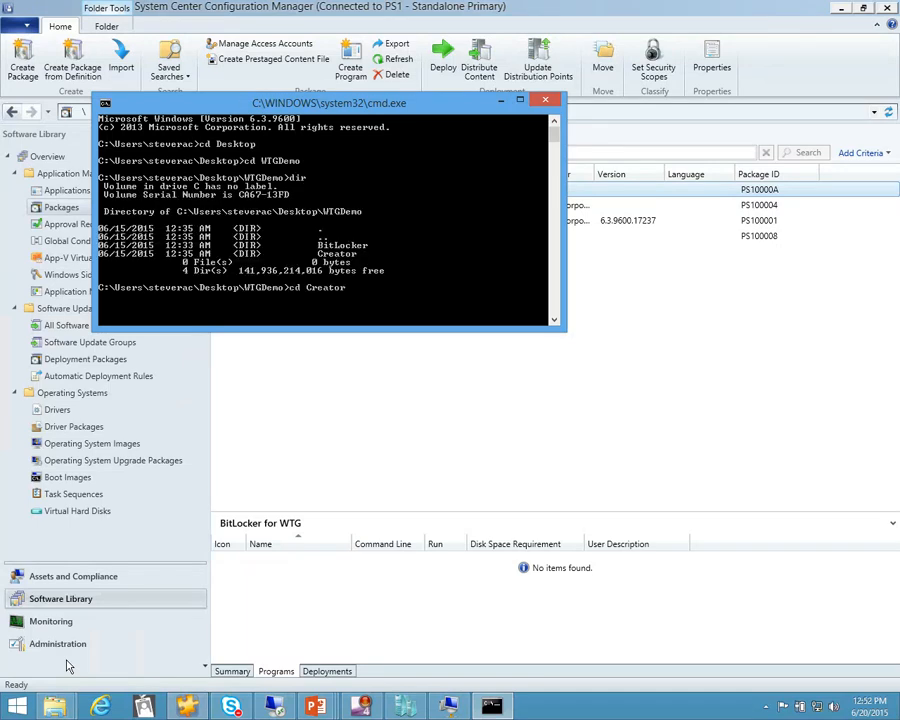
pyautogui.press('Return')
pyautogui.write('dir')
pyautogui.press('Return')
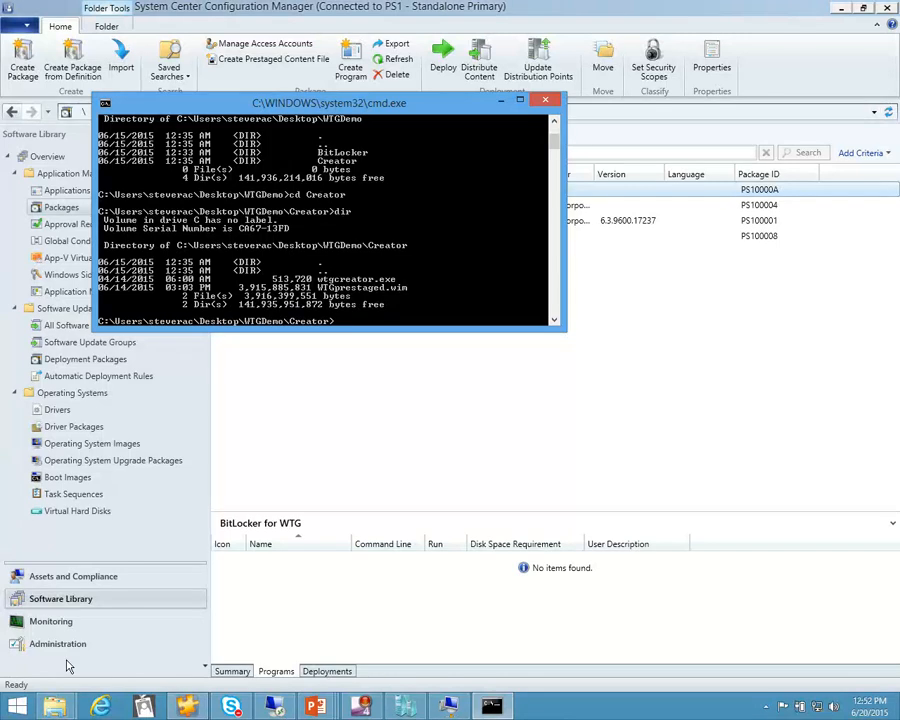
# Enter the command wtgcreator.exe /wim:wtgprestaged.wim at the prompt without running it
pyautogui.write('wtg')
pyautogui.press('Tab')
pyautogui.write('/win:wtgprestaged.wim')
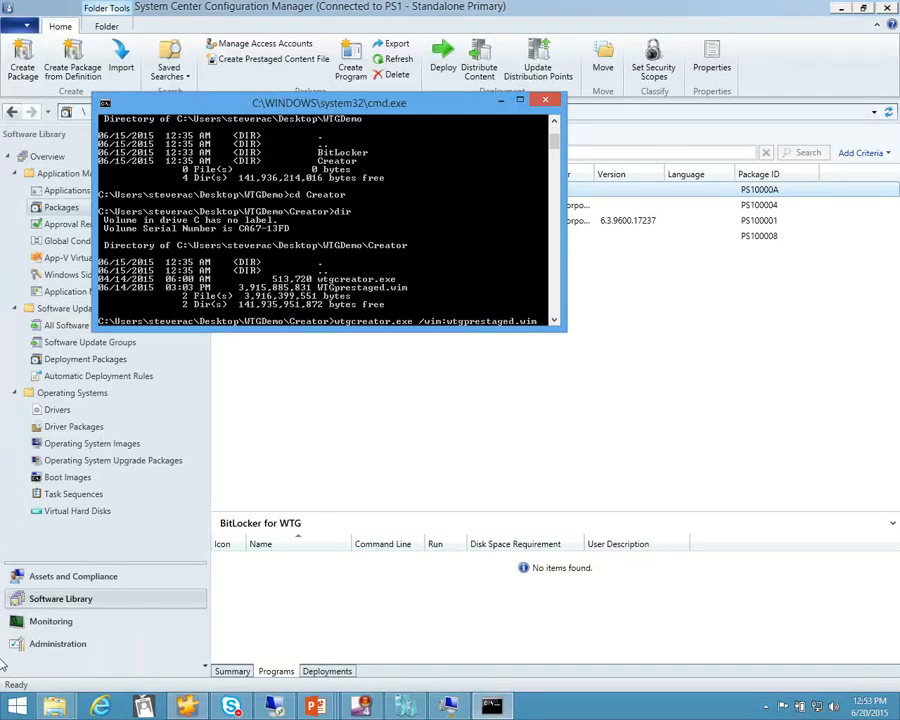
# Open This PC in a new File Explorer window, place it over the console and look through its drives
pyautogui.rightClick(54, 706)
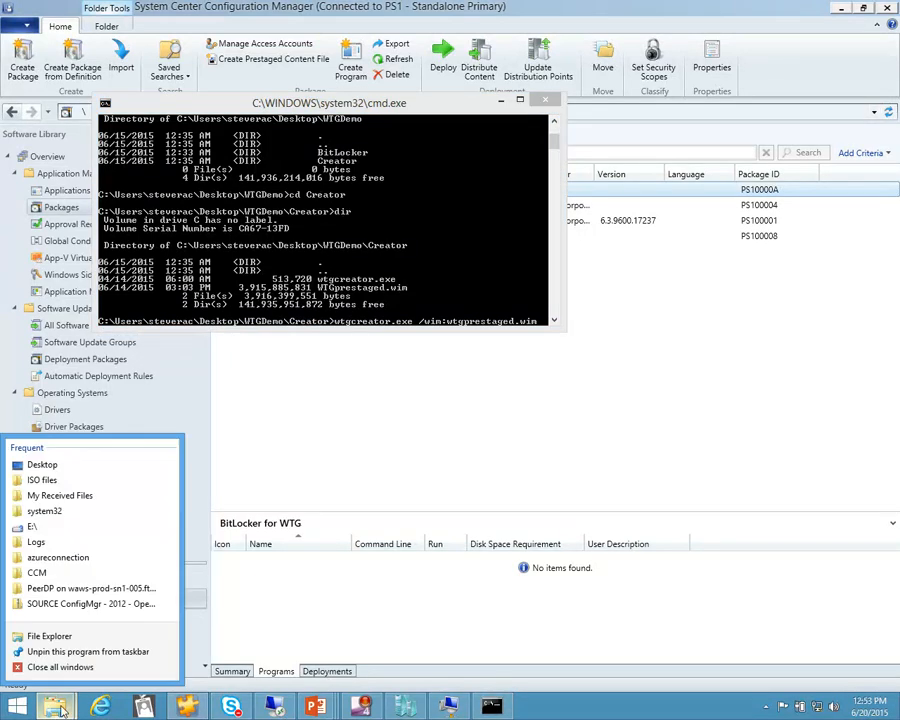
pyautogui.click(74, 640)
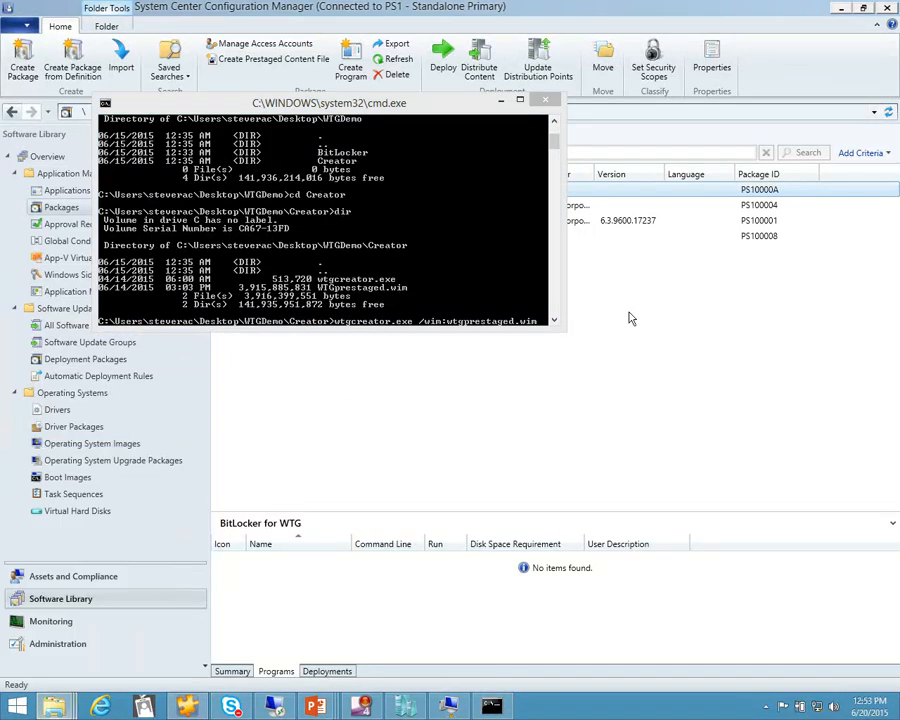
pyautogui.moveTo(762, 48); pyautogui.dragTo(581, 91)
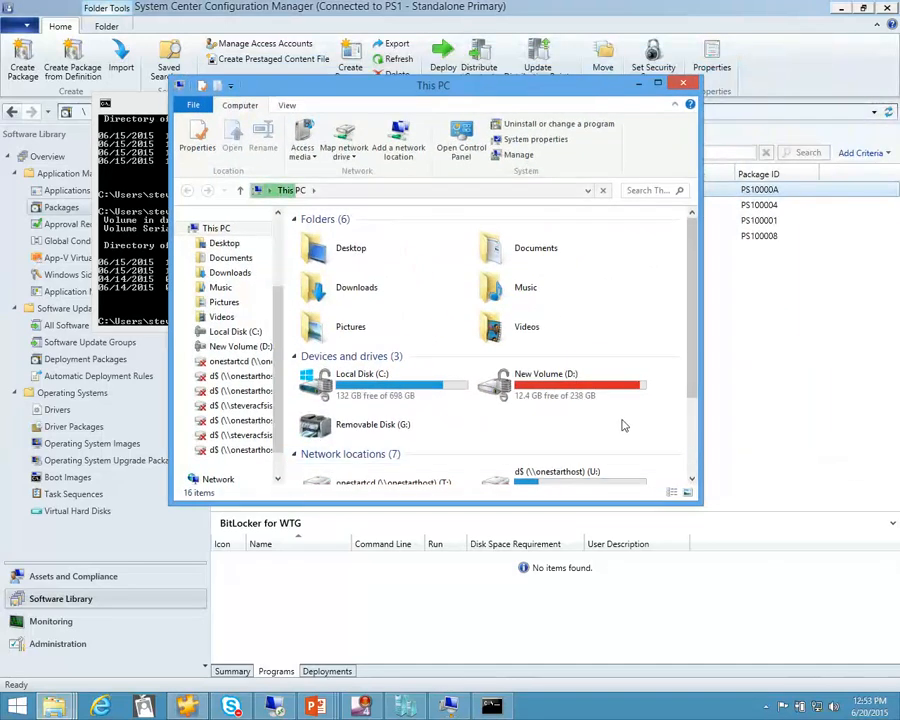
pyautogui.scroll(-3, 415, 294)
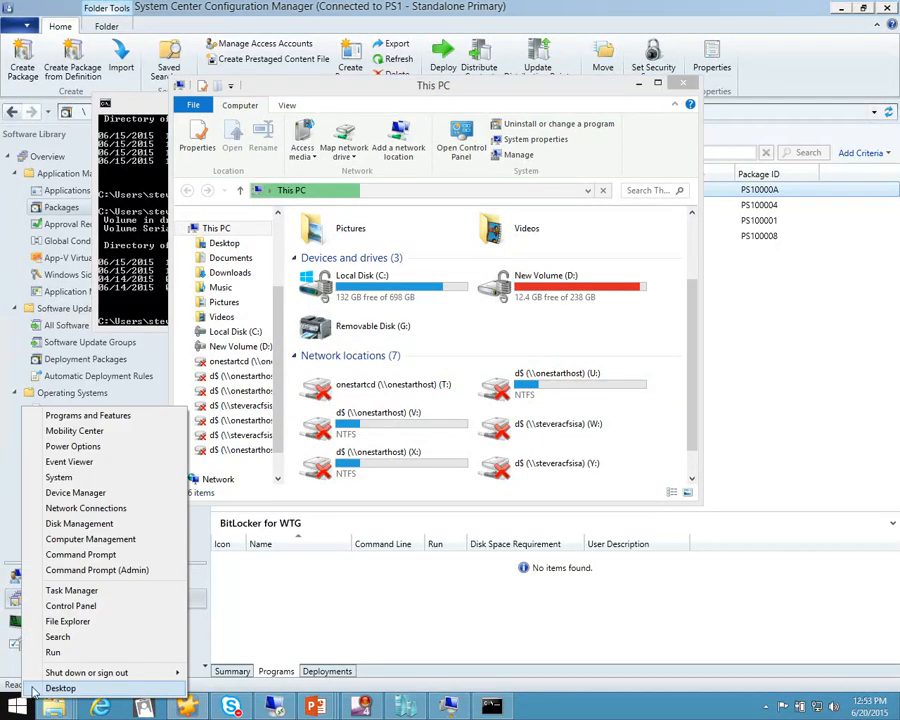
# Open Disk Management, examine the last disk in the list and close the tool
pyautogui.click(80, 524)
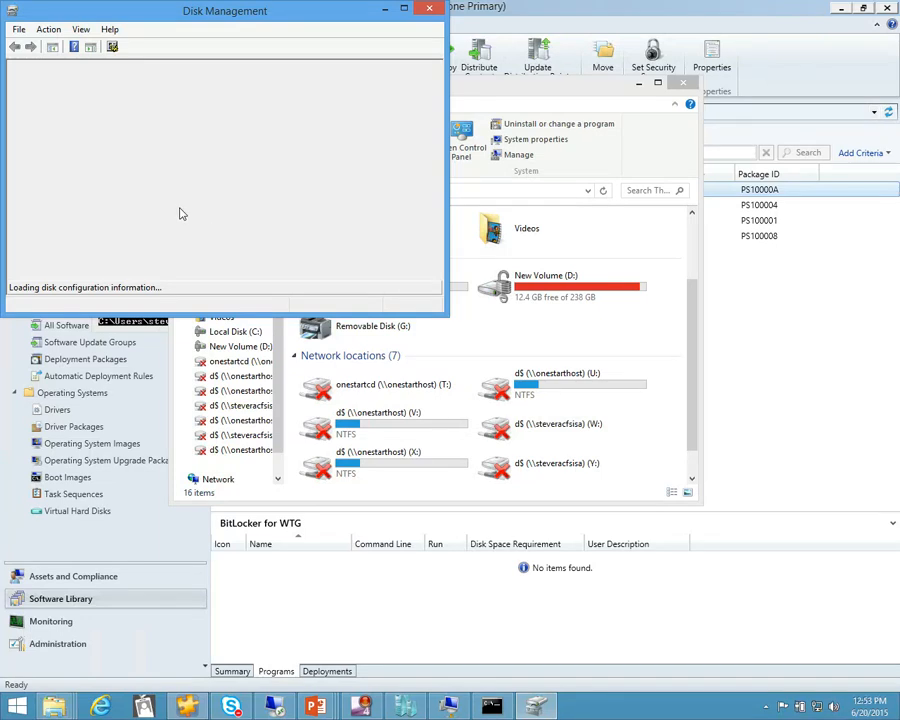
pyautogui.moveTo(437, 214); pyautogui.dragTo(438, 265)
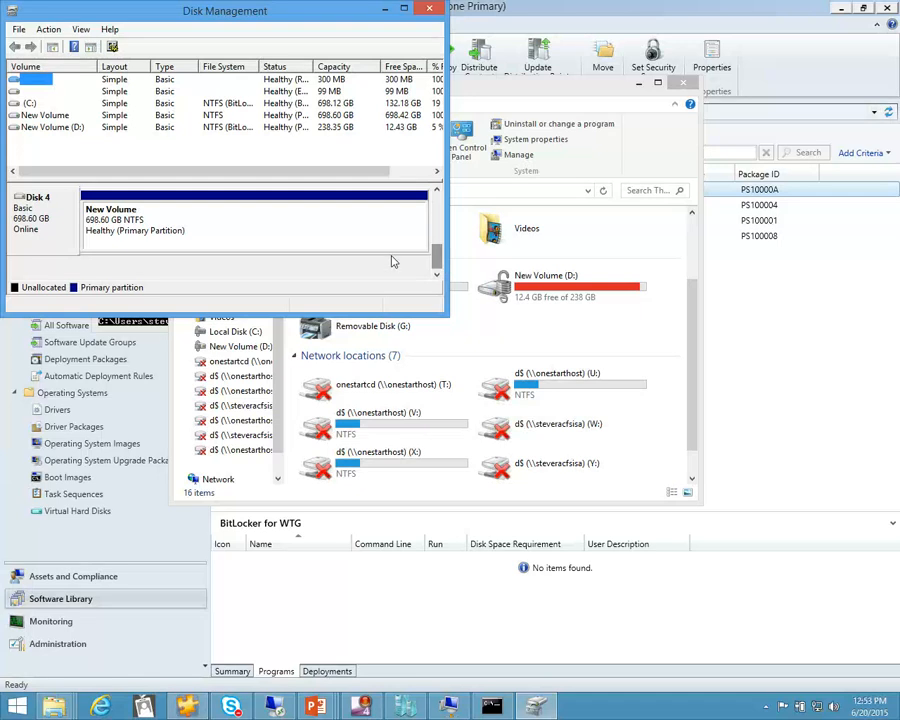
pyautogui.click(430, 9)
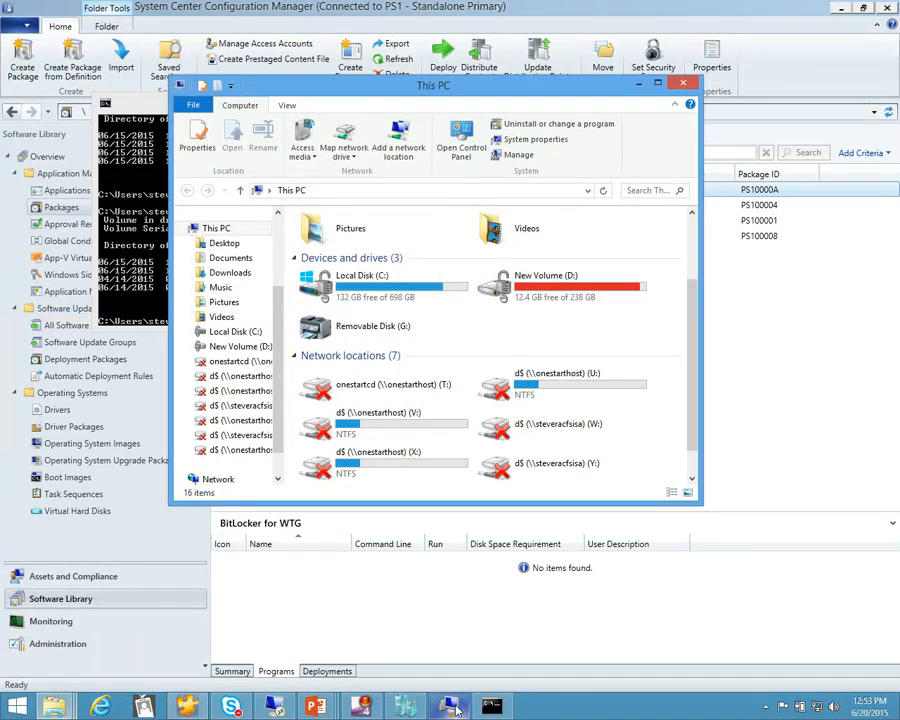
# Switch to the WTGDemo Virtual Machine Connection, turn off the virtual machine and close its window
pyautogui.moveTo(455, 710)
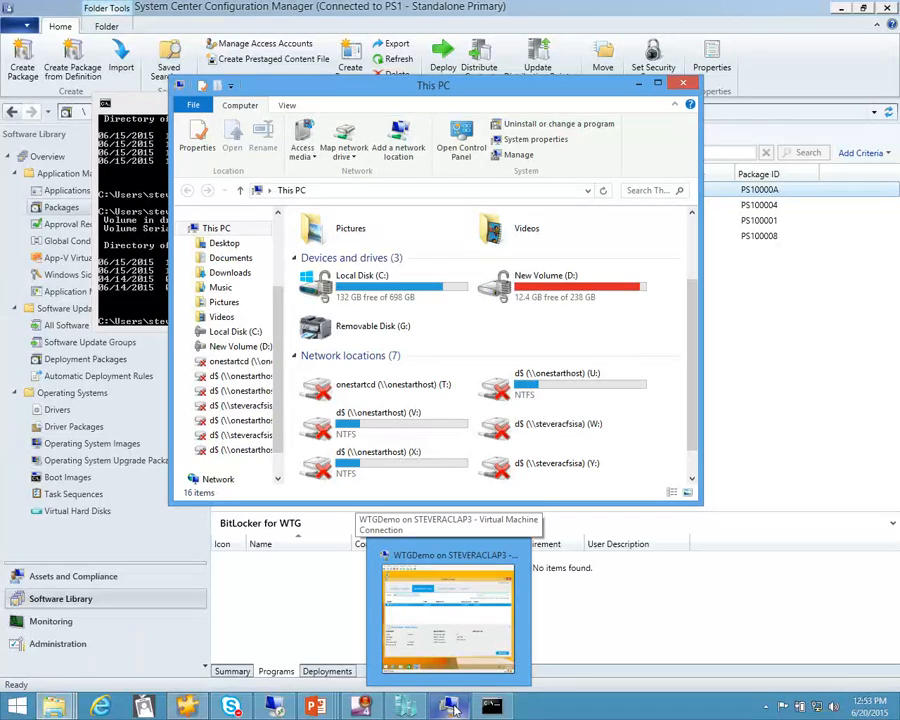
pyautogui.click(448, 620)
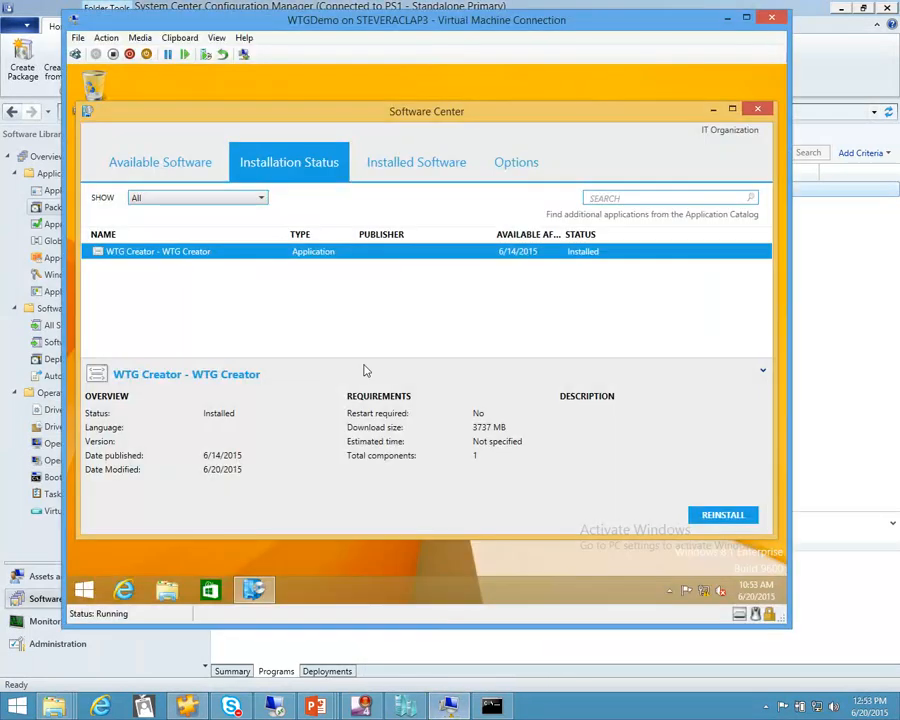
pyautogui.click(106, 37)
pyautogui.click(115, 74)
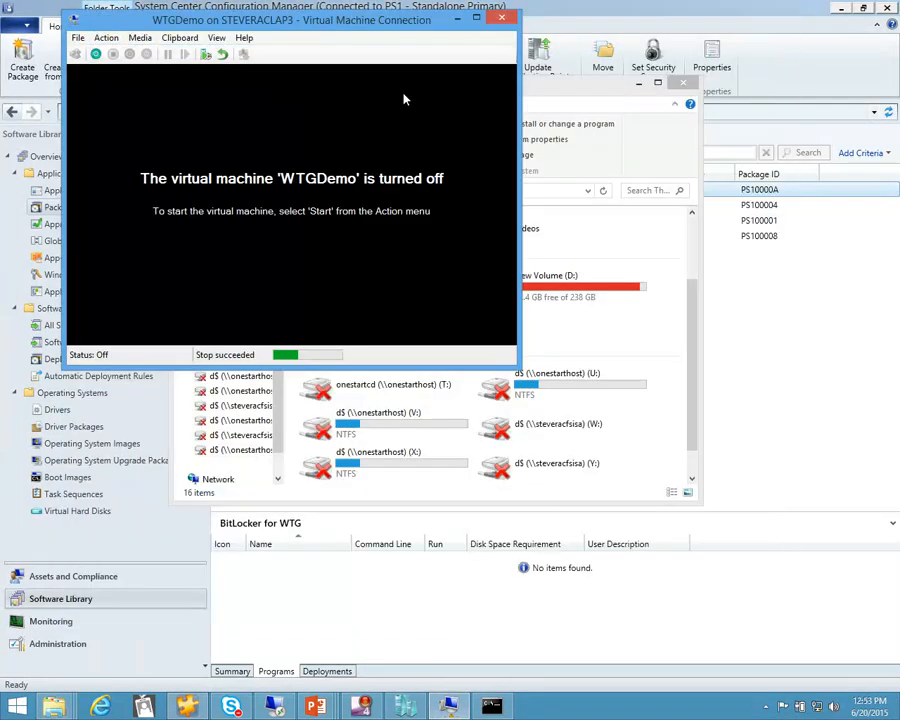
pyautogui.click(495, 20)
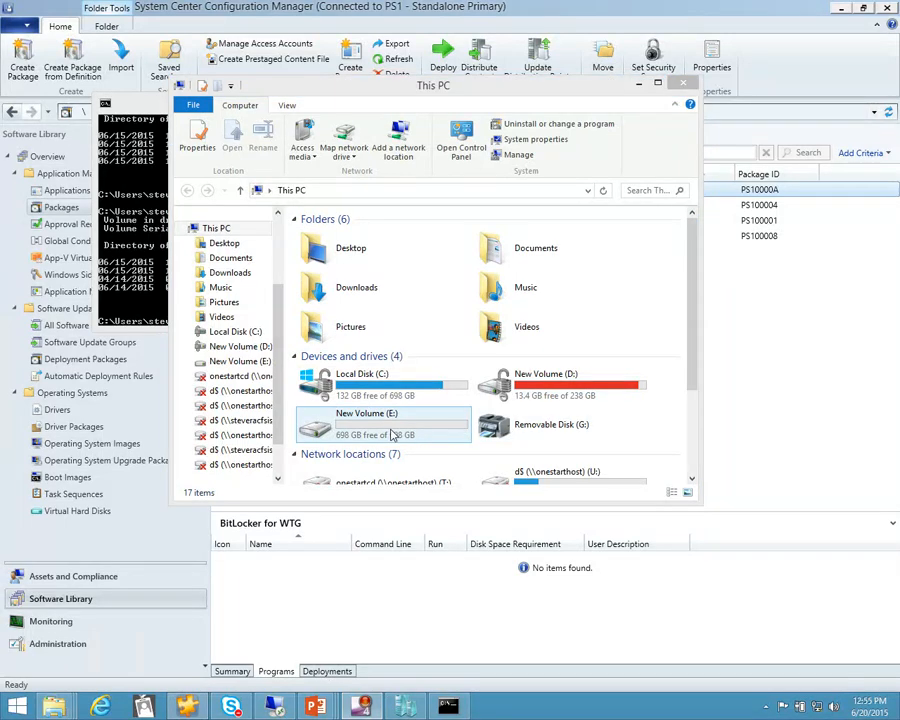
# Close This PC, run the prepared wtgcreator command and continue with the WD My Passport USB drive (E:) as the workspace drive
pyautogui.click(684, 83)
pyautogui.click(470, 244)
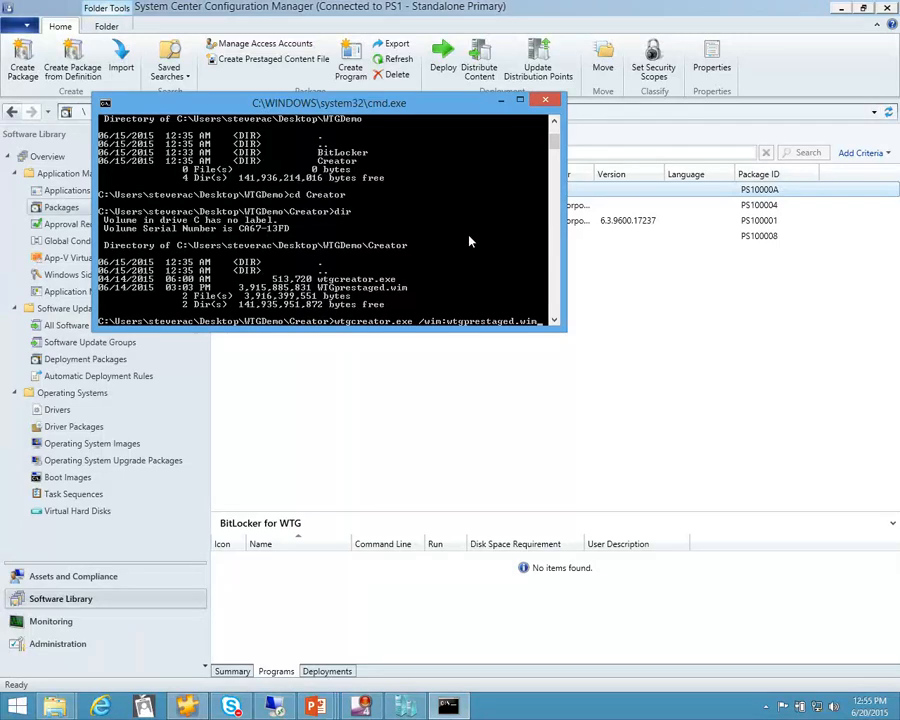
pyautogui.press('Return')
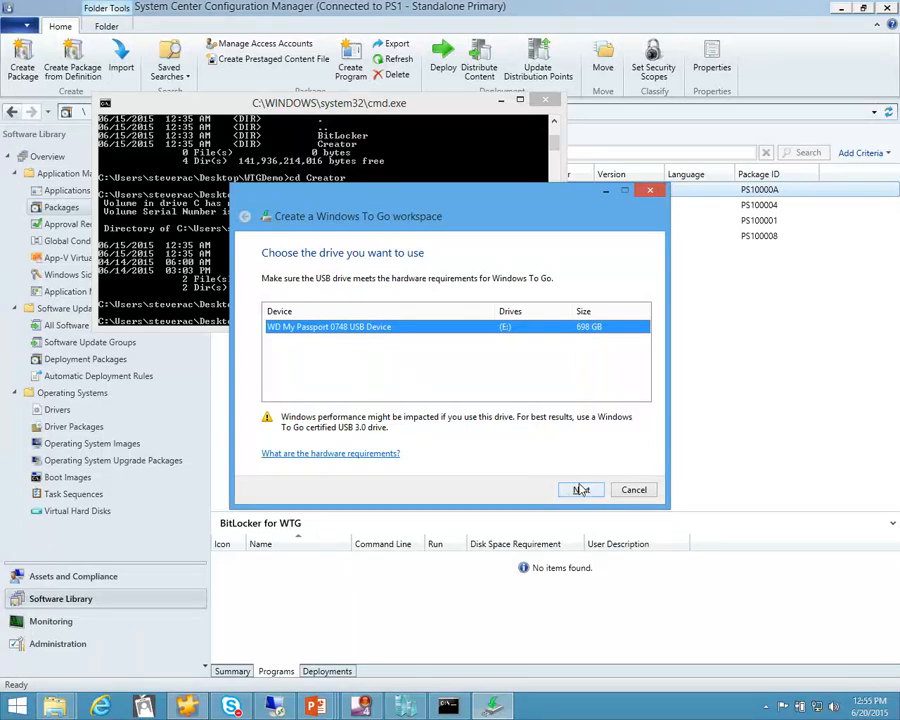
pyautogui.click(580, 490)
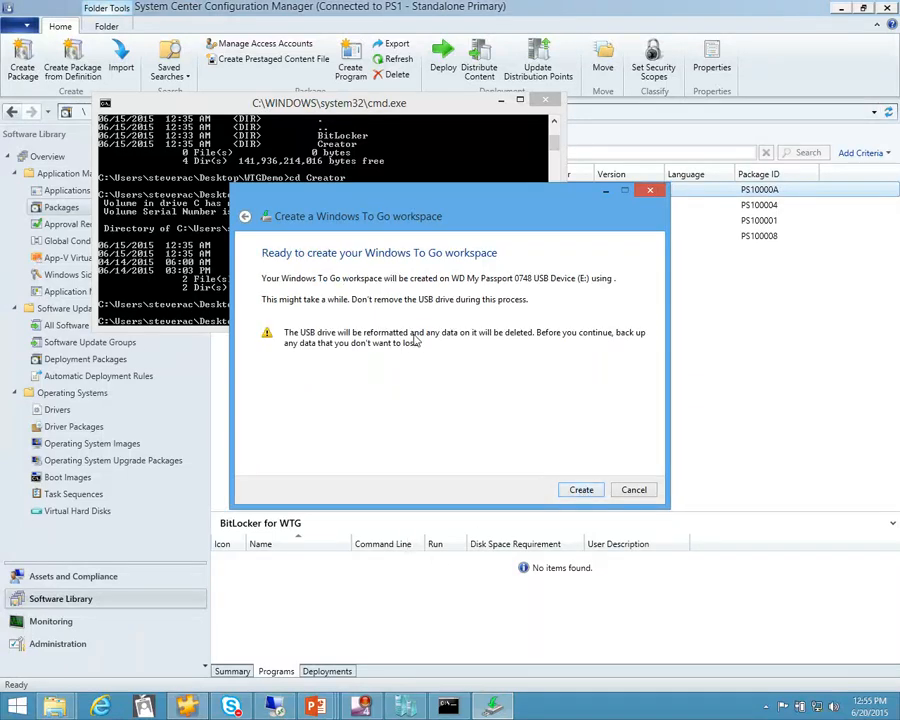
# Start creating the Windows To Go workspace, then open a new File Explorer window and look inside Local Disk (E:)
pyautogui.click(564, 496)
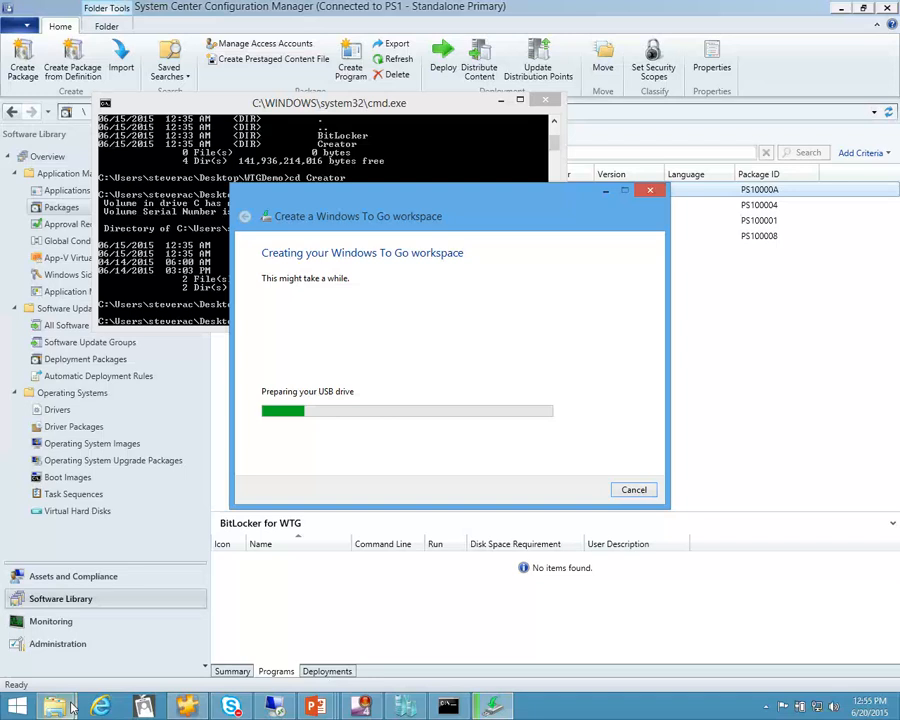
pyautogui.moveTo(60, 706)
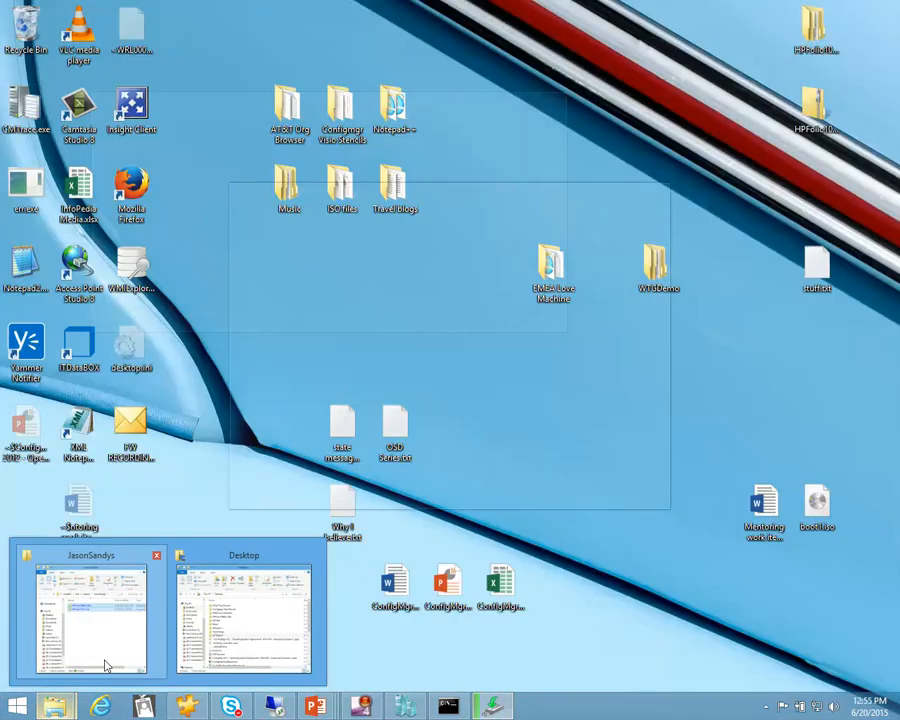
pyautogui.rightClick(55, 706)
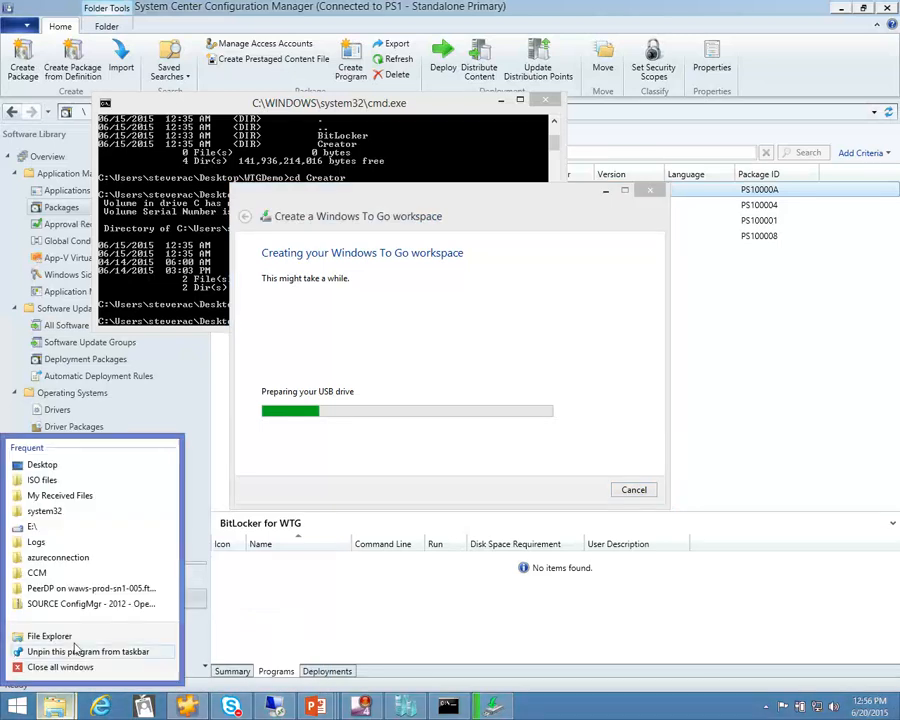
pyautogui.click(72, 637)
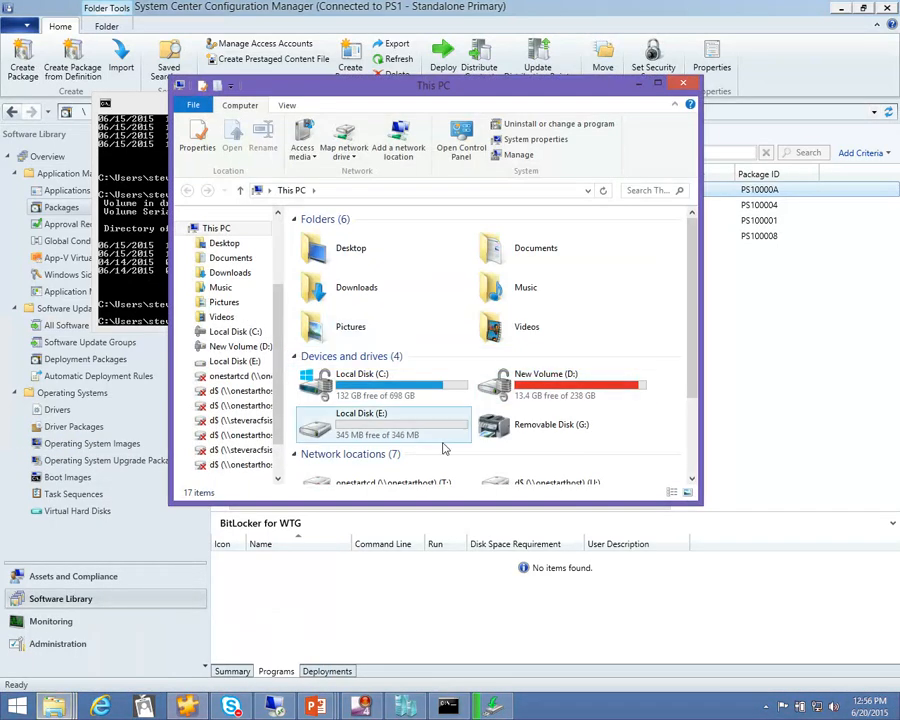
pyautogui.doubleClick(380, 428)
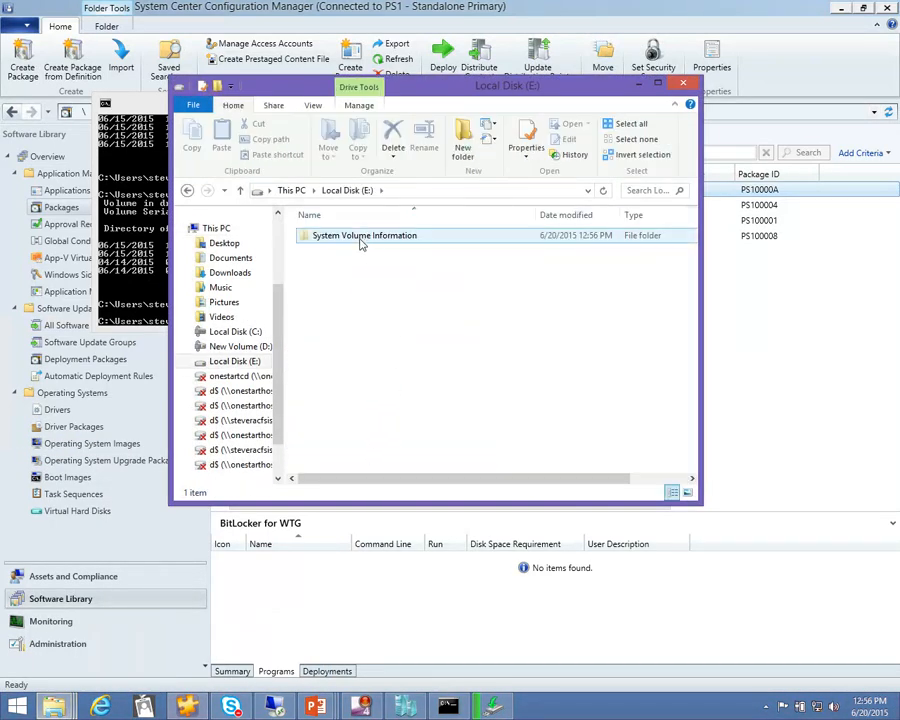
pyautogui.click(188, 191)
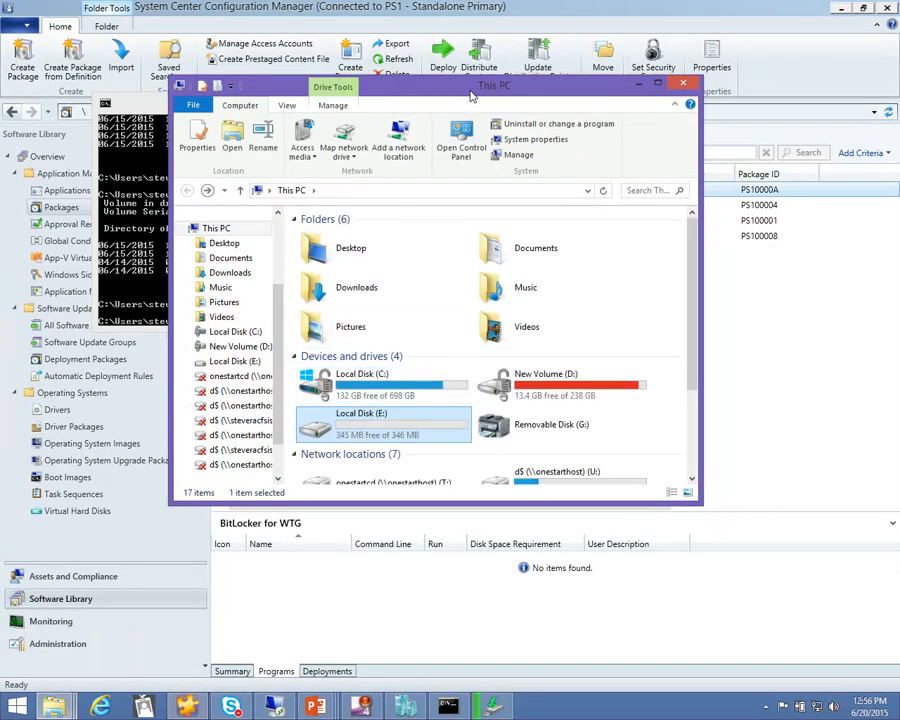
# Reposition the This PC window to uncover the creation progress and look through the contents of Local Disk (E:) and Local Disk (F:)
pyautogui.moveTo(333, 86); pyautogui.dragTo(675, 70)
pyautogui.moveTo(594, 66); pyautogui.dragTo(372, 99)
pyautogui.doubleClick(489, 454)
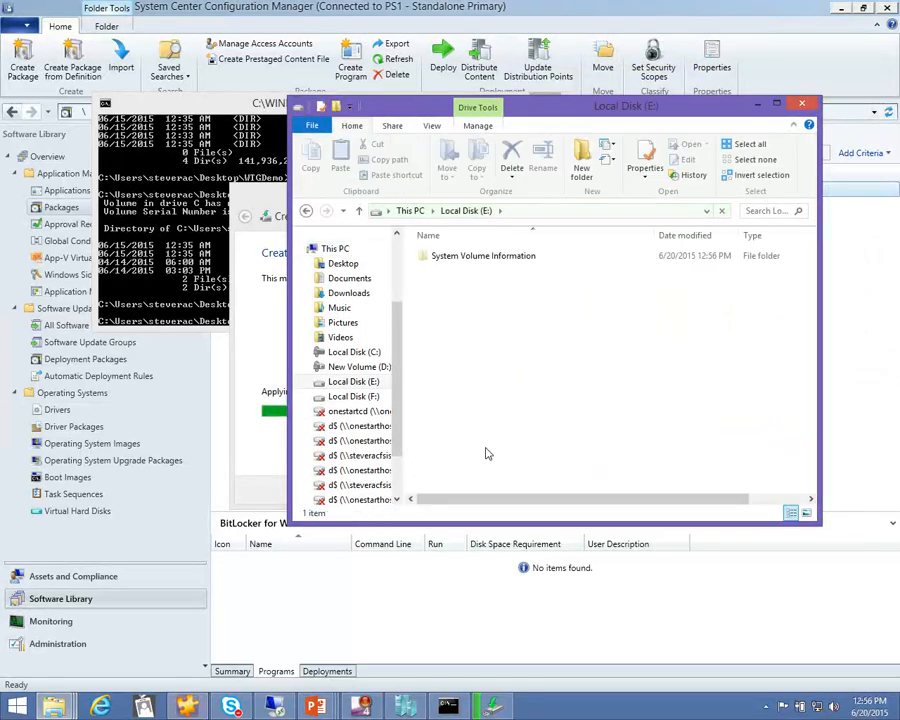
pyautogui.click(306, 215)
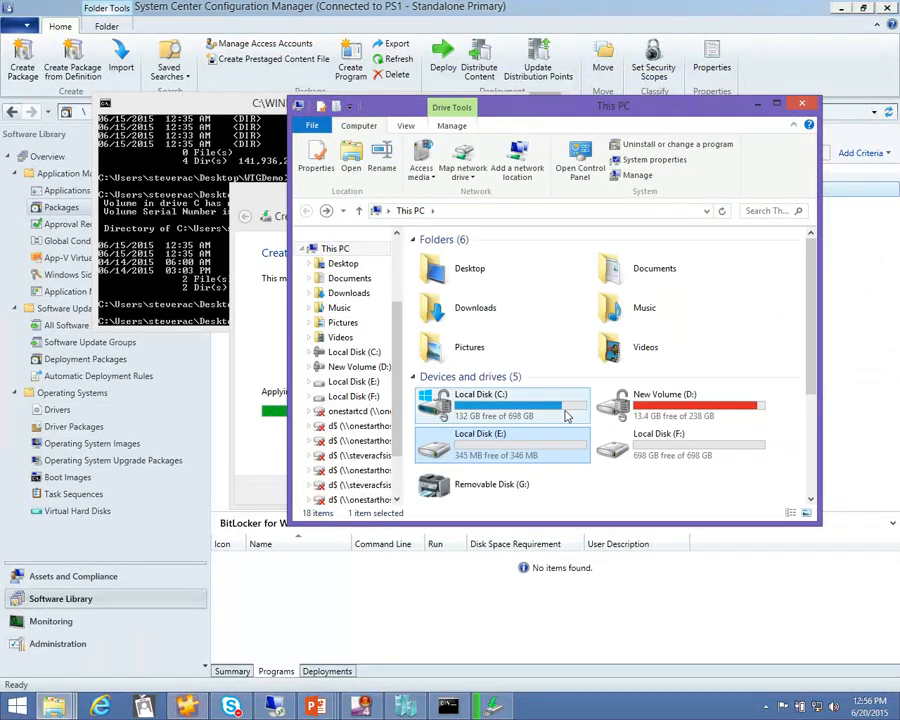
pyautogui.doubleClick(655, 445)
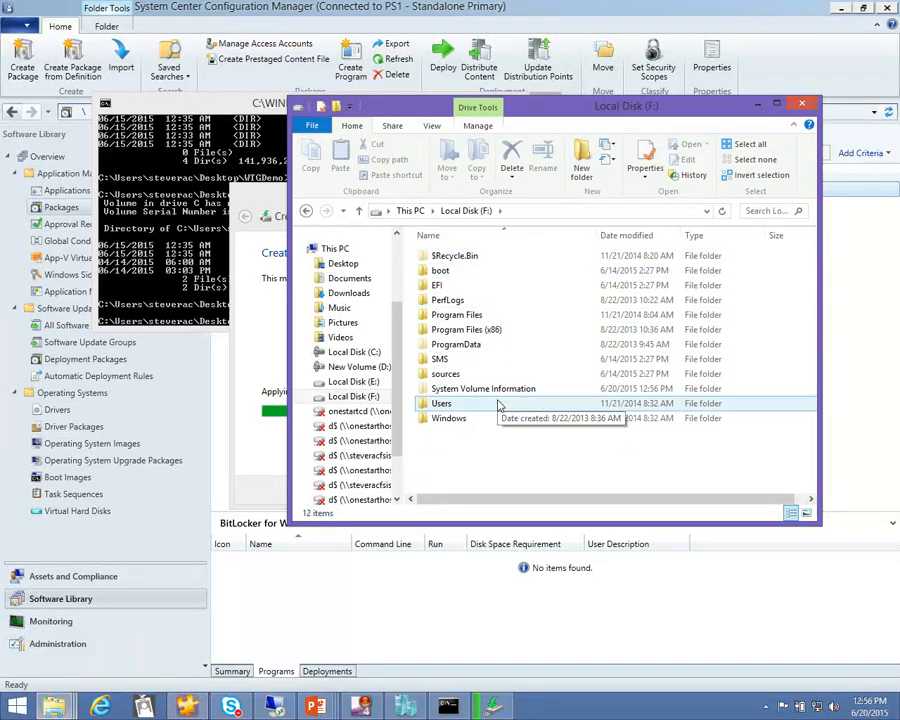
# Minimize the Local Disk (F:) window and cancel the running workspace creation
pyautogui.click(757, 104)
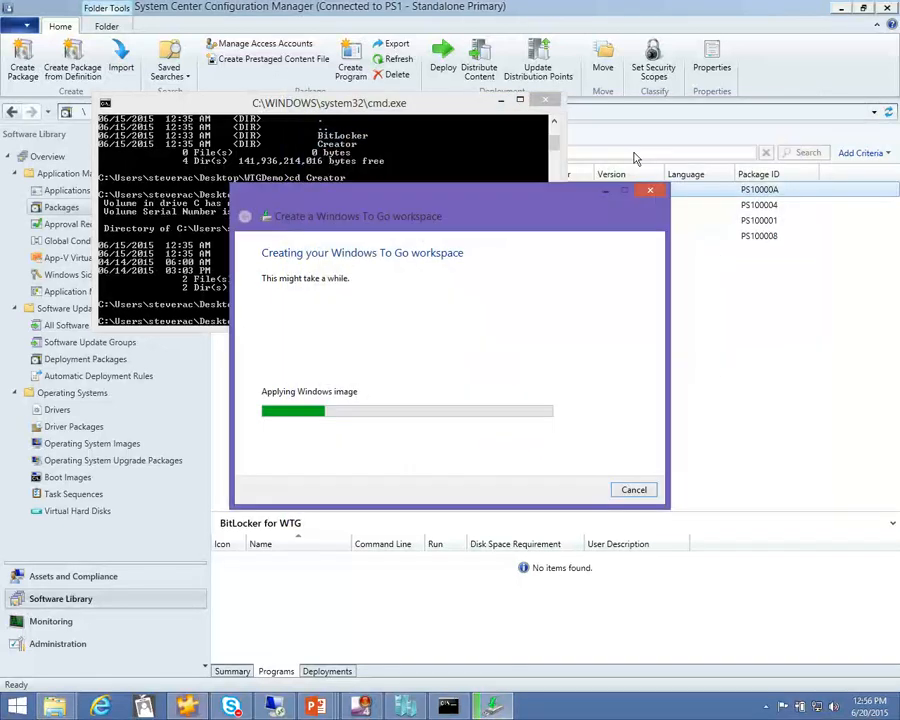
pyautogui.click(633, 489)
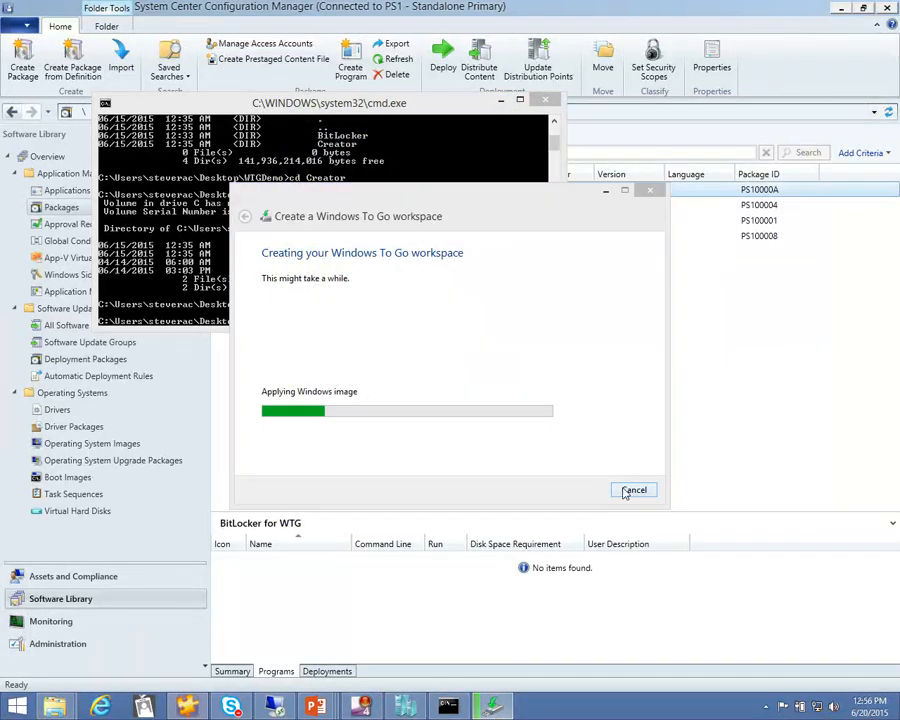
pyautogui.click(488, 372)
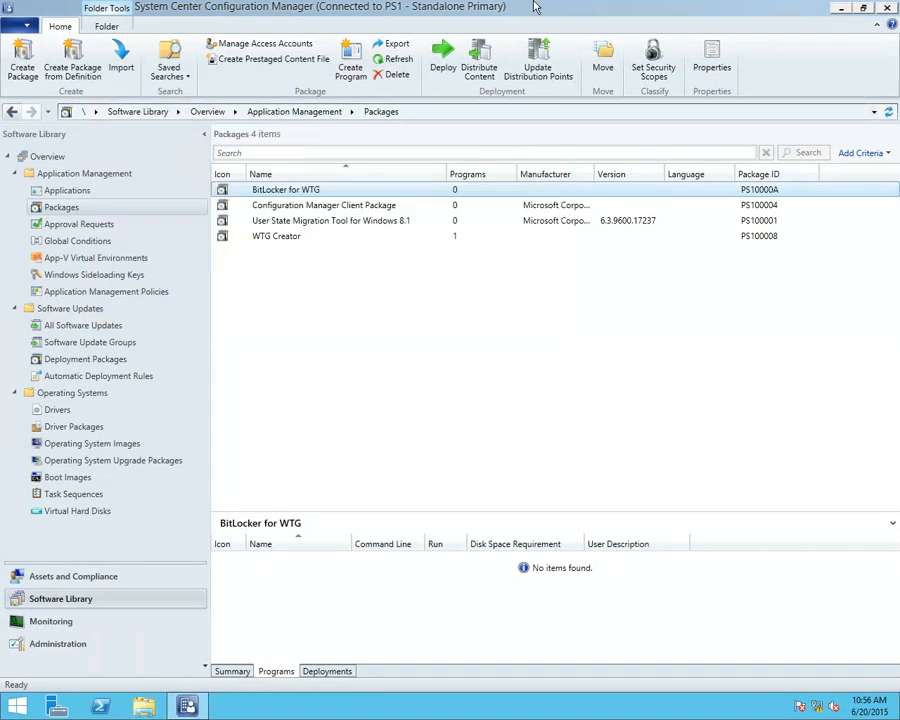
pyautogui.moveTo(553, 7)
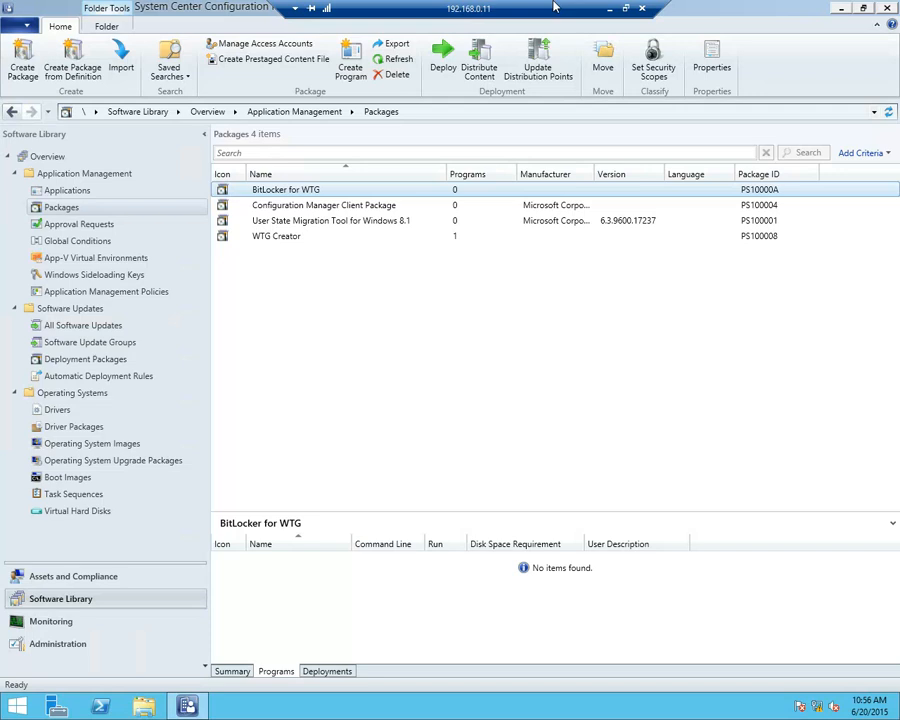
pyautogui.click(643, 8)
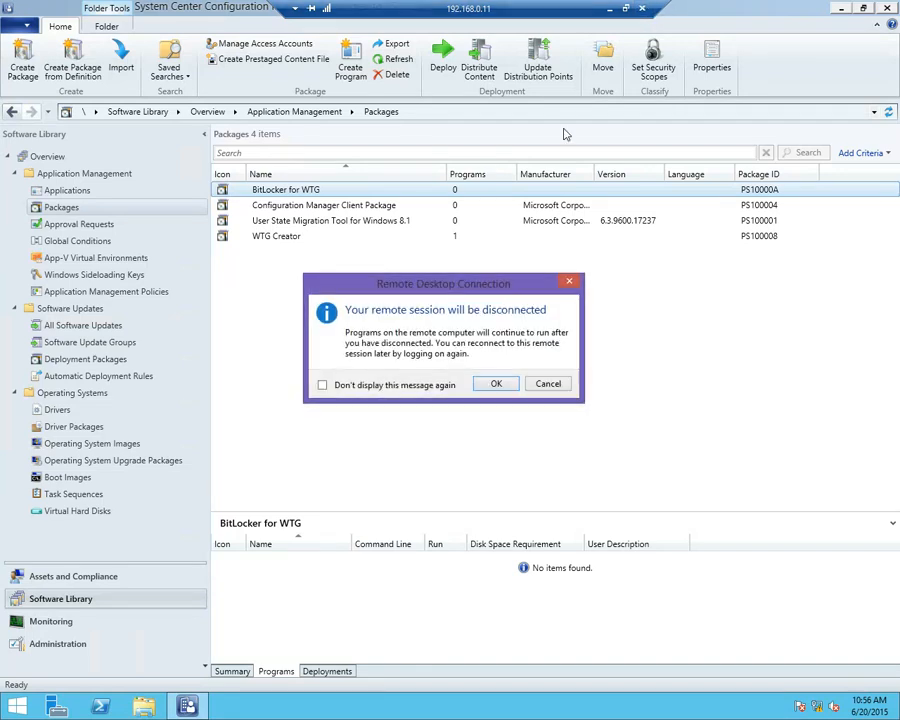
pyautogui.click(545, 385)
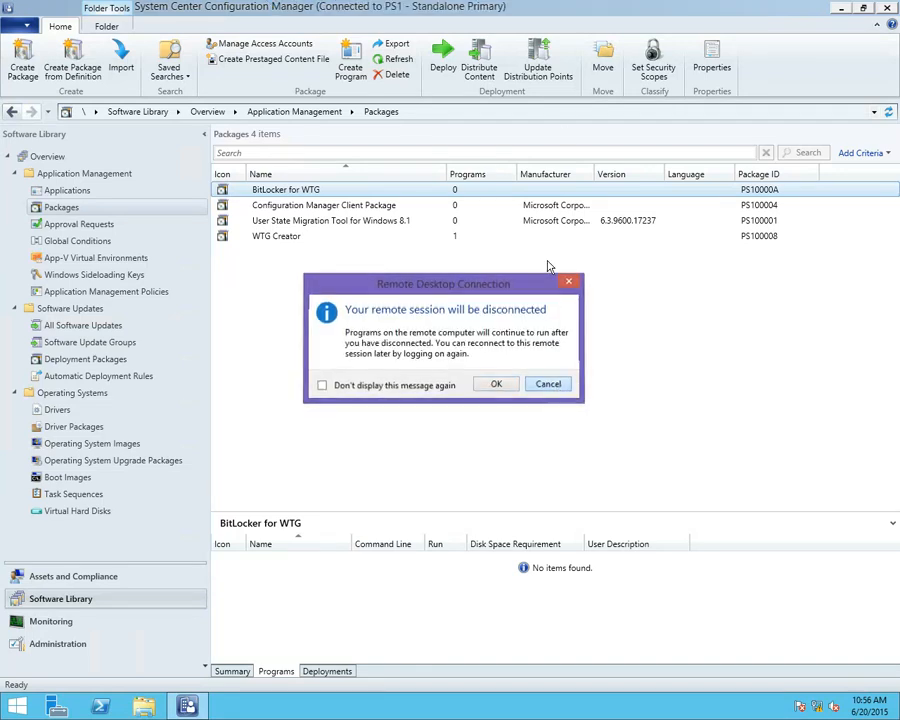
# Minimize the remote desktop session and advance the PowerPoint slide show to the Application Deployment During Imaging/OSD slide
pyautogui.click(603, 9)
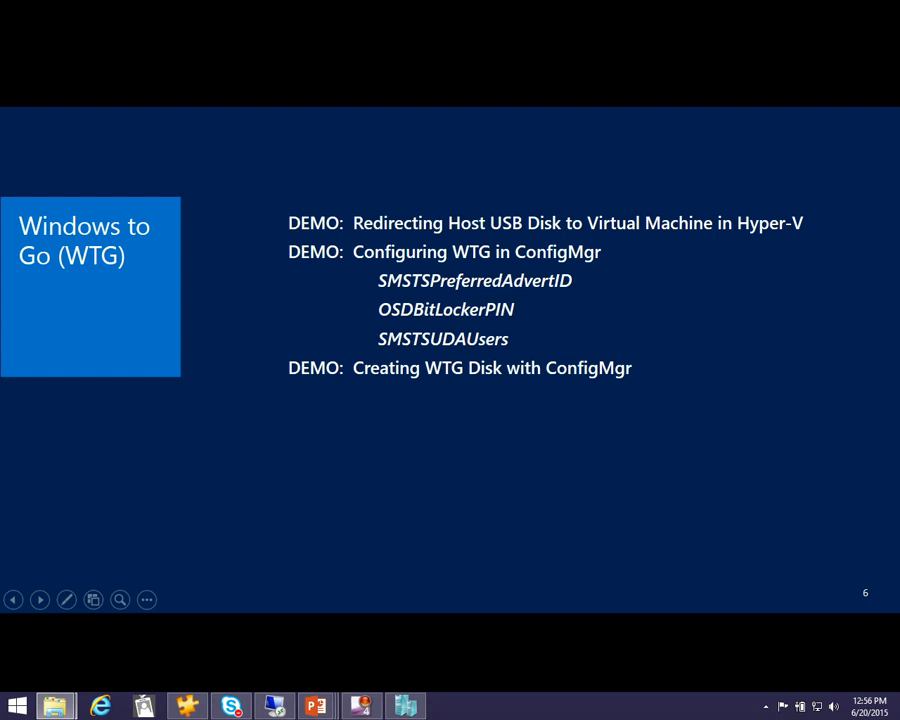
pyautogui.click(330, 447)
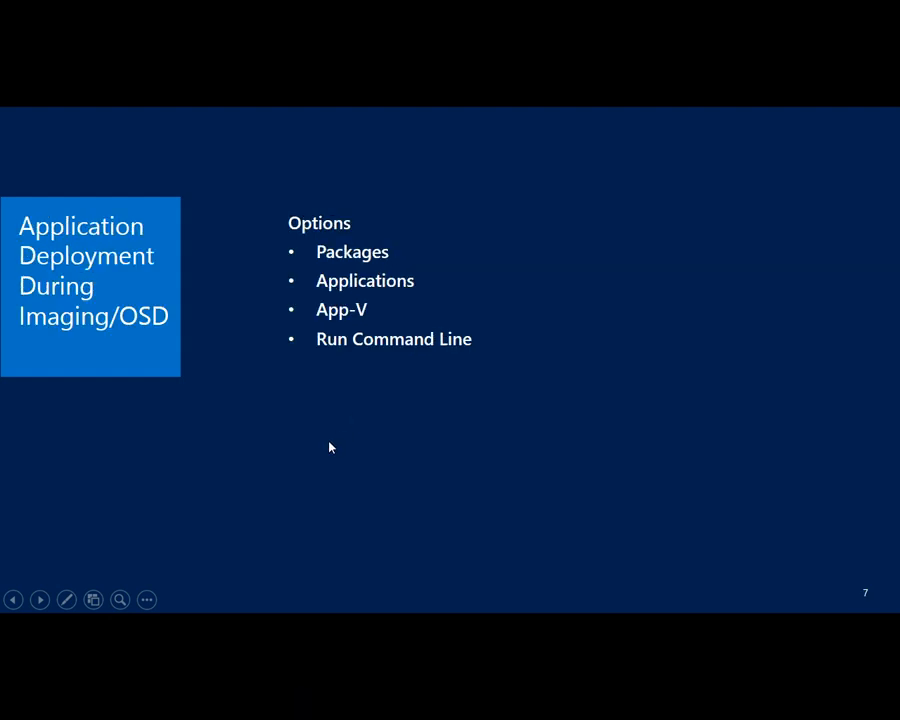